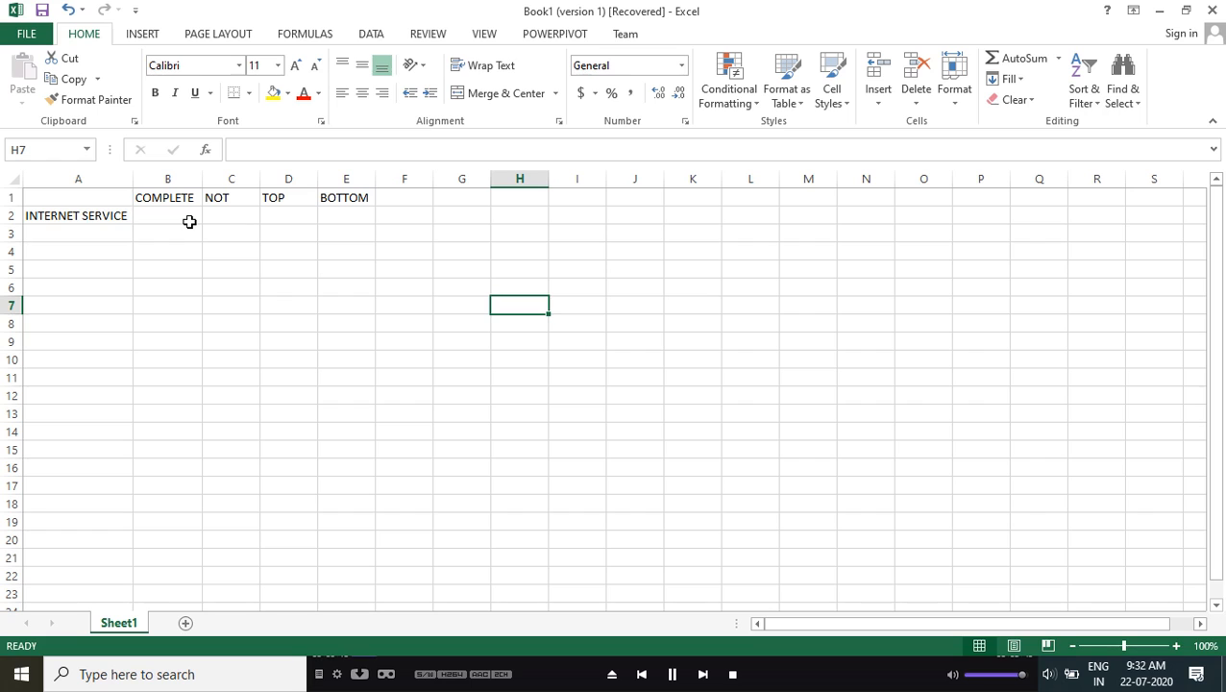
Replace the COMPLETE header in cell B1 with SATISHFY
{"action": "left_click", "coordinate": [57, 217]}
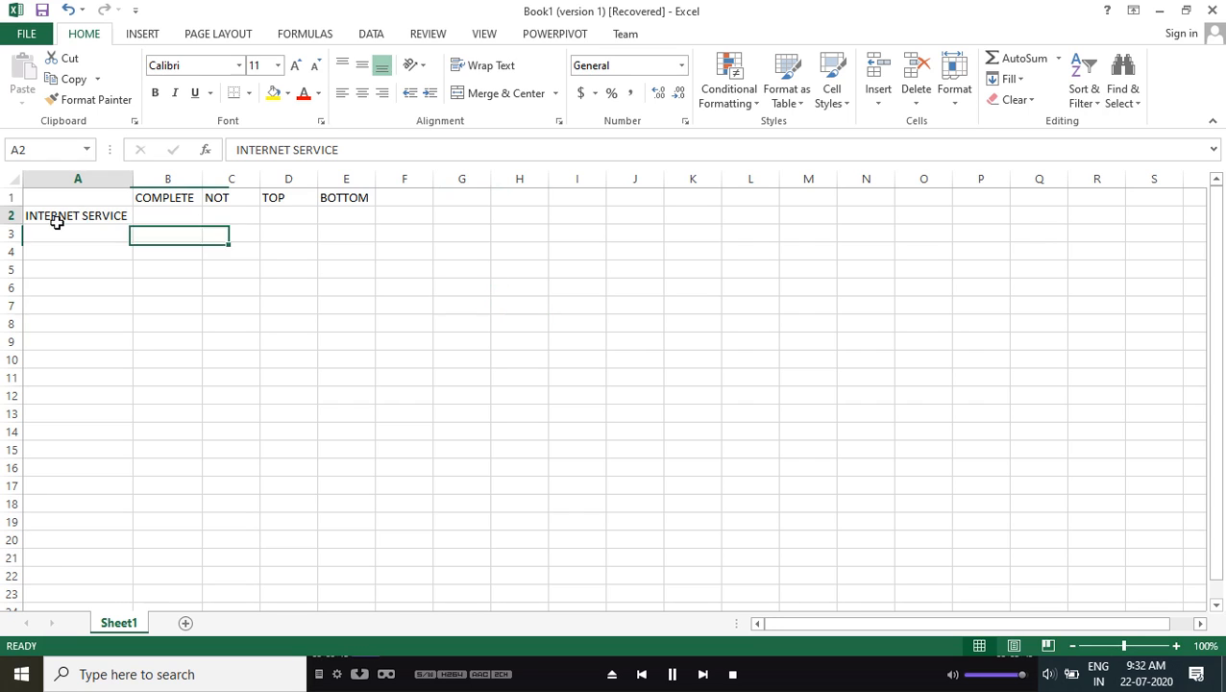
{"action": "double_click", "coordinate": [174, 221]}
{"action": "left_click", "coordinate": [118, 236]}
{"action": "left_click", "coordinate": [170, 222]}
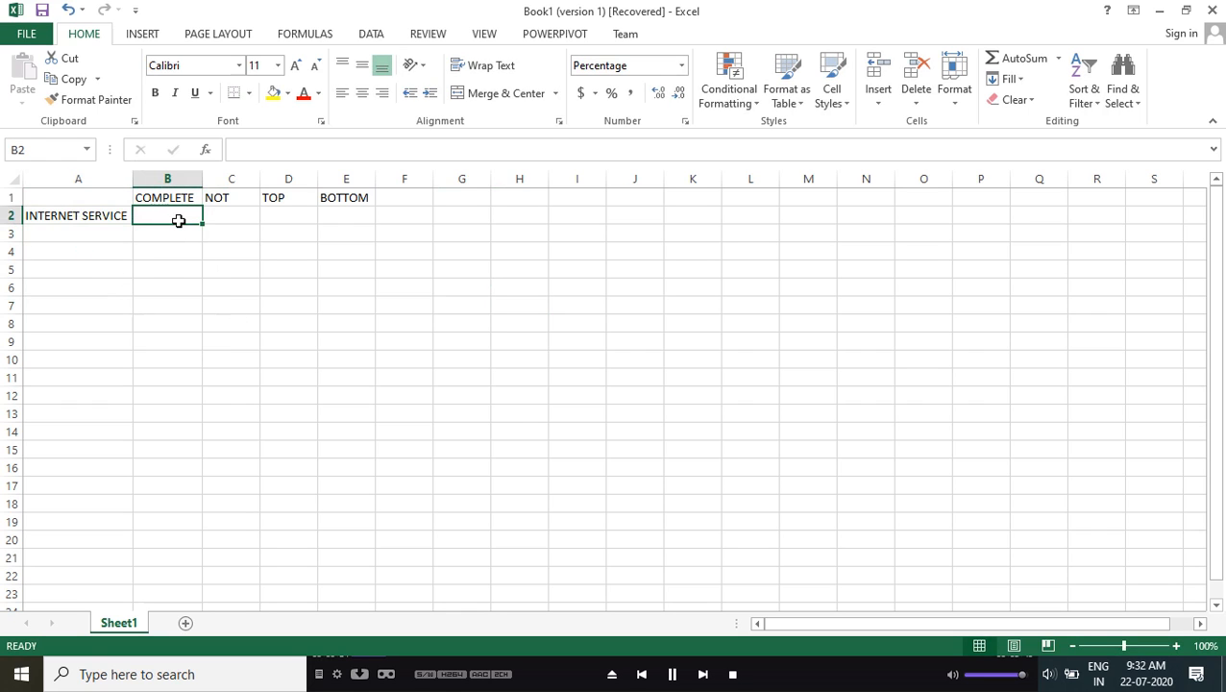
{"action": "key", "text": "Up"}
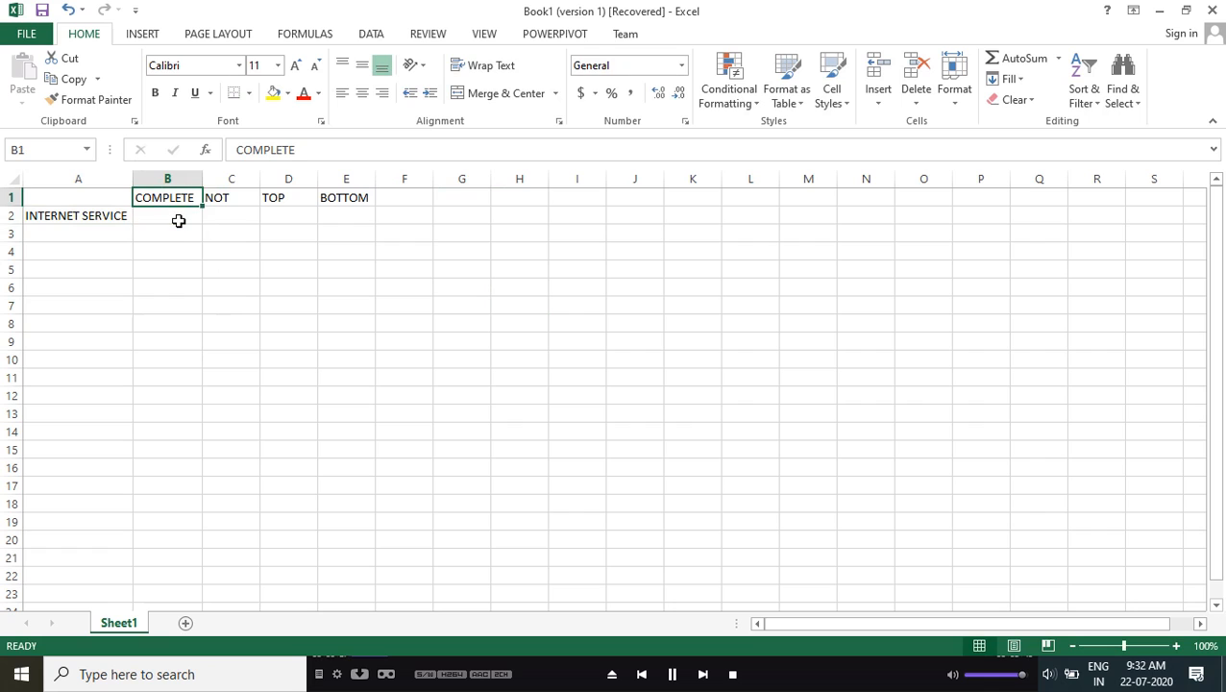
{"action": "type", "text": "SATISHFY"}
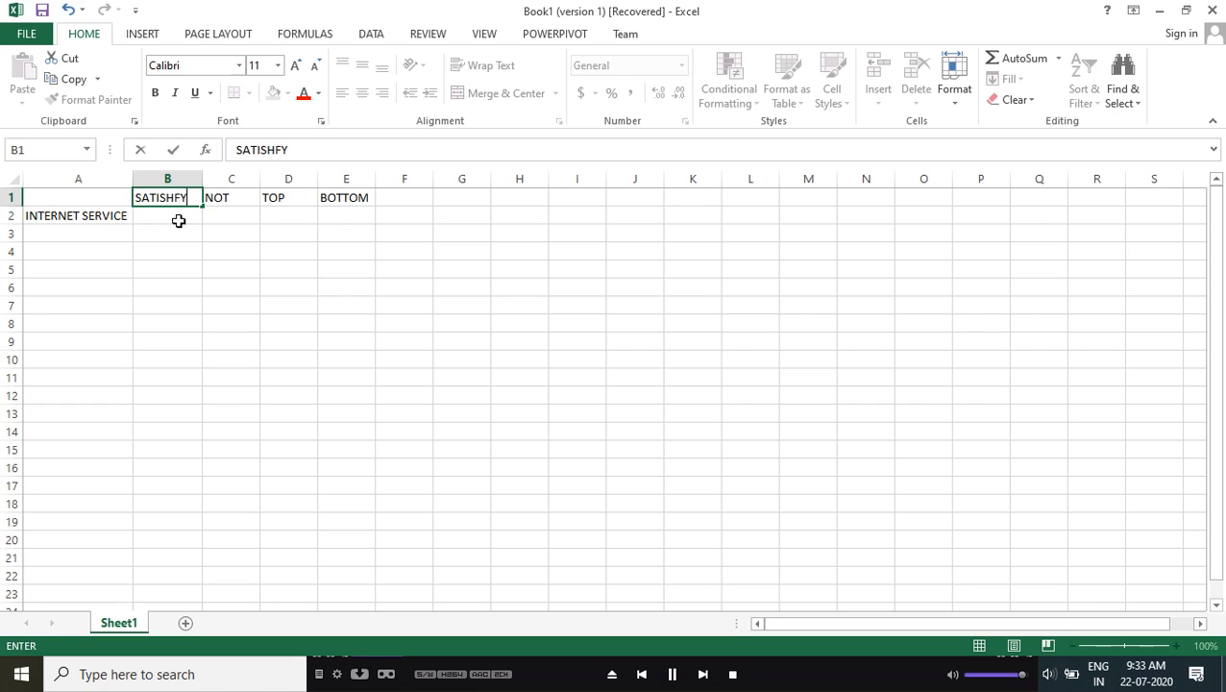
Enter 80% as the INTERNET SERVICE value in cell B2
{"action": "left_click", "coordinate": [178, 221]}
{"action": "type", "text": "80"}
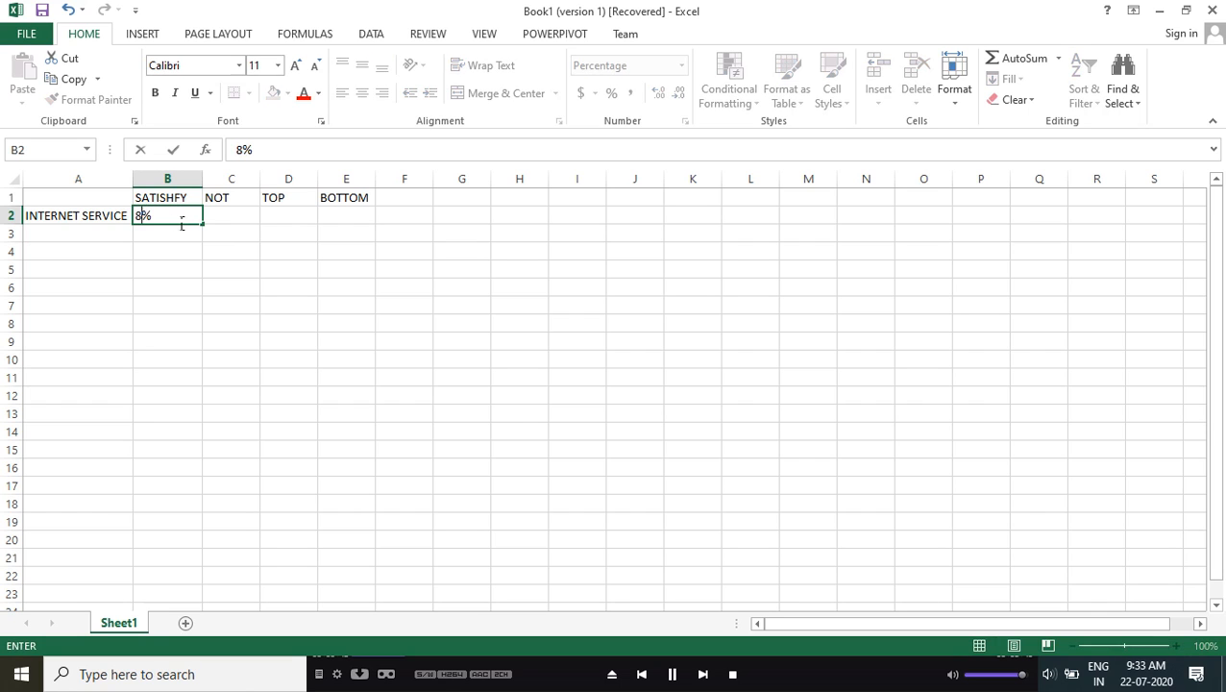
{"action": "key", "text": "Tab"}
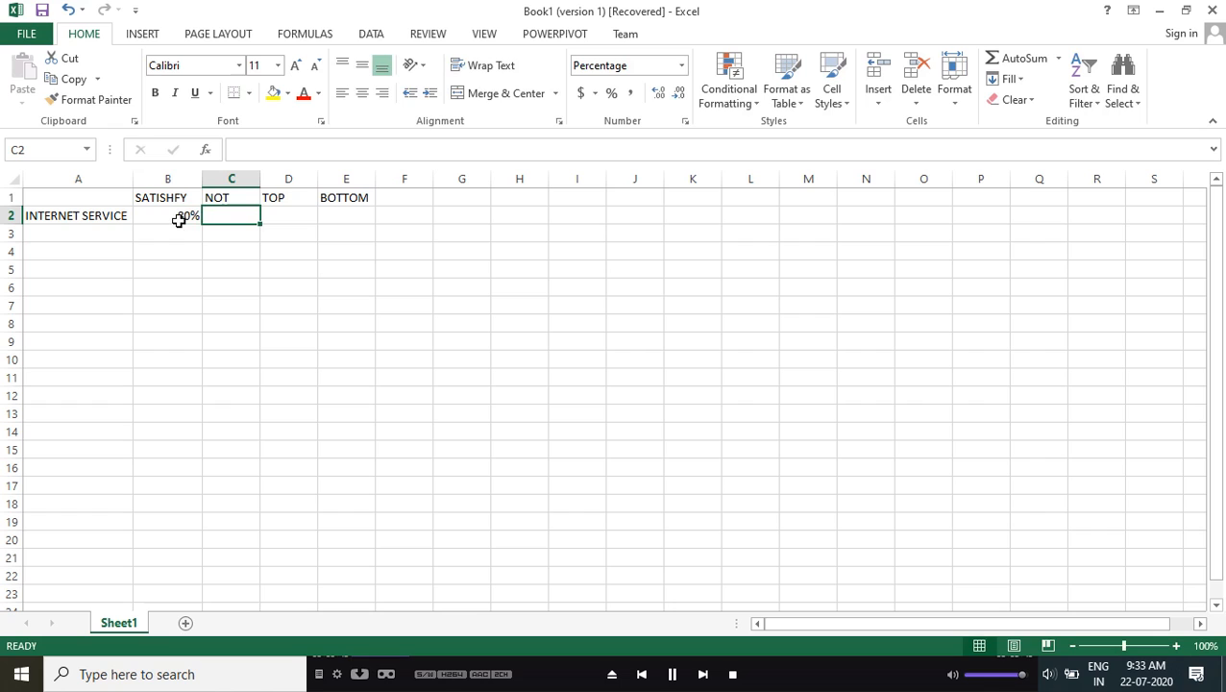
Enter a formula in the NOT column's cell C2 that subtracts B2 from 100%
{"action": "type", "text": "="}
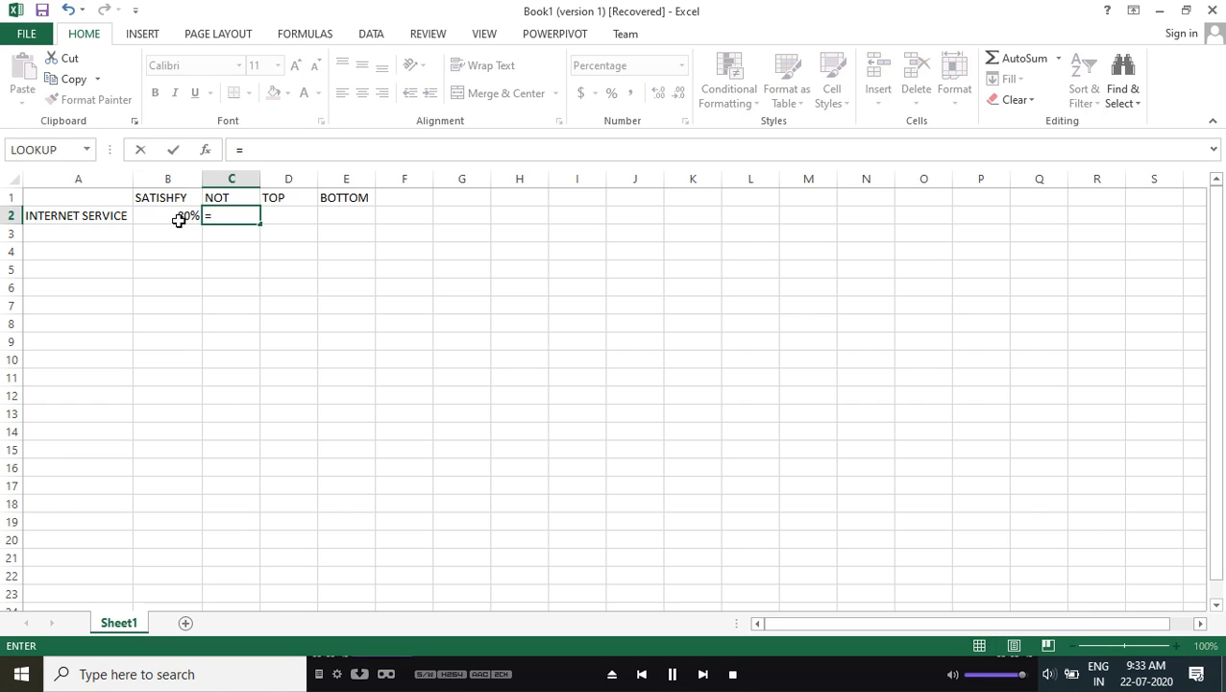
{"action": "type", "text": "100%"}
{"action": "left_click", "coordinate": [178, 220]}
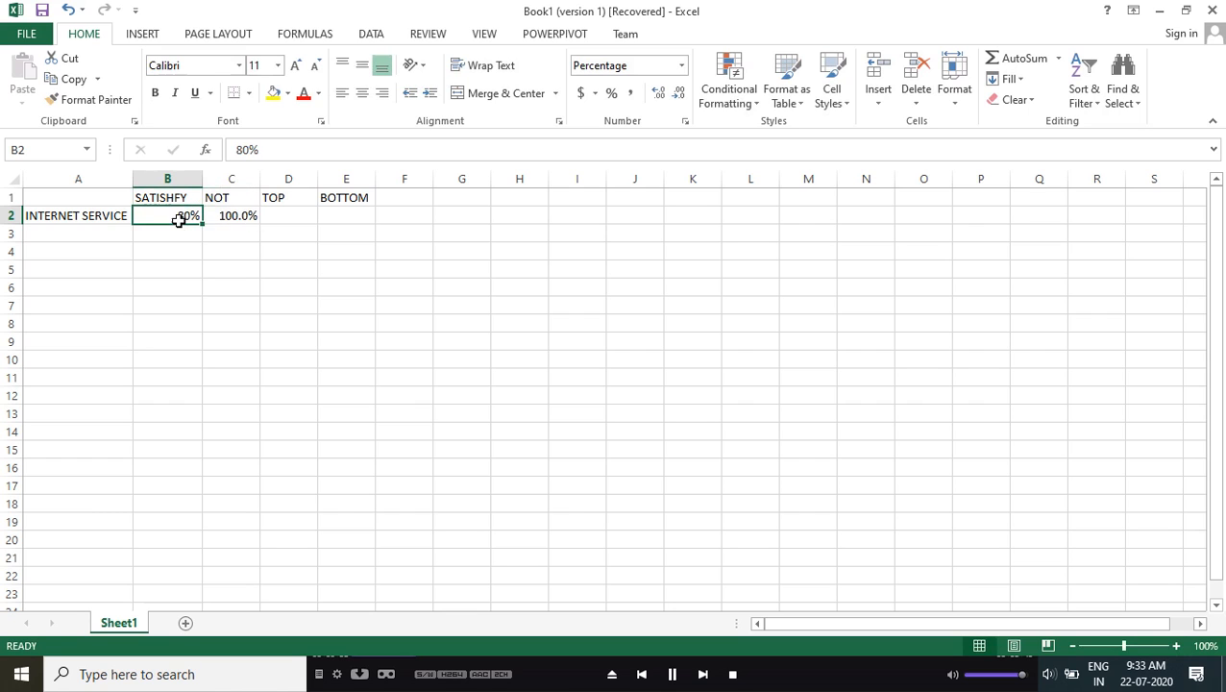
{"action": "key", "text": "Right"}
{"action": "key", "text": "F2"}
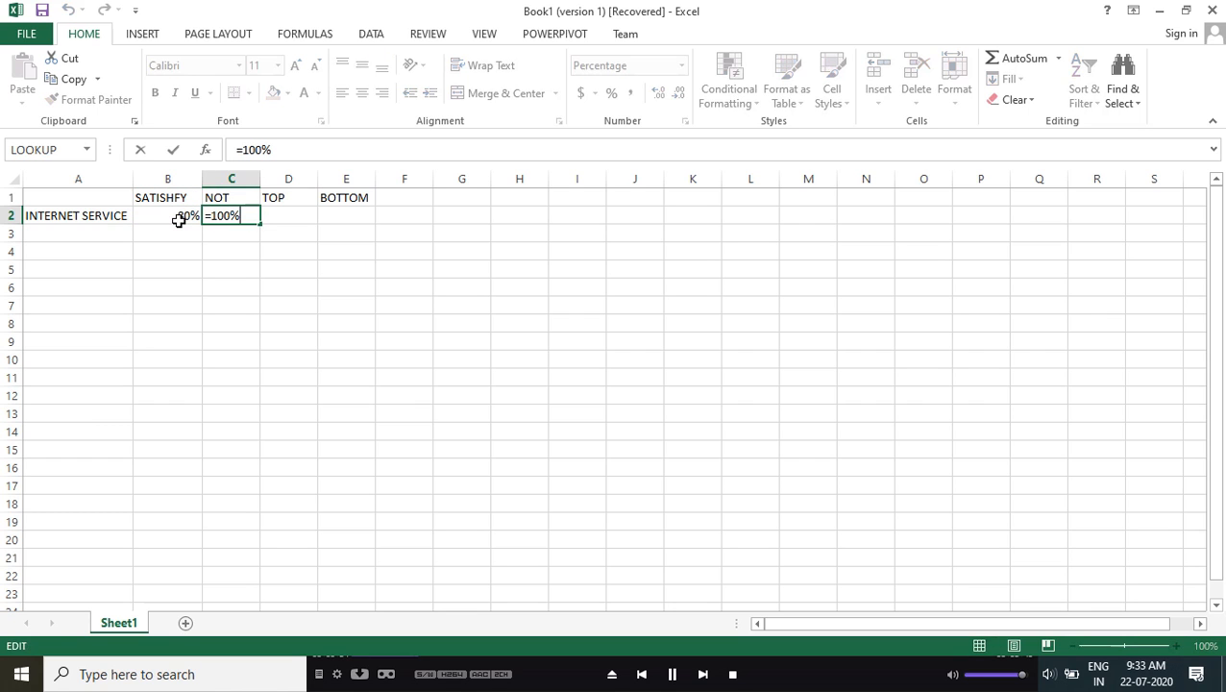
{"action": "type", "text": "-"}
{"action": "left_click", "coordinate": [158, 225]}
{"action": "key", "text": "Return"}
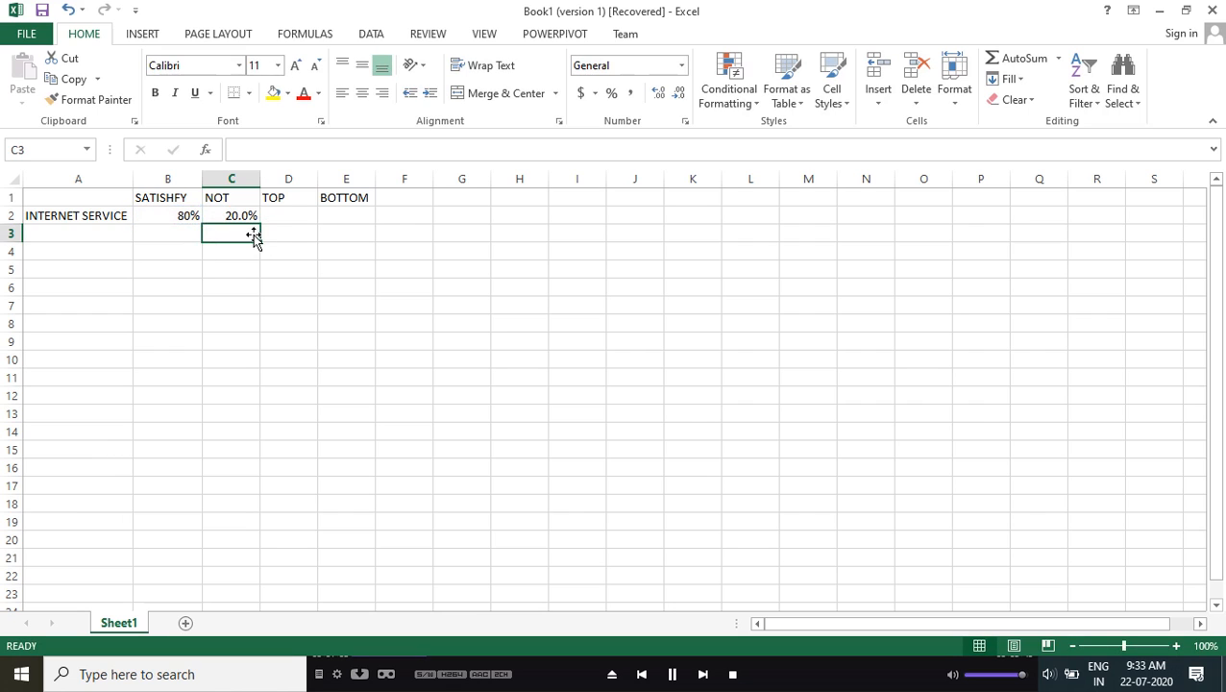
Enter 15% under TOP in cell D2 and 20% under BOTTOM in cell E2
{"action": "left_click", "coordinate": [246, 221]}
{"action": "left_click", "coordinate": [293, 221]}
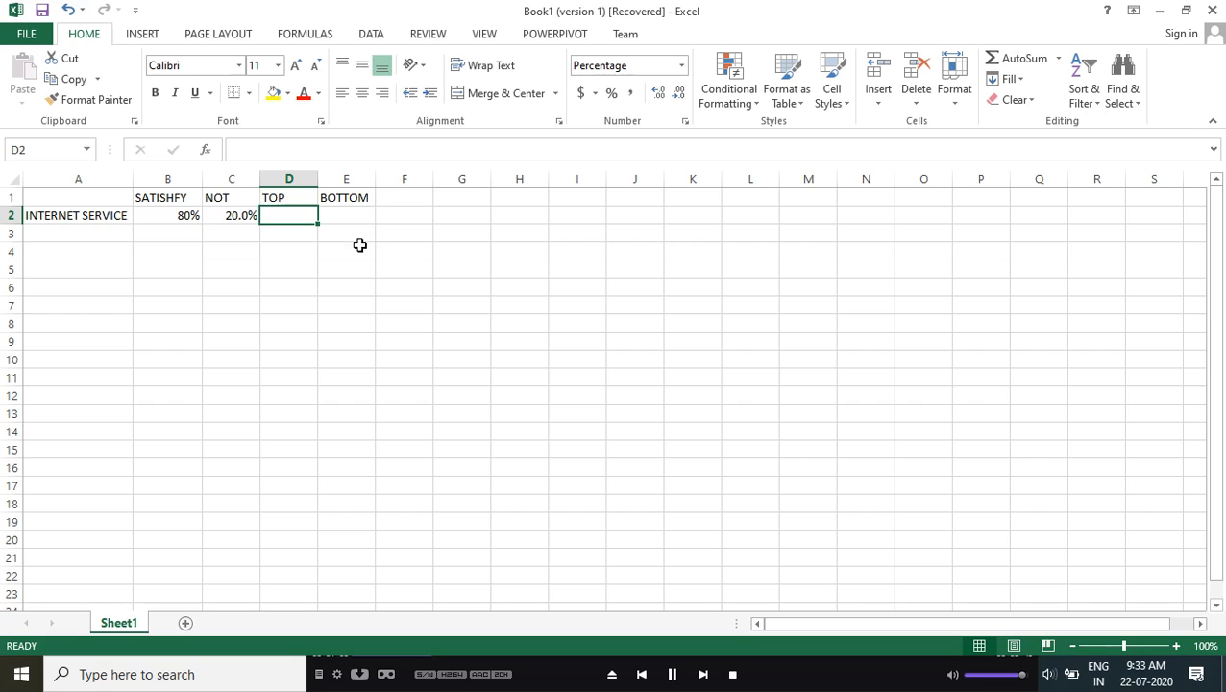
{"action": "left_click_drag", "start_coordinate": [290, 197], "coordinate": [359, 206]}
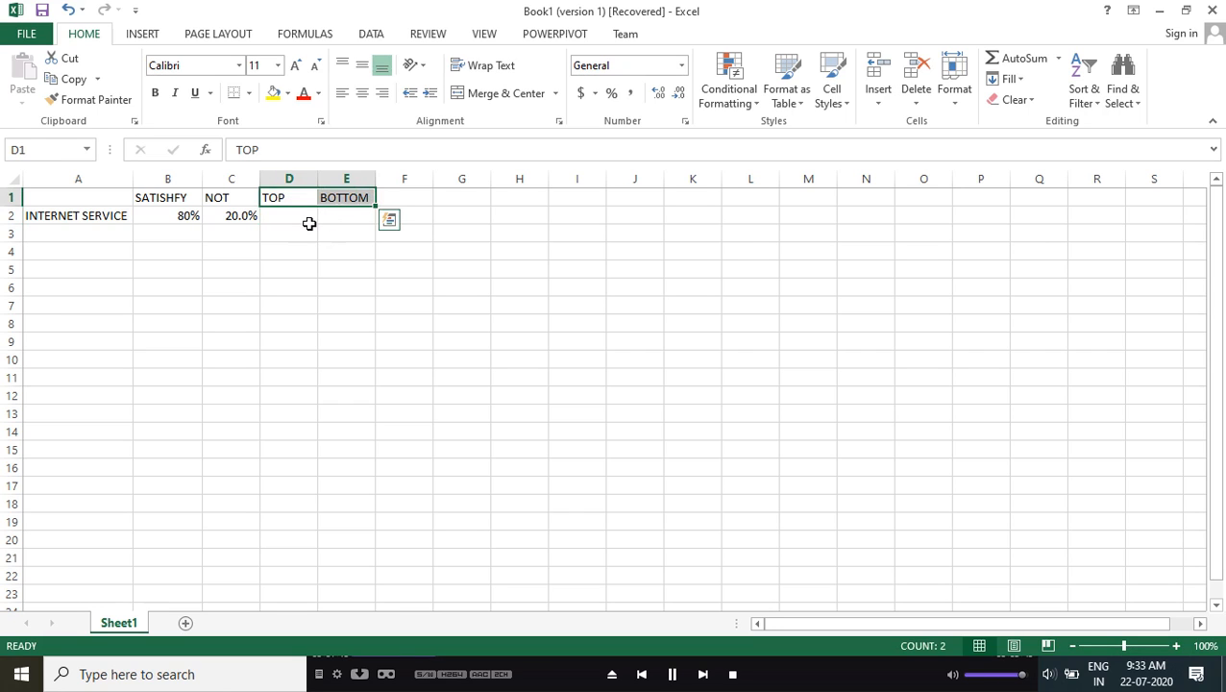
{"action": "left_click", "coordinate": [310, 223]}
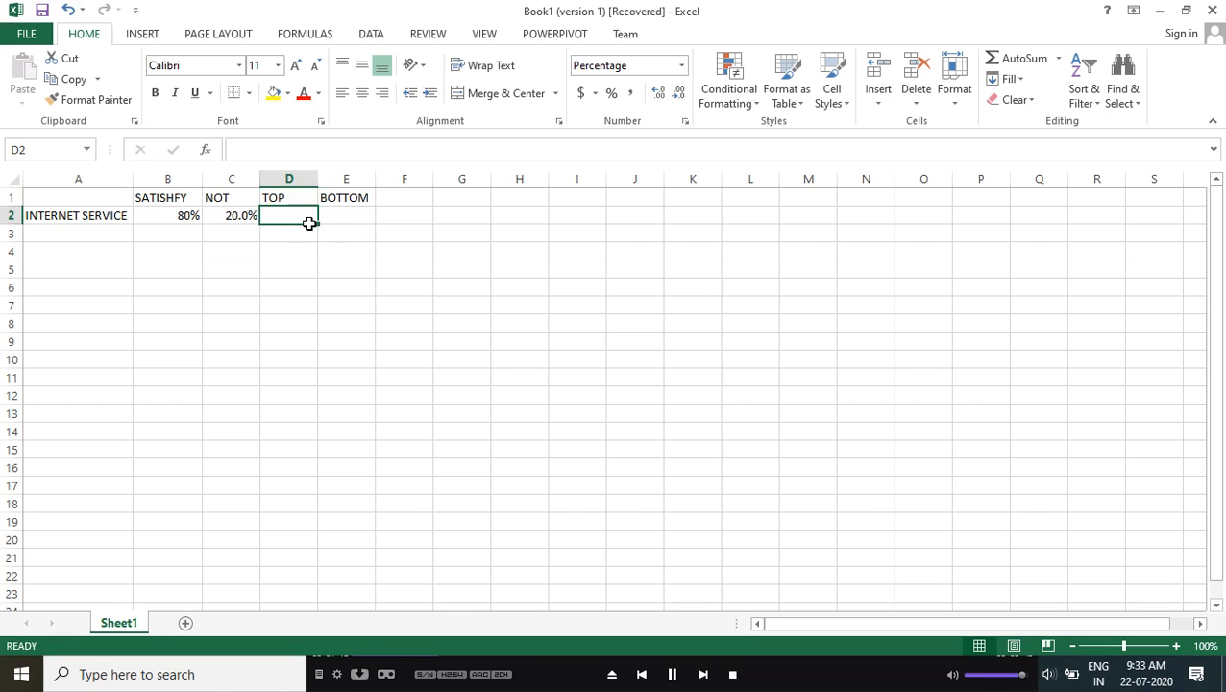
{"action": "type", "text": "15"}
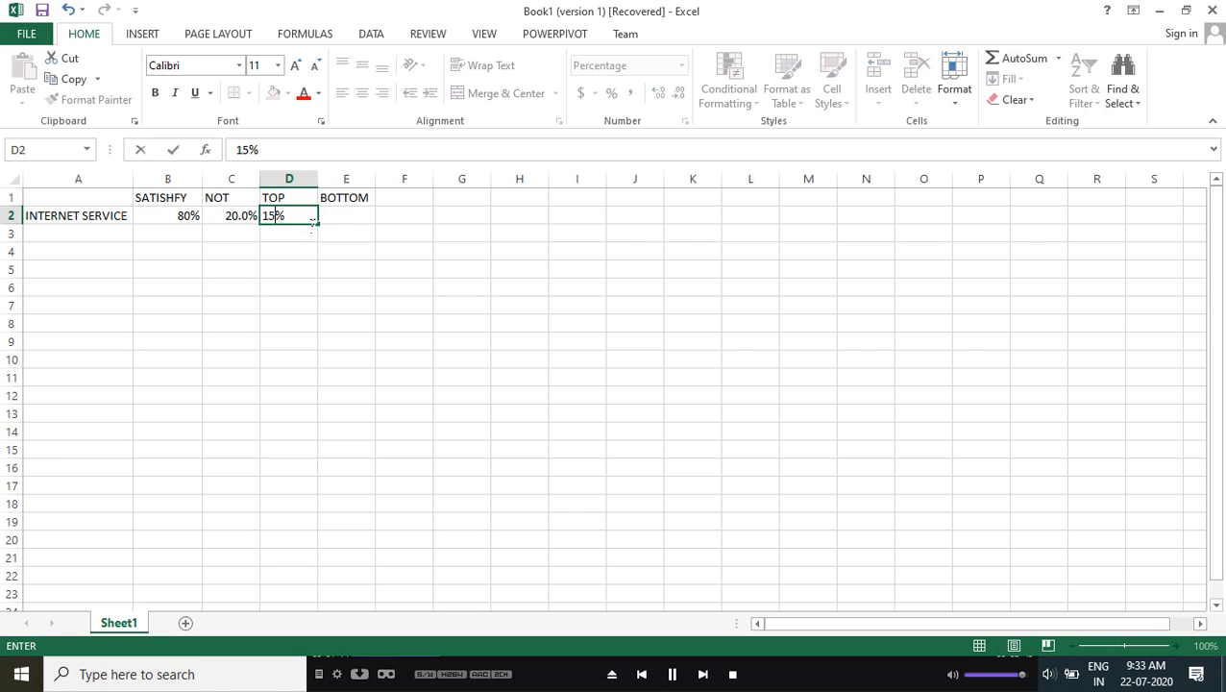
{"action": "key", "text": "Tab"}
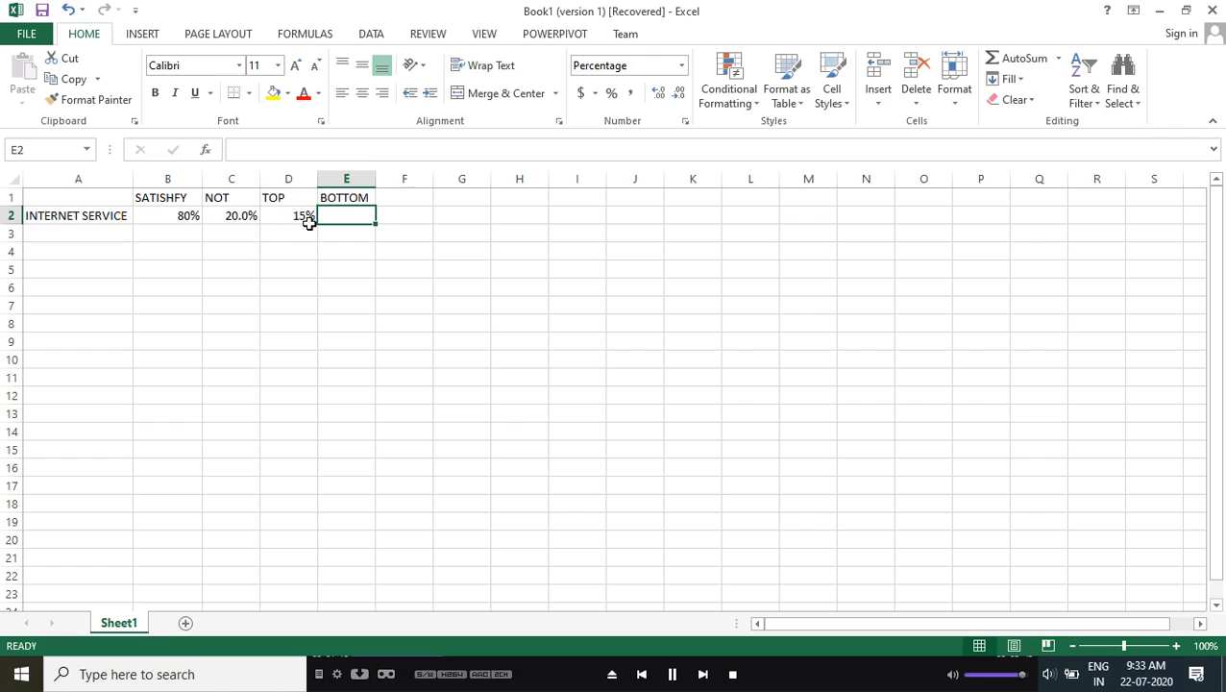
{"action": "type", "text": "20"}
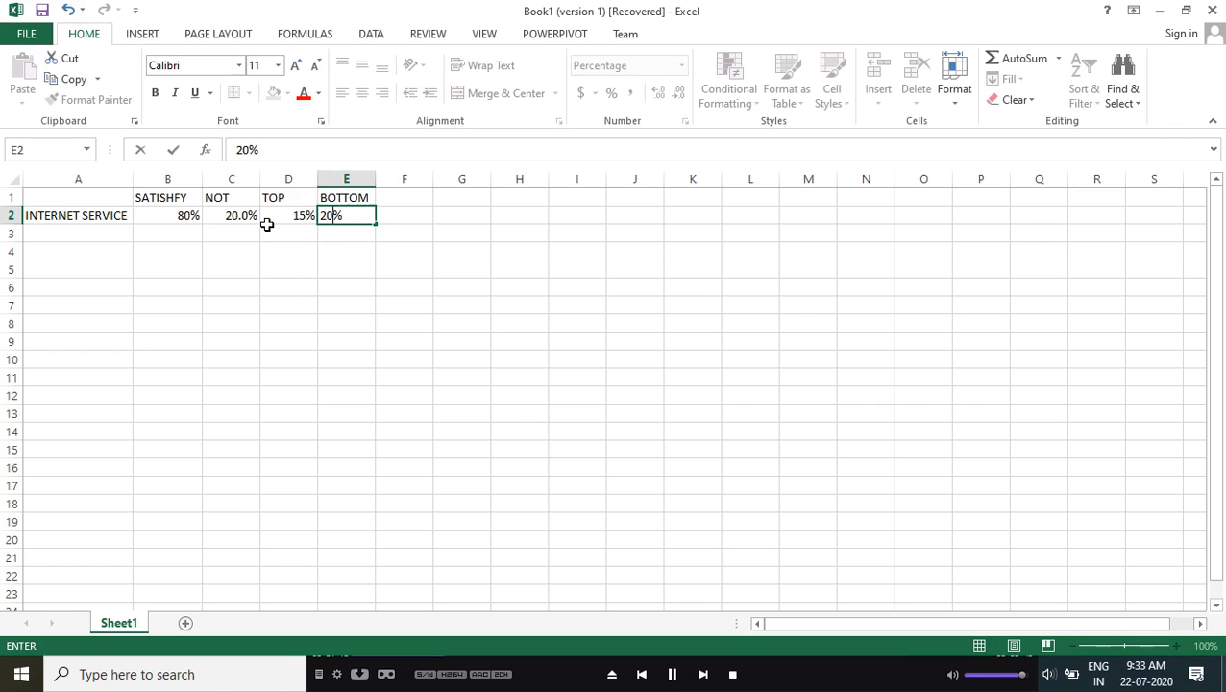
{"action": "left_click", "coordinate": [232, 324]}
Insert a 3-D 100% stacked column chart from A2:E2 and place it beside the data, over columns H to O
{"action": "left_click_drag", "start_coordinate": [94, 223], "coordinate": [342, 224]}
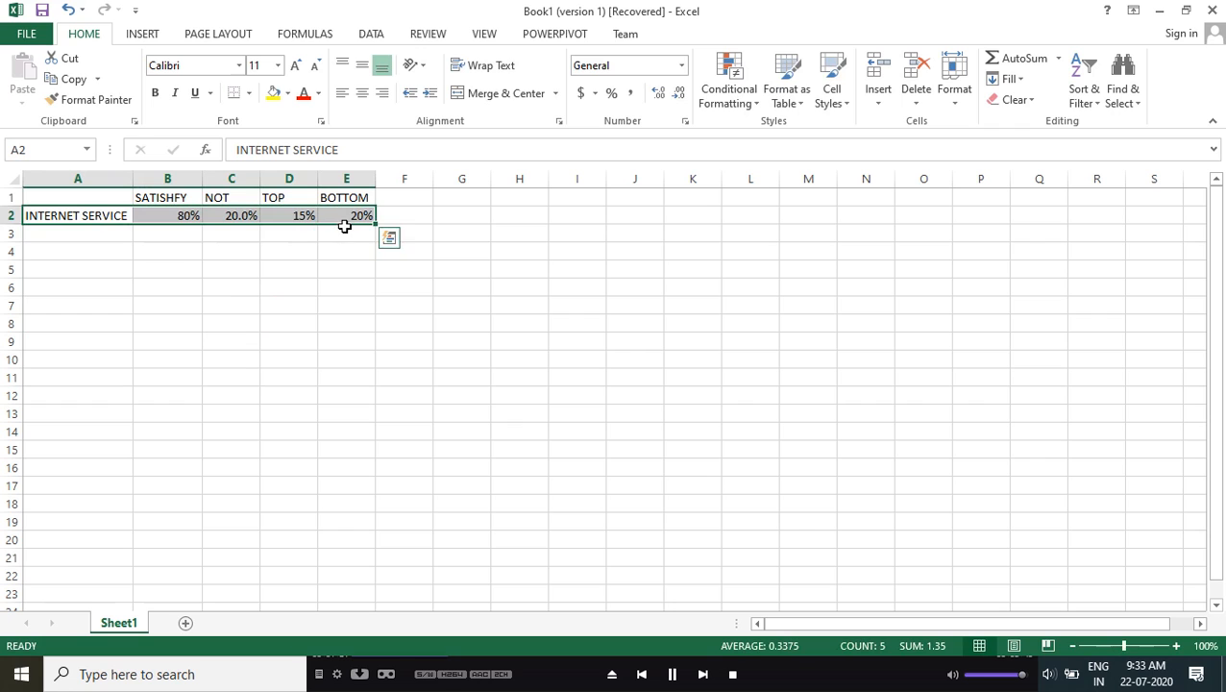
{"action": "left_click", "coordinate": [157, 35]}
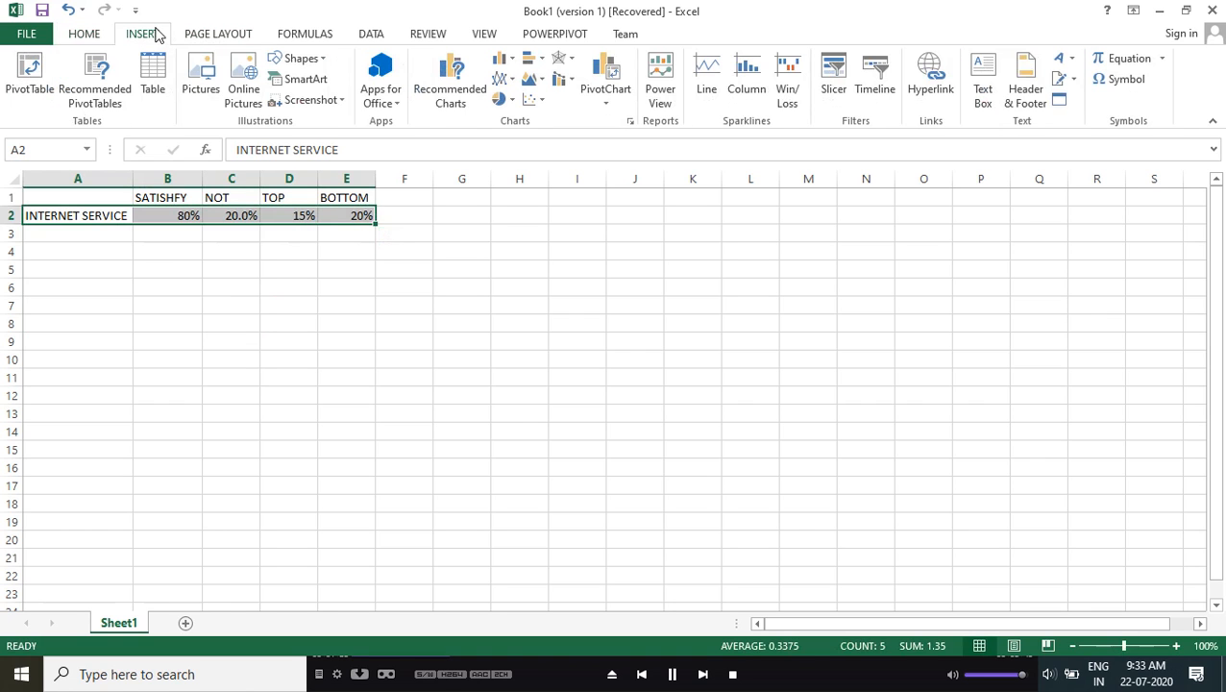
{"action": "left_click", "coordinate": [501, 59]}
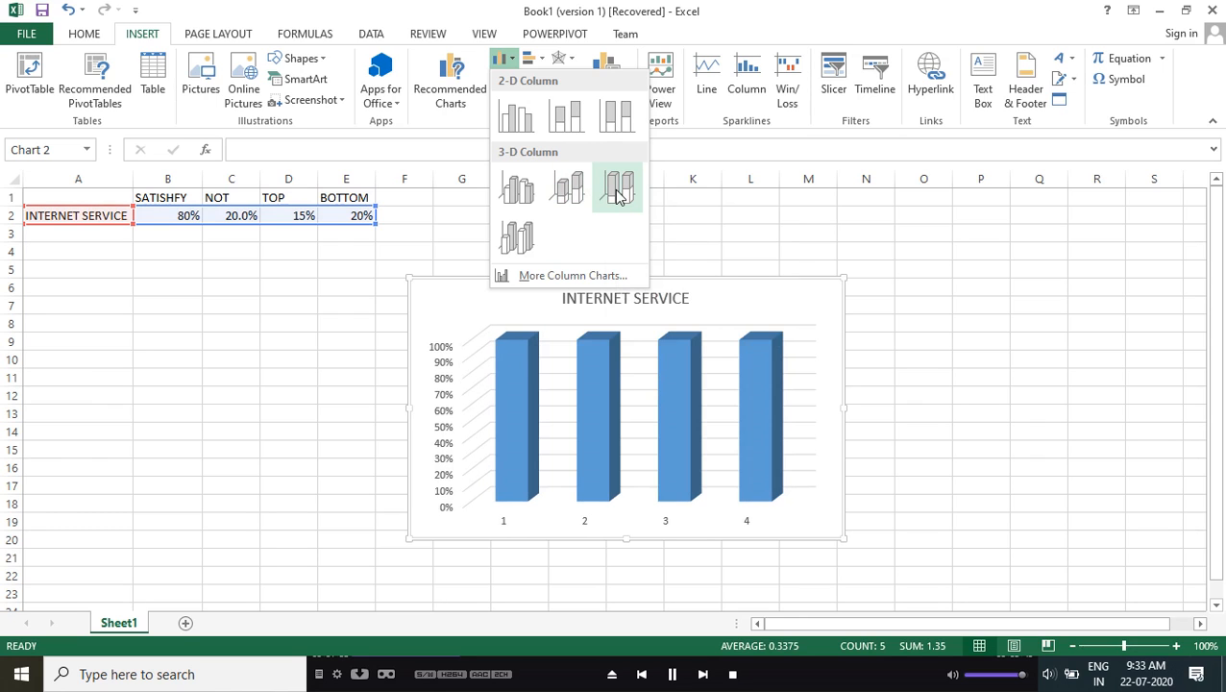
{"action": "left_click", "coordinate": [618, 189]}
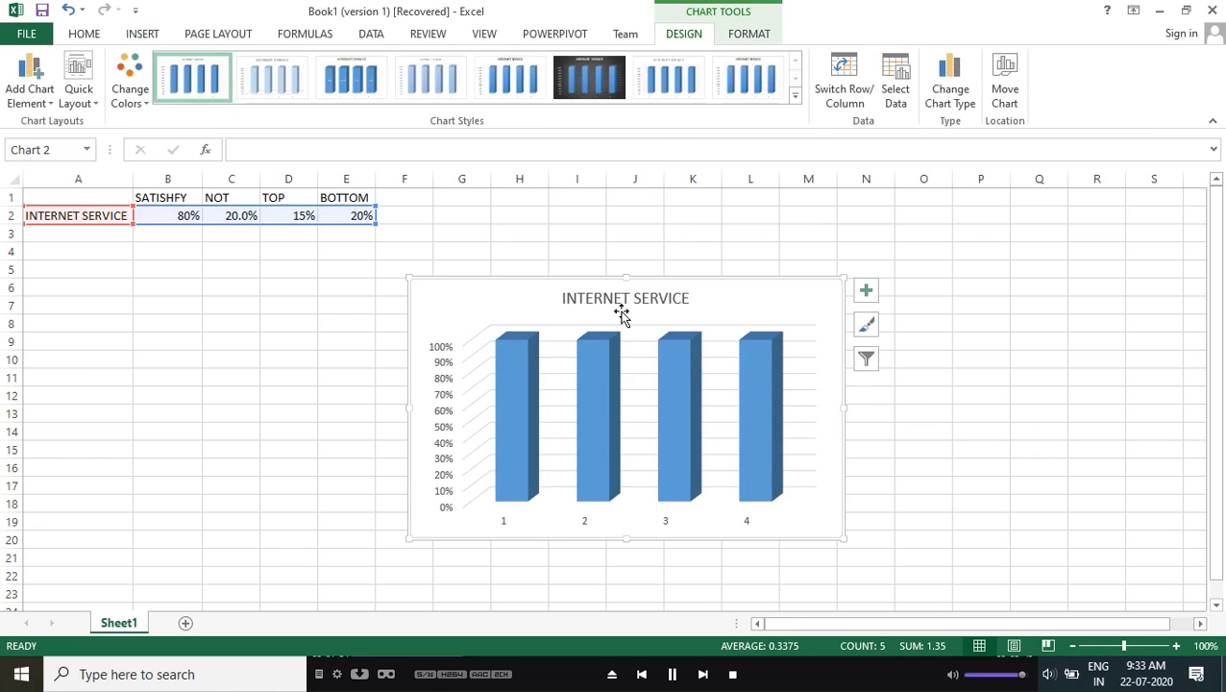
{"action": "left_click_drag", "start_coordinate": [619, 293], "coordinate": [725, 213]}
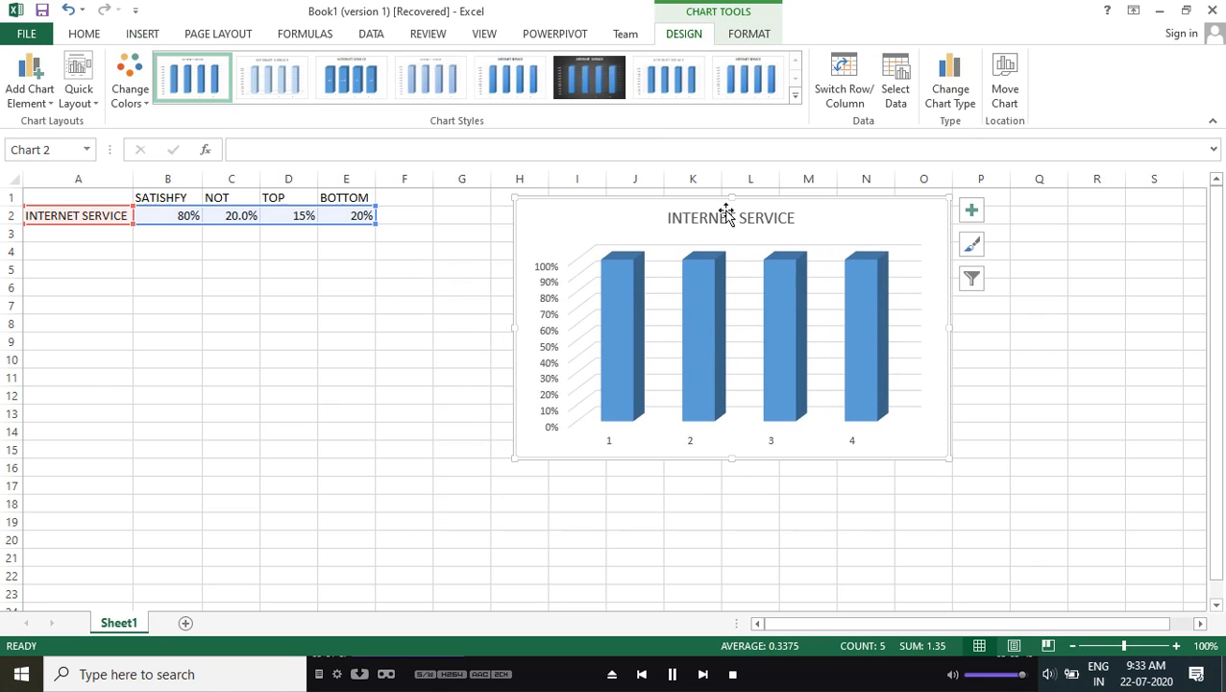
Switch the chart's rows and columns so the four values stack in a single INTERNET SERVICE column
{"action": "left_click", "coordinate": [895, 85]}
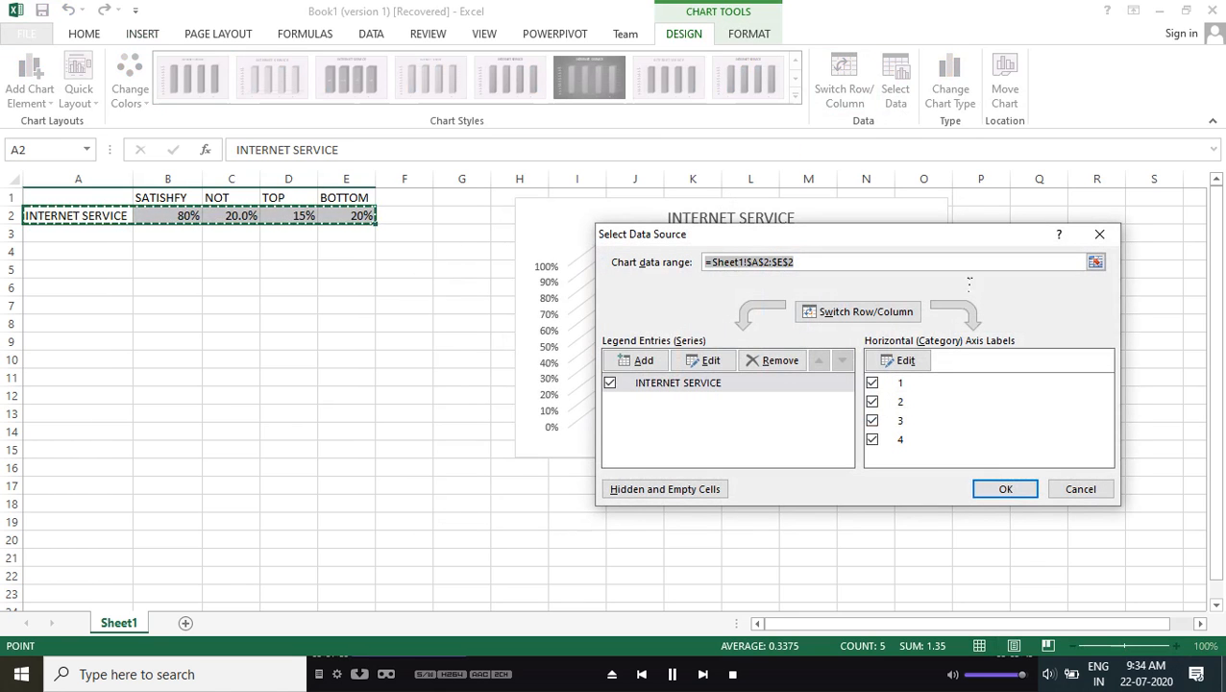
{"action": "left_click", "coordinate": [1078, 491]}
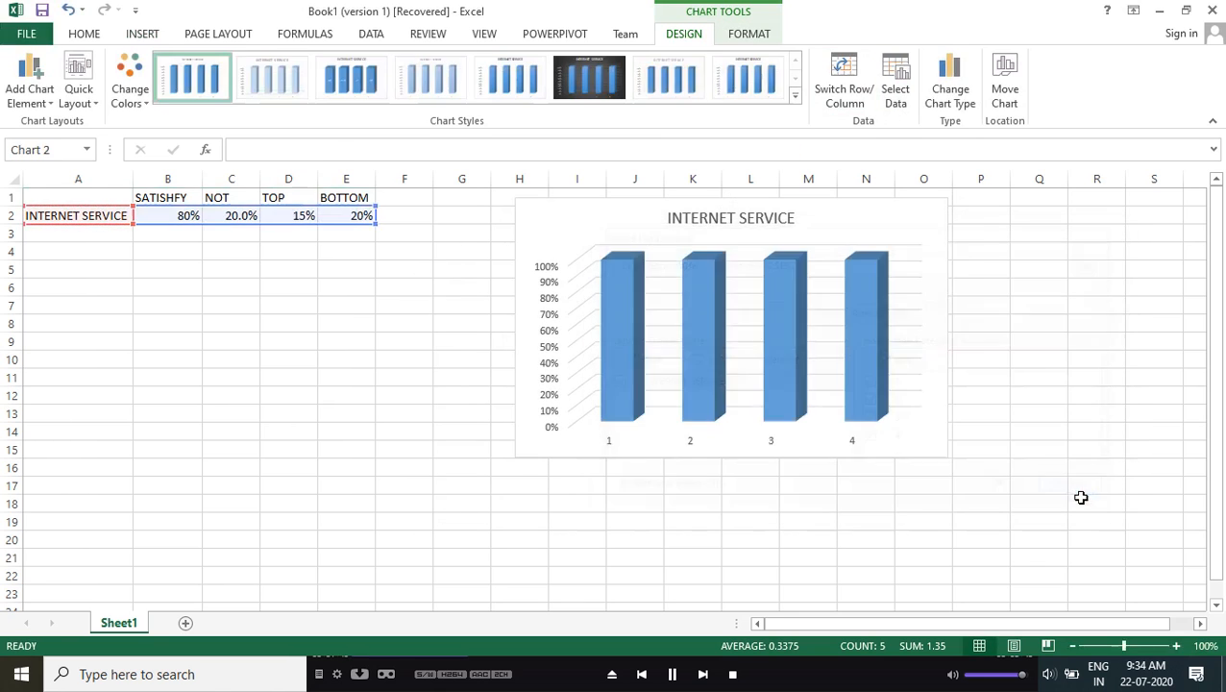
{"action": "left_click", "coordinate": [843, 77]}
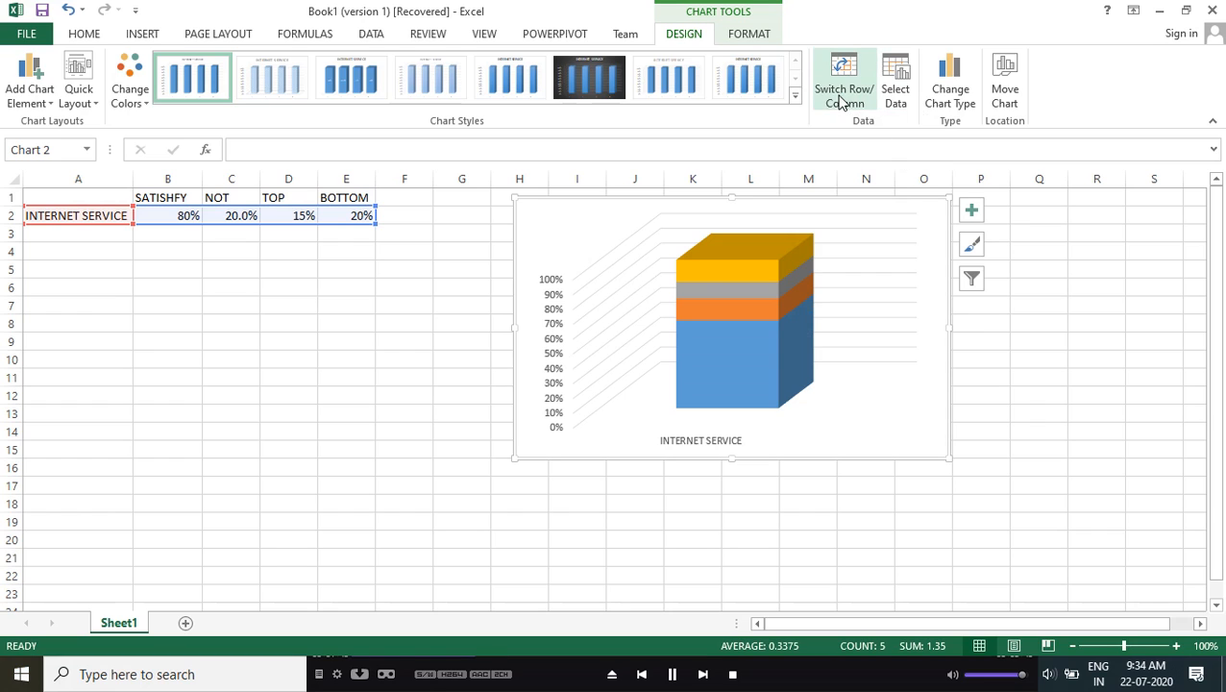
Set the chart's 3-D X rotation to 10°
{"action": "mouse_move", "coordinate": [781, 260]}
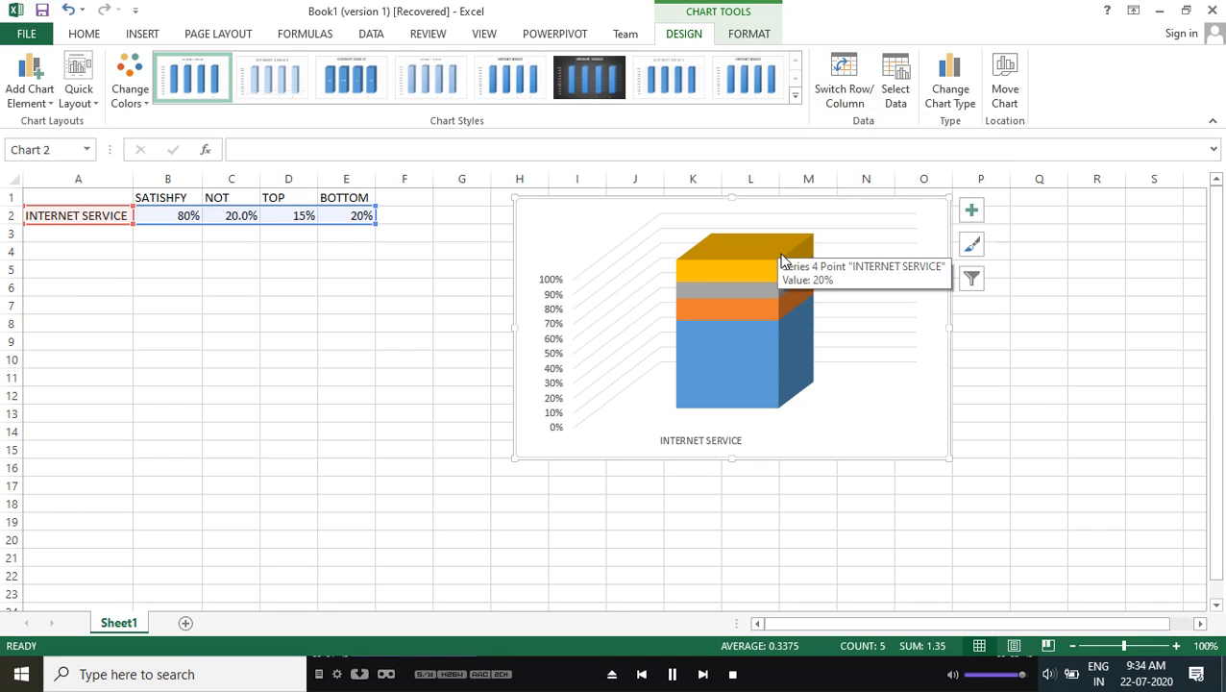
{"action": "left_click", "coordinate": [640, 309]}
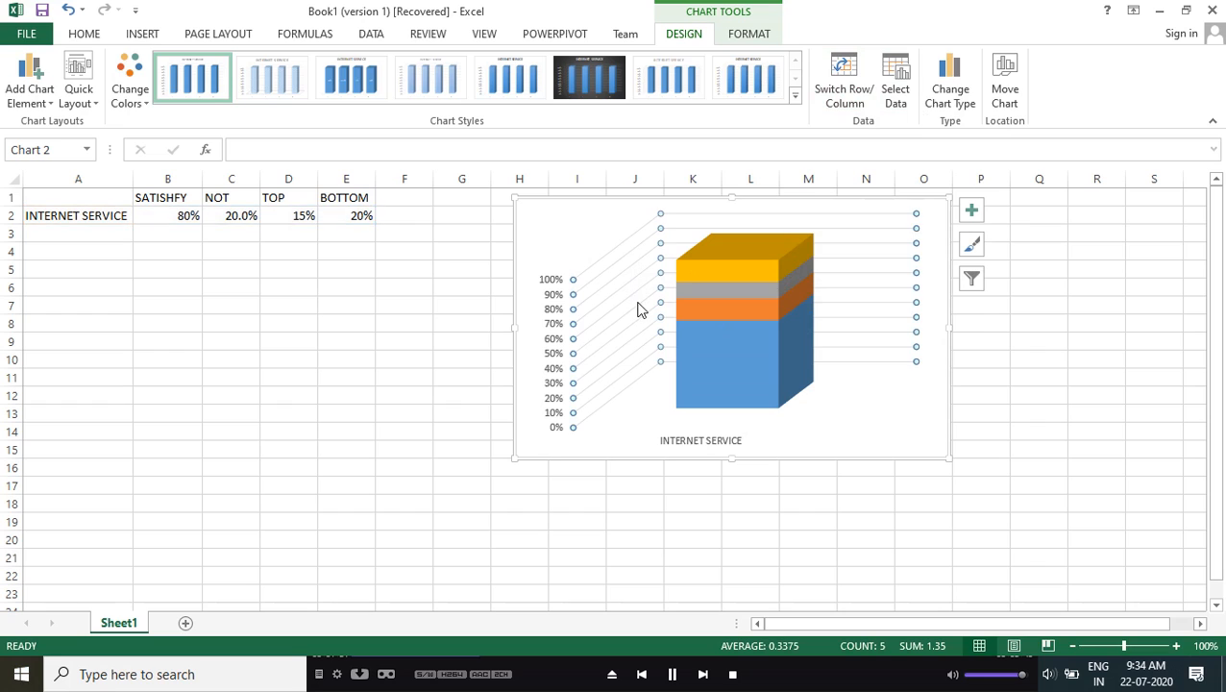
{"action": "left_click", "coordinate": [867, 330]}
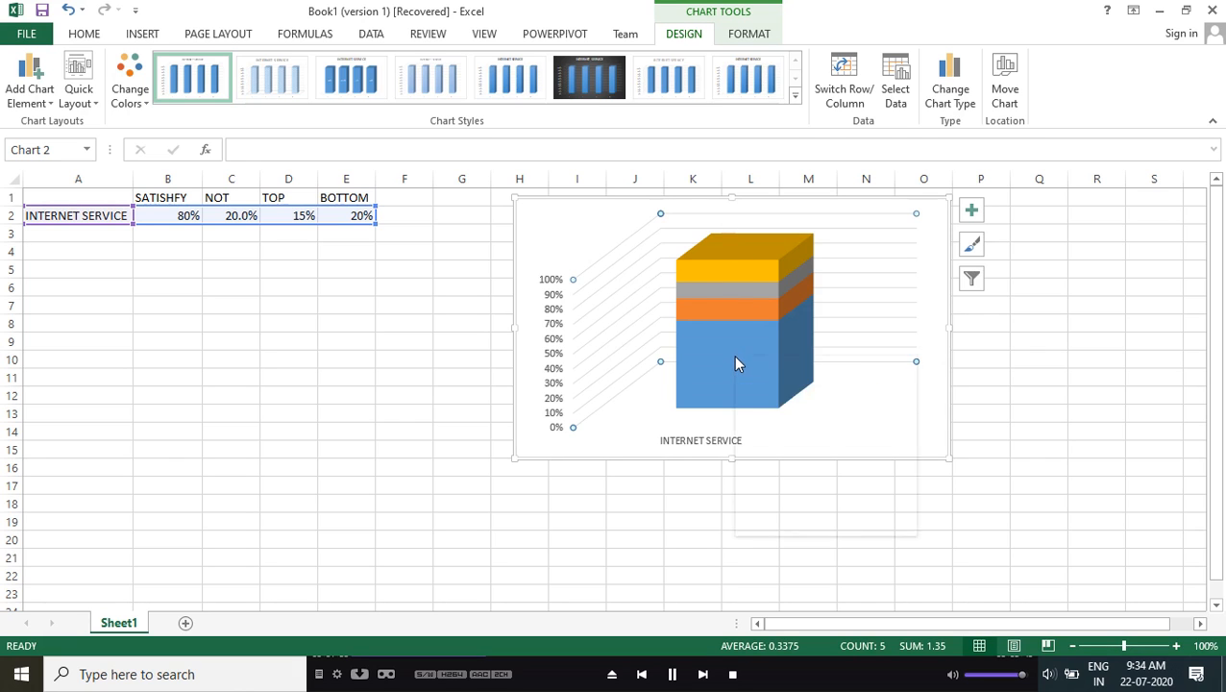
{"action": "right_click", "coordinate": [733, 355]}
{"action": "left_click", "coordinate": [798, 457]}
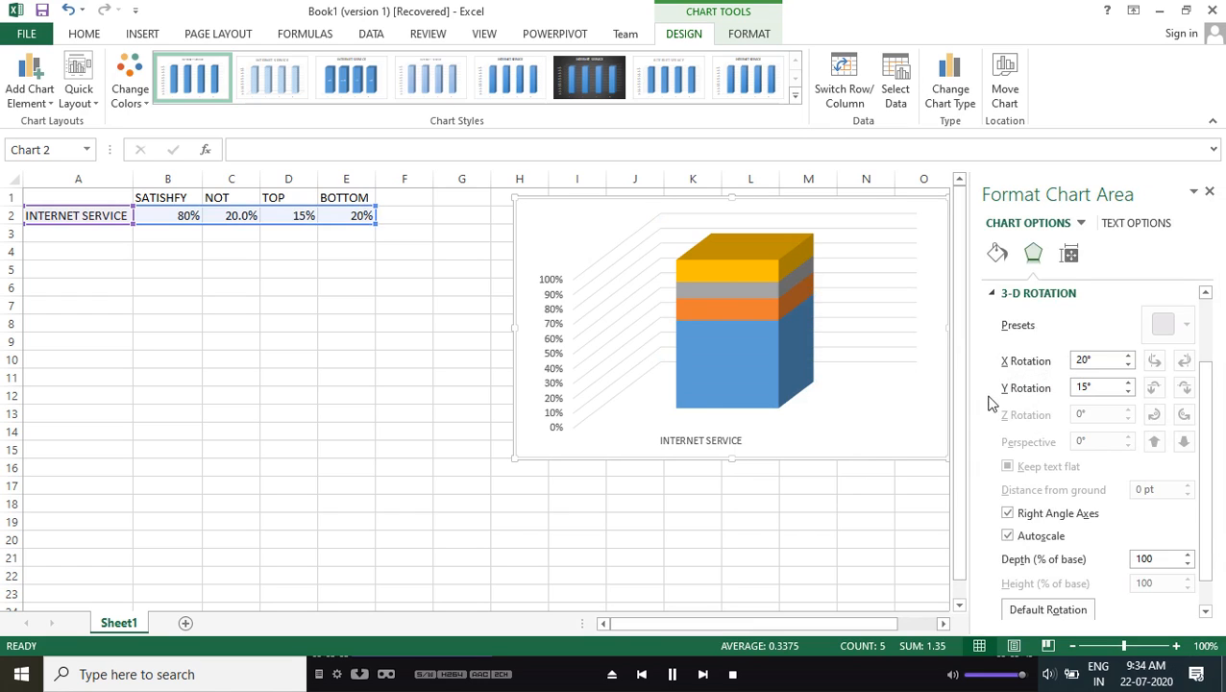
{"action": "left_click", "coordinate": [1128, 365]}
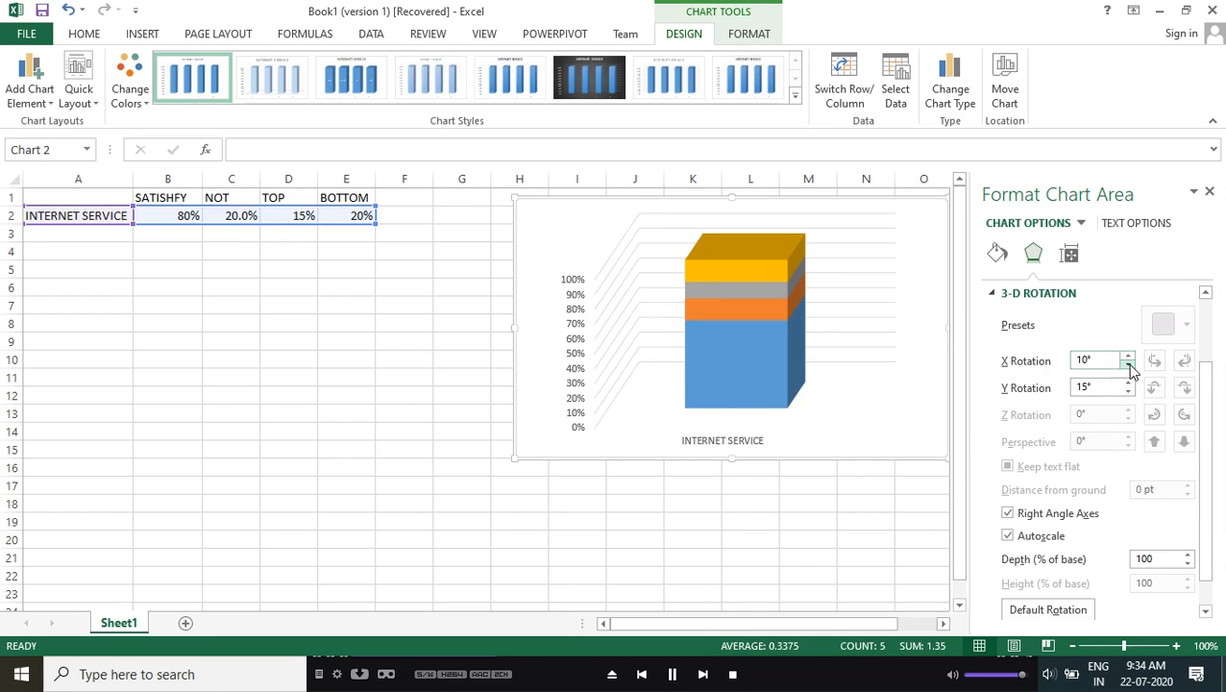
{"action": "left_click", "coordinate": [1127, 365]}
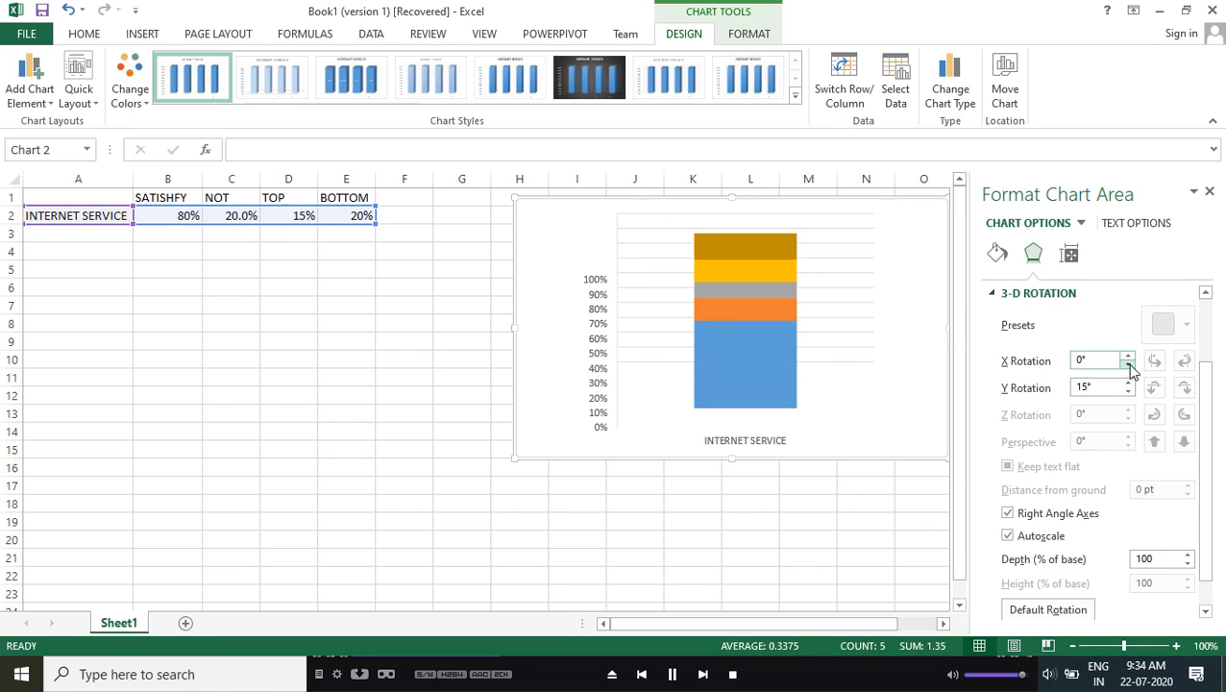
{"action": "left_click", "coordinate": [1128, 357]}
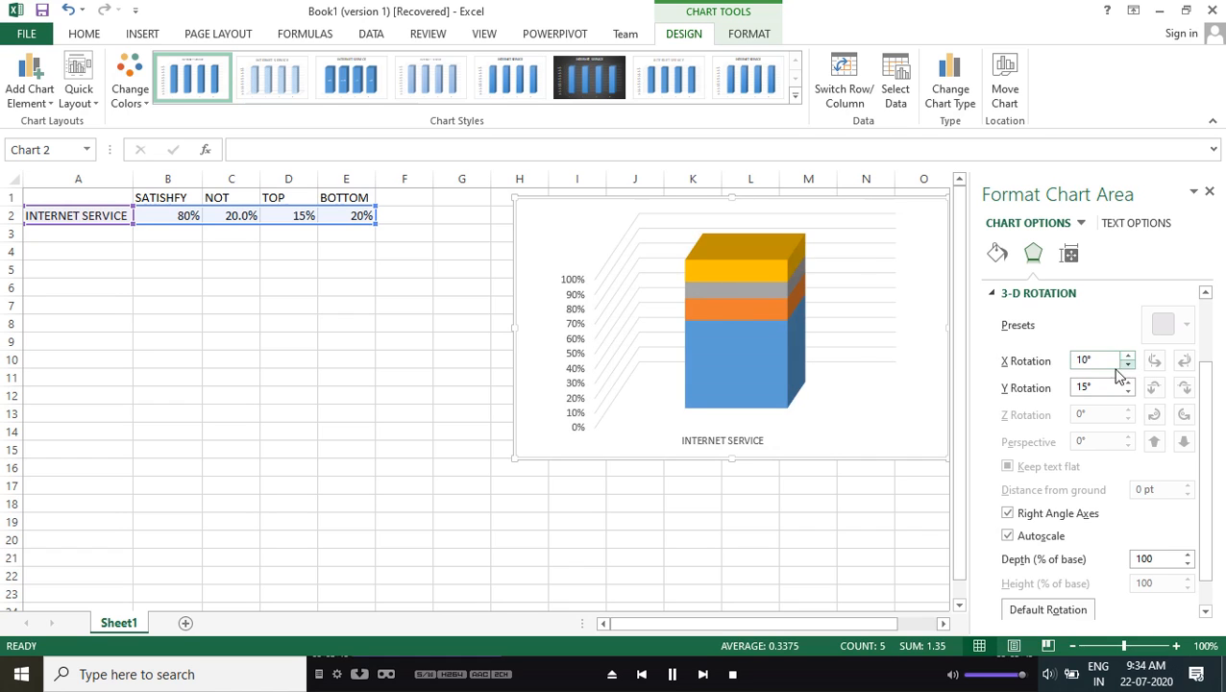
{"action": "left_click", "coordinate": [712, 519]}
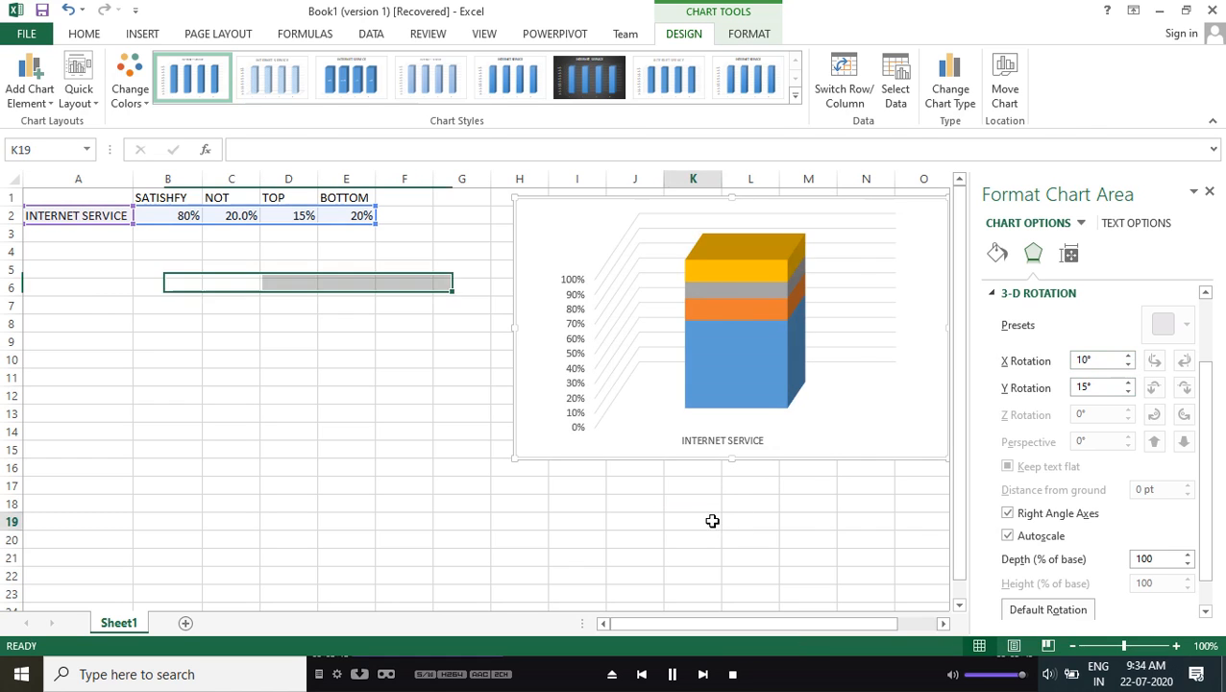
Set the gap width of the stacked column's series to 287% and its column shape to Cylinder
{"action": "left_click", "coordinate": [750, 381]}
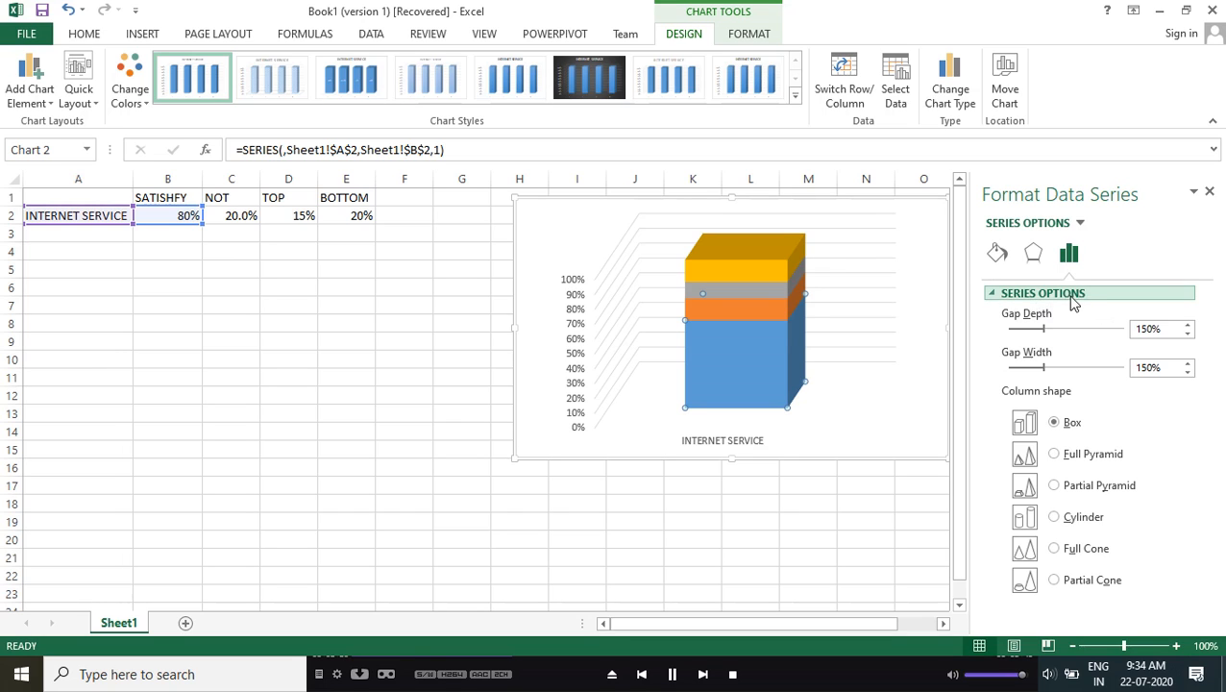
{"action": "left_click_drag", "start_coordinate": [1042, 368], "coordinate": [1077, 375]}
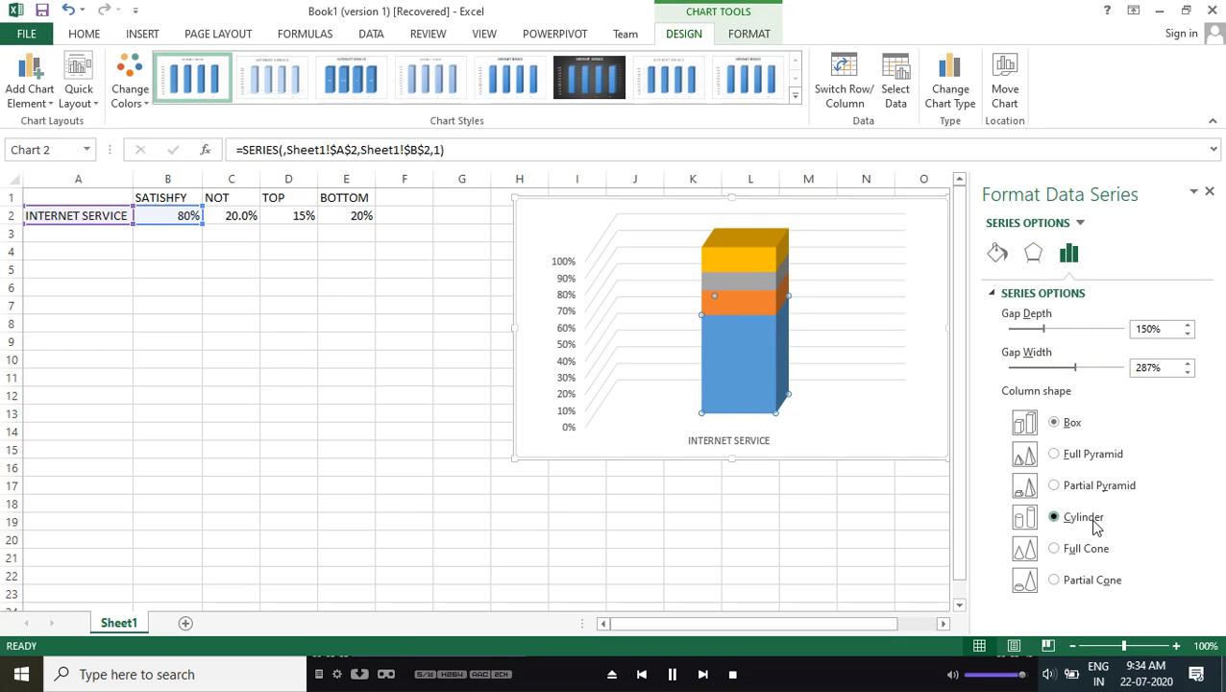
{"action": "left_click", "coordinate": [906, 529]}
{"action": "left_click", "coordinate": [850, 463]}
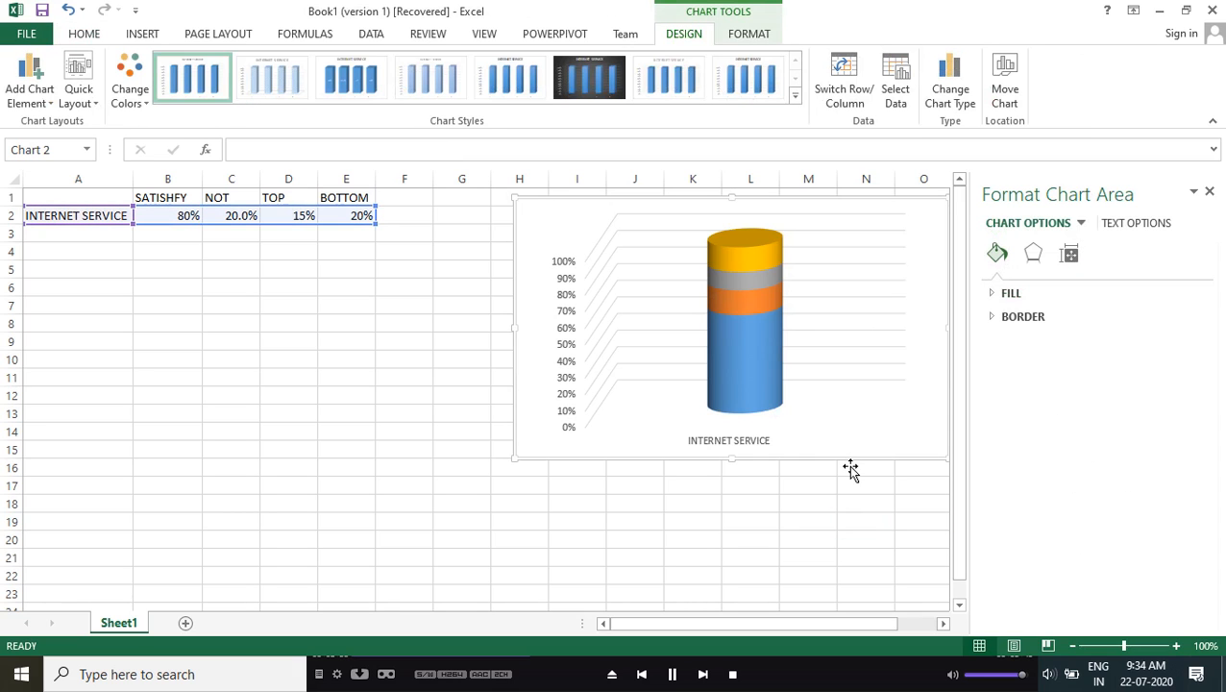
Close the formatting pane and add a legend to the chart
{"action": "left_click", "coordinate": [1208, 192]}
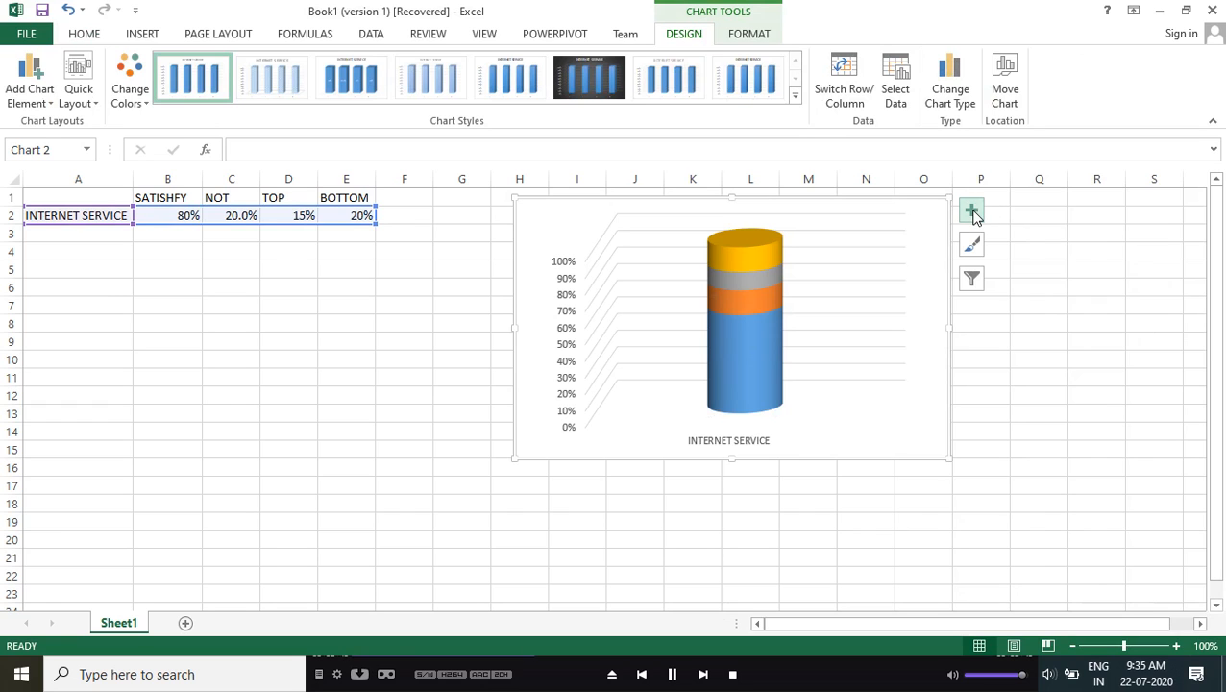
{"action": "left_click", "coordinate": [972, 213]}
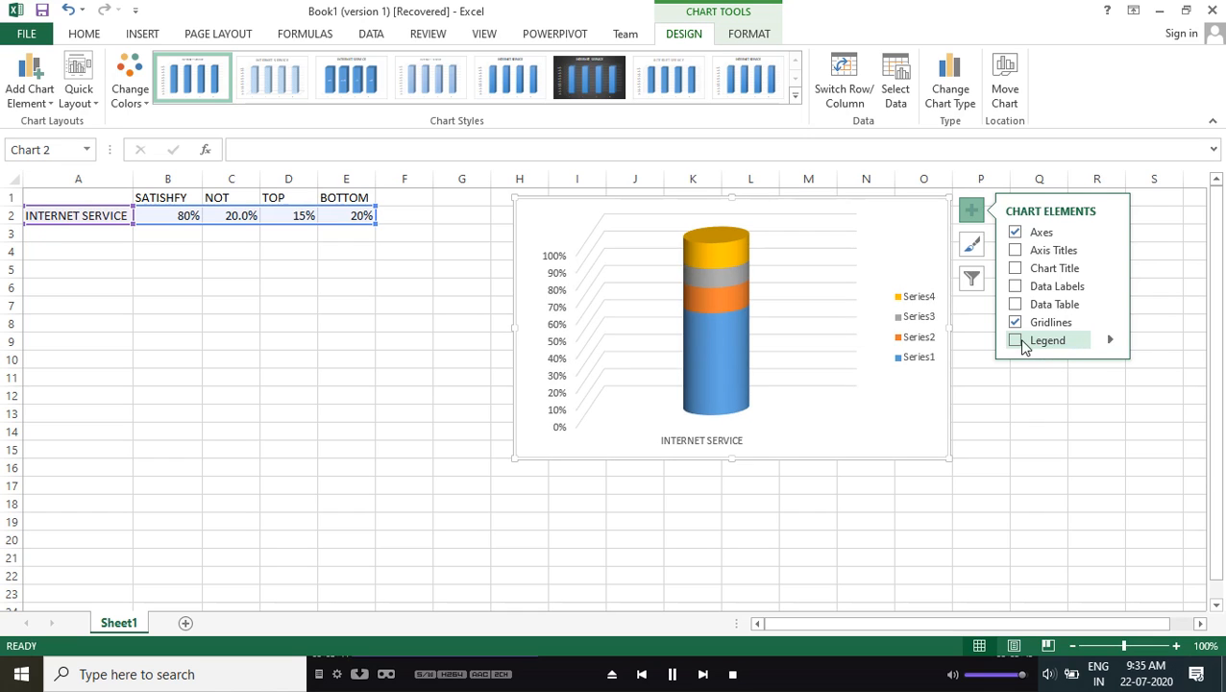
{"action": "left_click", "coordinate": [1036, 415]}
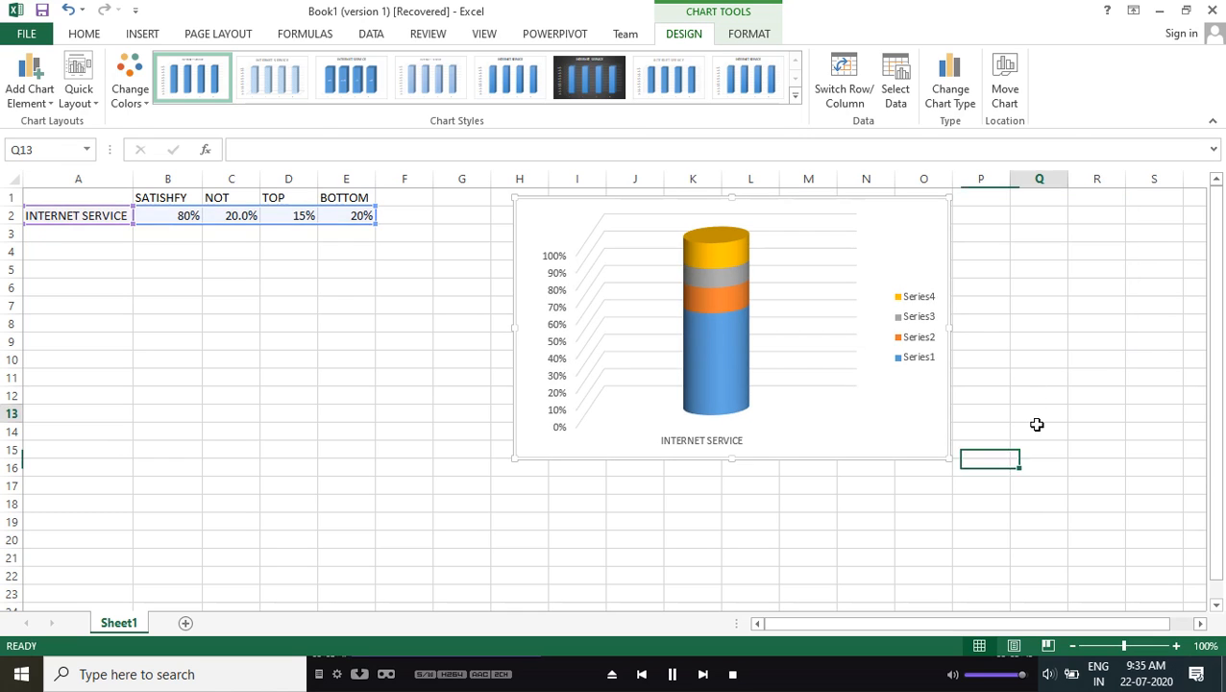
Add data labels to Series4, the yellow segment on top of the stacked cylinder
{"action": "left_click", "coordinate": [724, 263]}
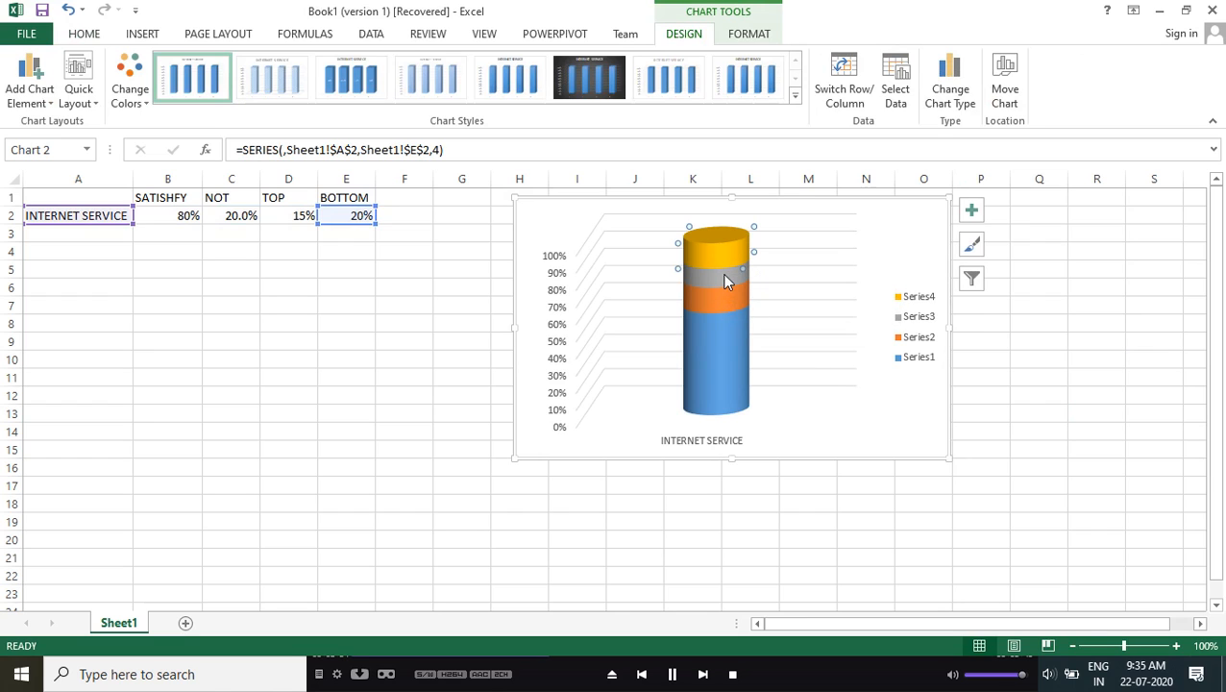
{"action": "left_click", "coordinate": [725, 277]}
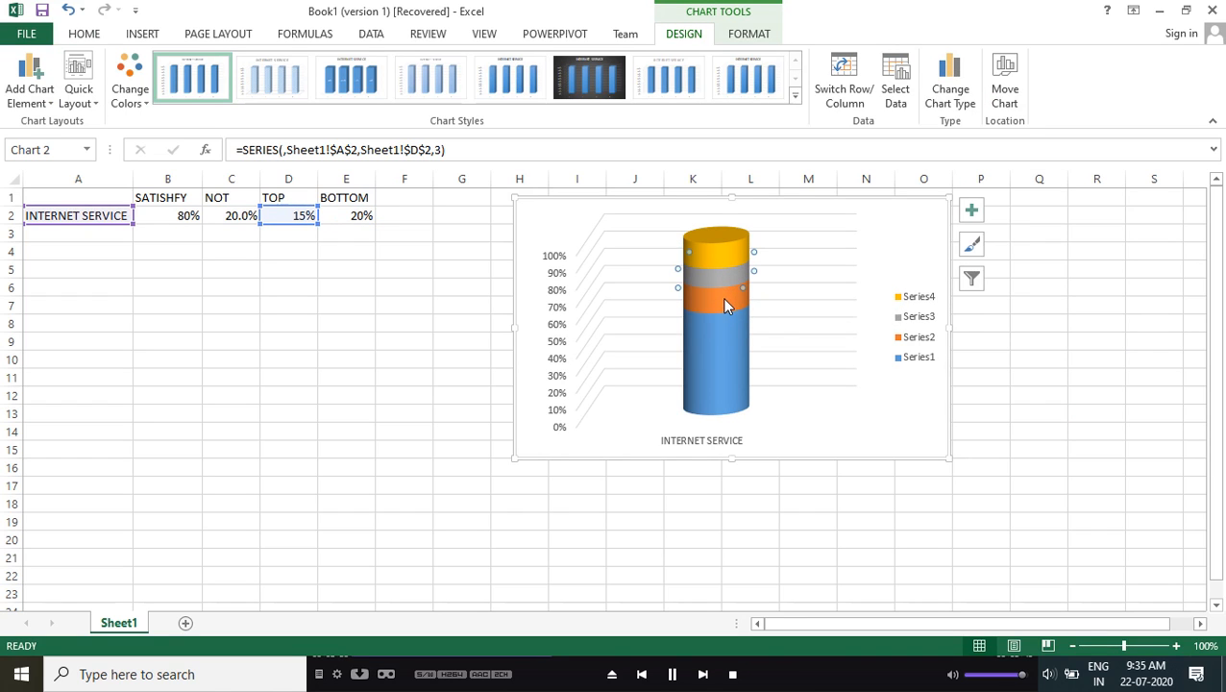
{"action": "left_click", "coordinate": [725, 304]}
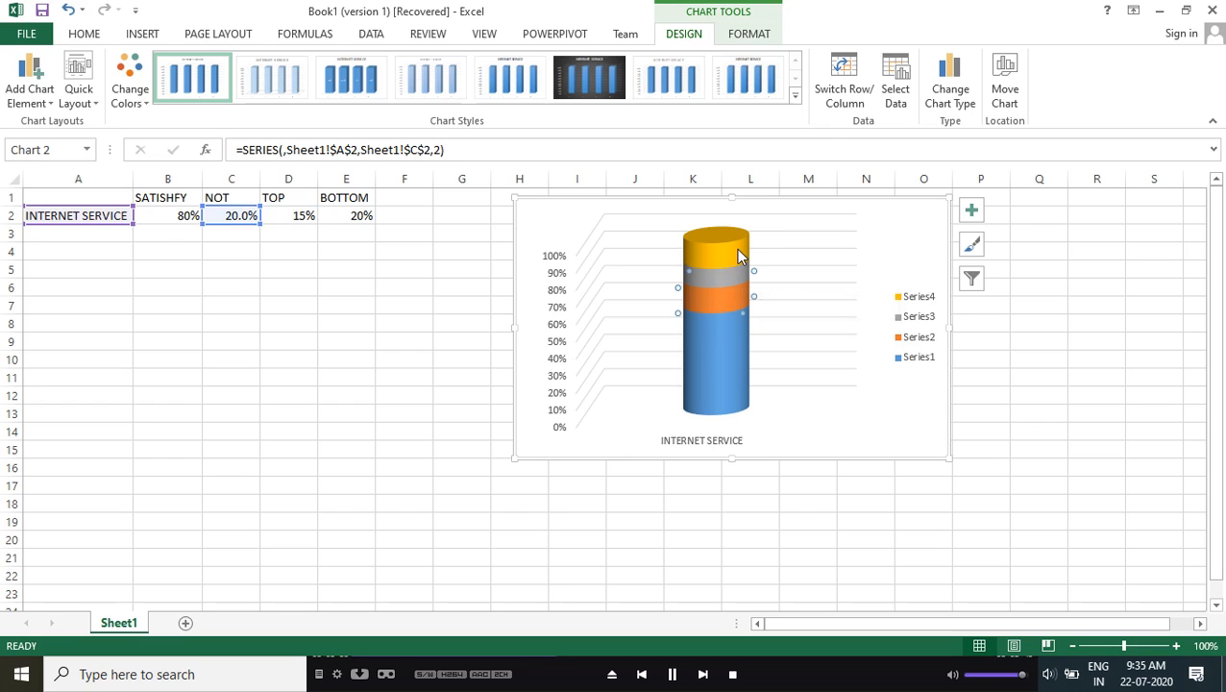
{"action": "left_click", "coordinate": [738, 254]}
{"action": "mouse_move", "coordinate": [726, 256]}
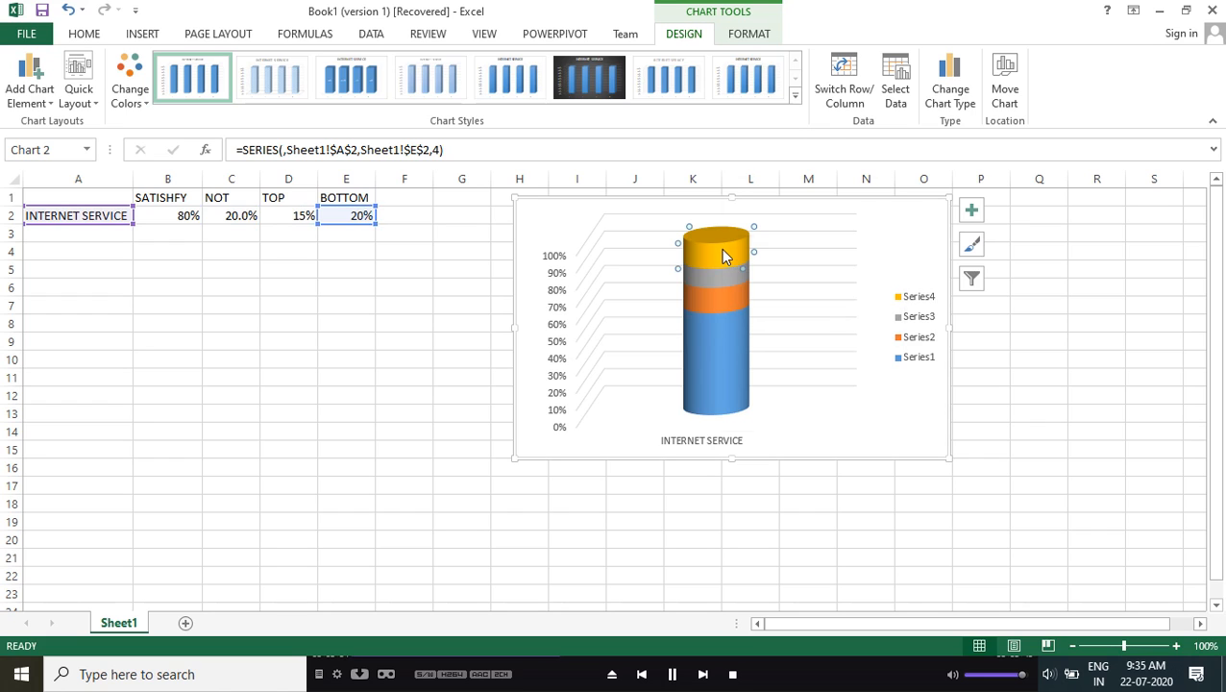
{"action": "right_click", "coordinate": [720, 248]}
{"action": "mouse_move", "coordinate": [806, 376]}
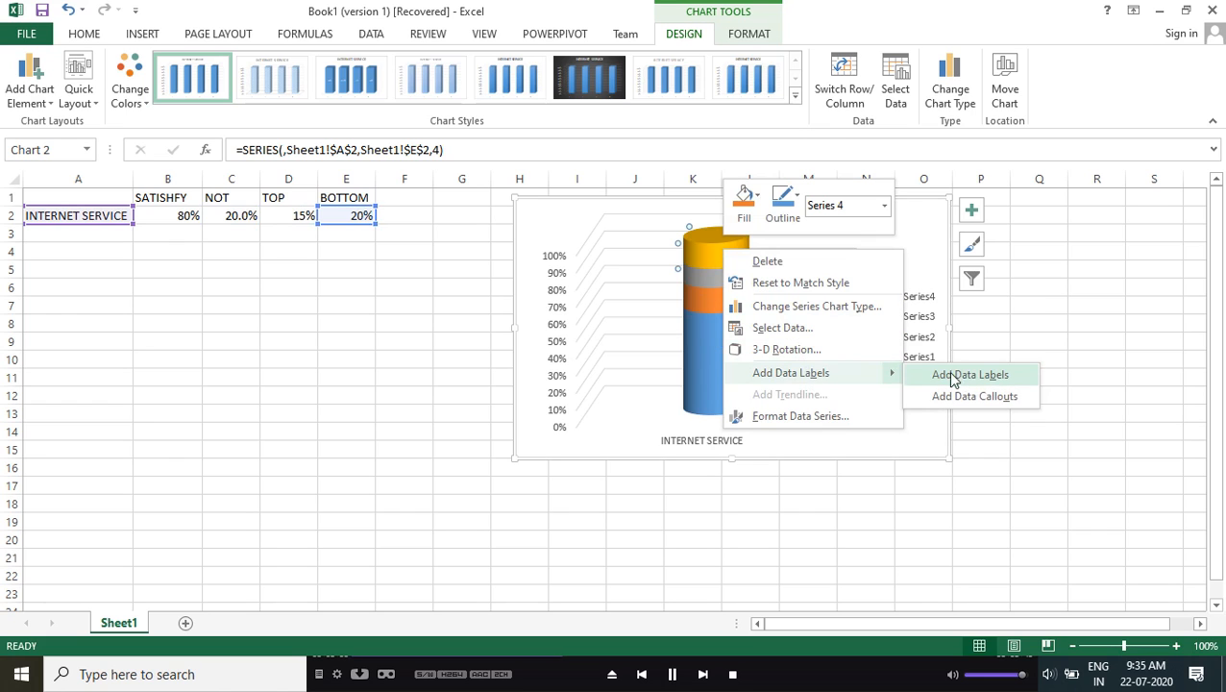
{"action": "left_click", "coordinate": [937, 374]}
Add data labels to the grey Series3 and orange Series2 segments of the cylinder
{"action": "left_click", "coordinate": [710, 277]}
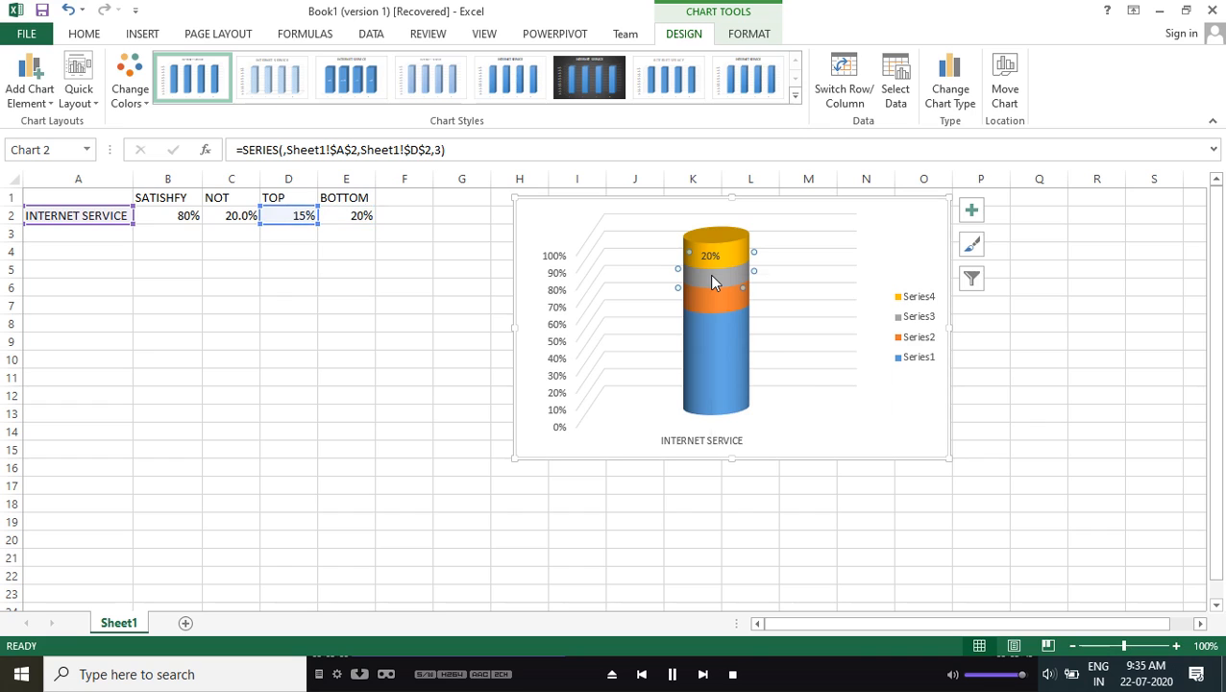
{"action": "right_click", "coordinate": [710, 278]}
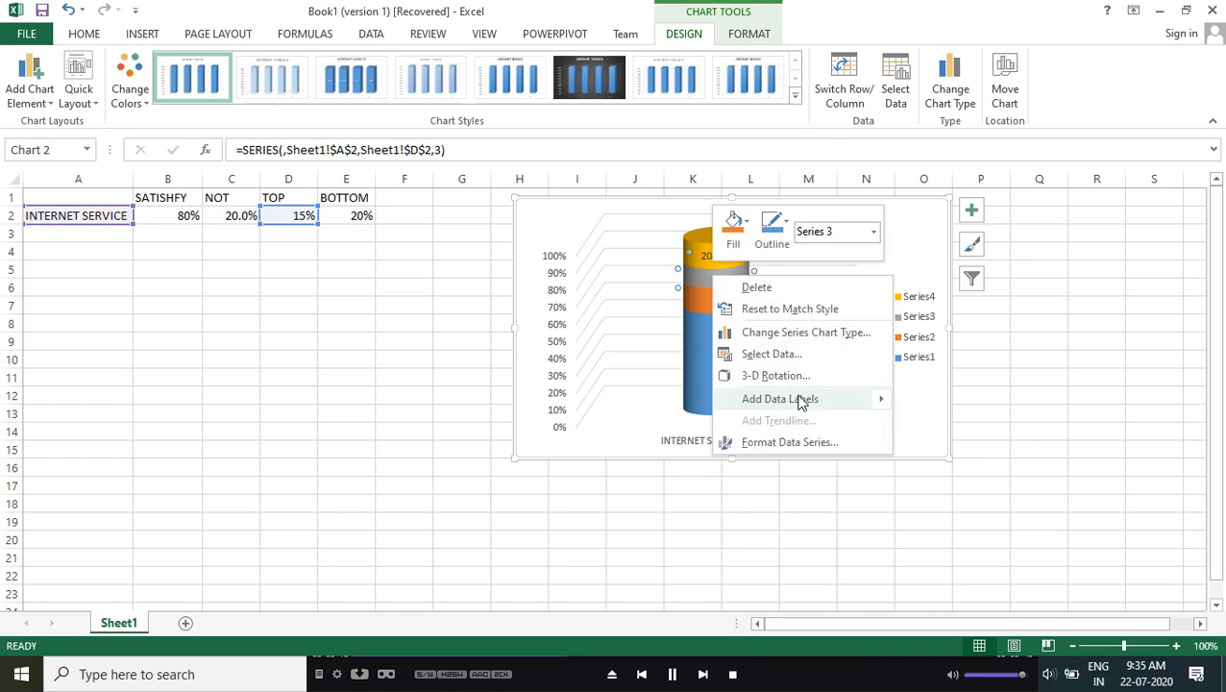
{"action": "mouse_move", "coordinate": [811, 399]}
{"action": "left_click", "coordinate": [960, 399]}
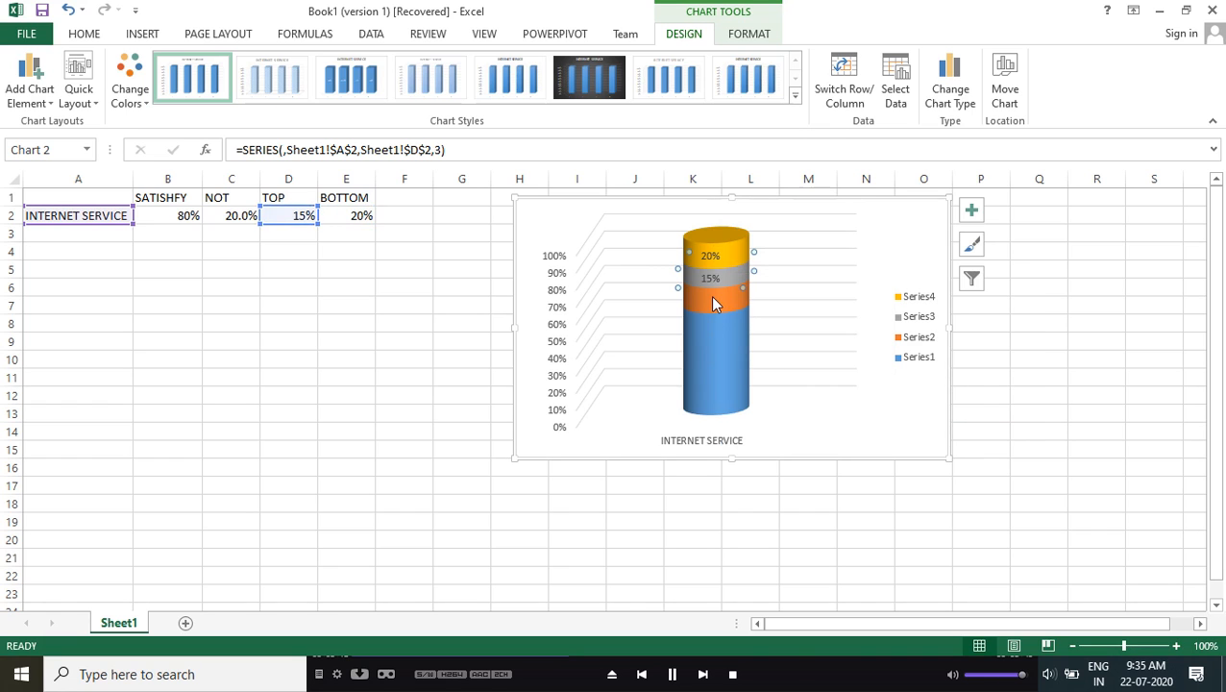
{"action": "left_click", "coordinate": [711, 300]}
{"action": "right_click", "coordinate": [712, 300]}
{"action": "mouse_move", "coordinate": [795, 426]}
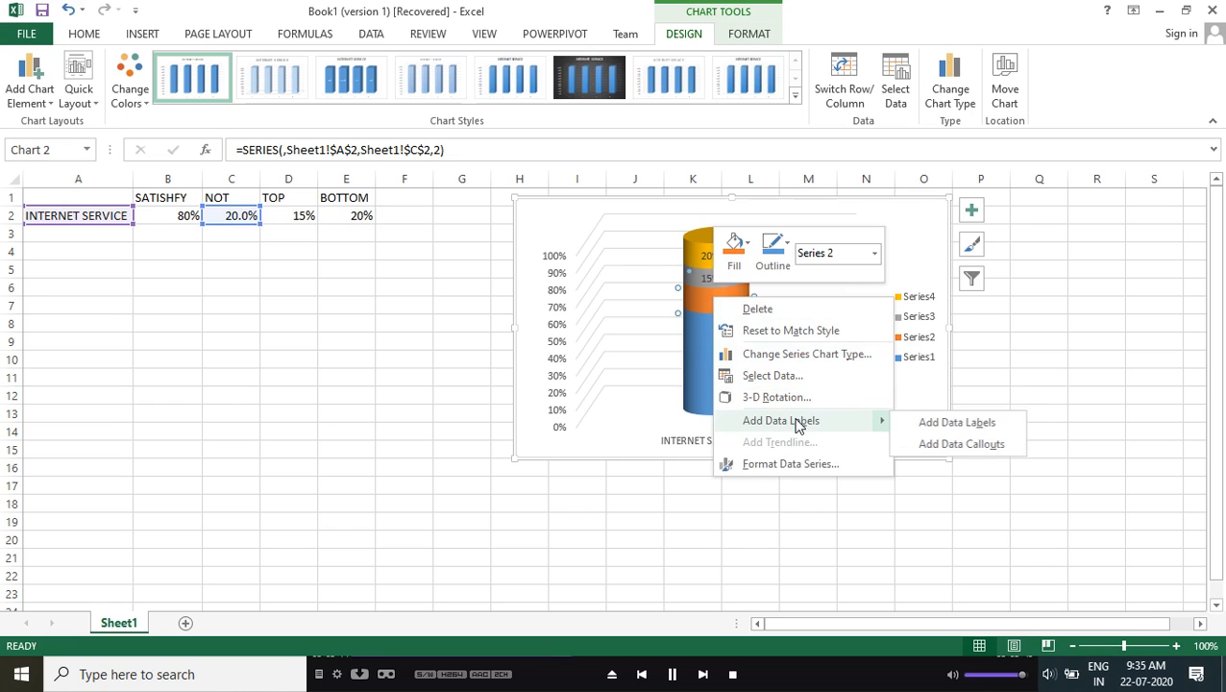
{"action": "left_click", "coordinate": [951, 424]}
Add data labels to the large blue Series1 segment of the cylinder
{"action": "left_click", "coordinate": [722, 361]}
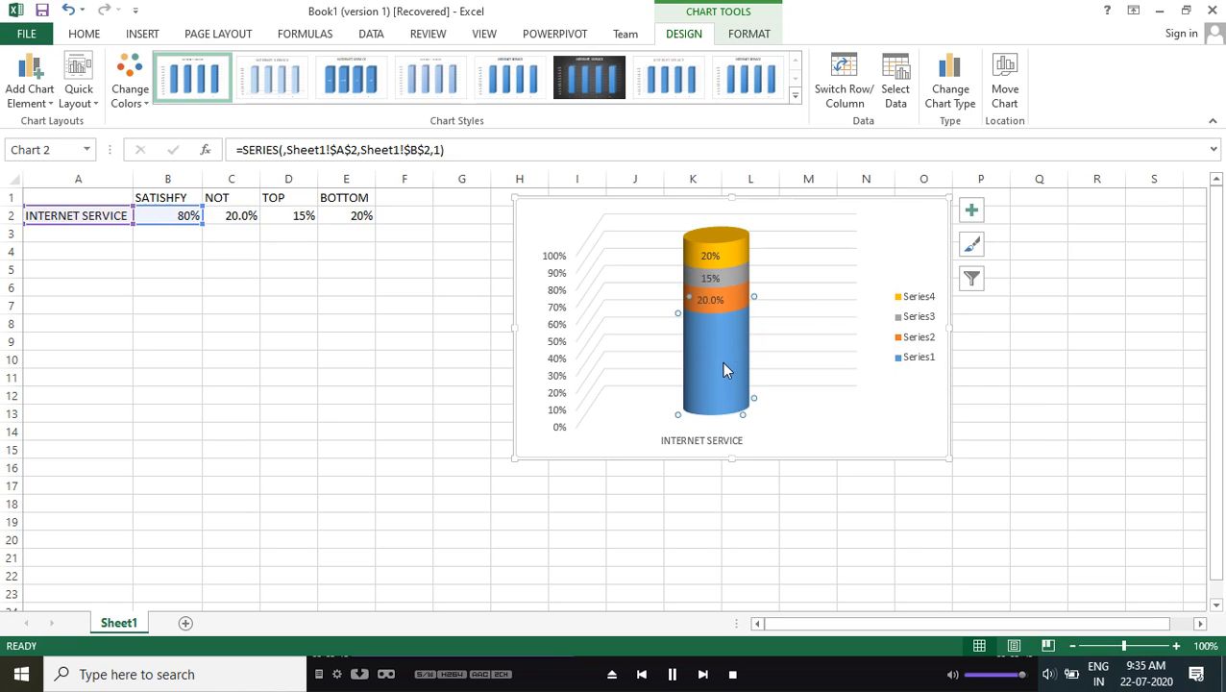
{"action": "right_click", "coordinate": [723, 370]}
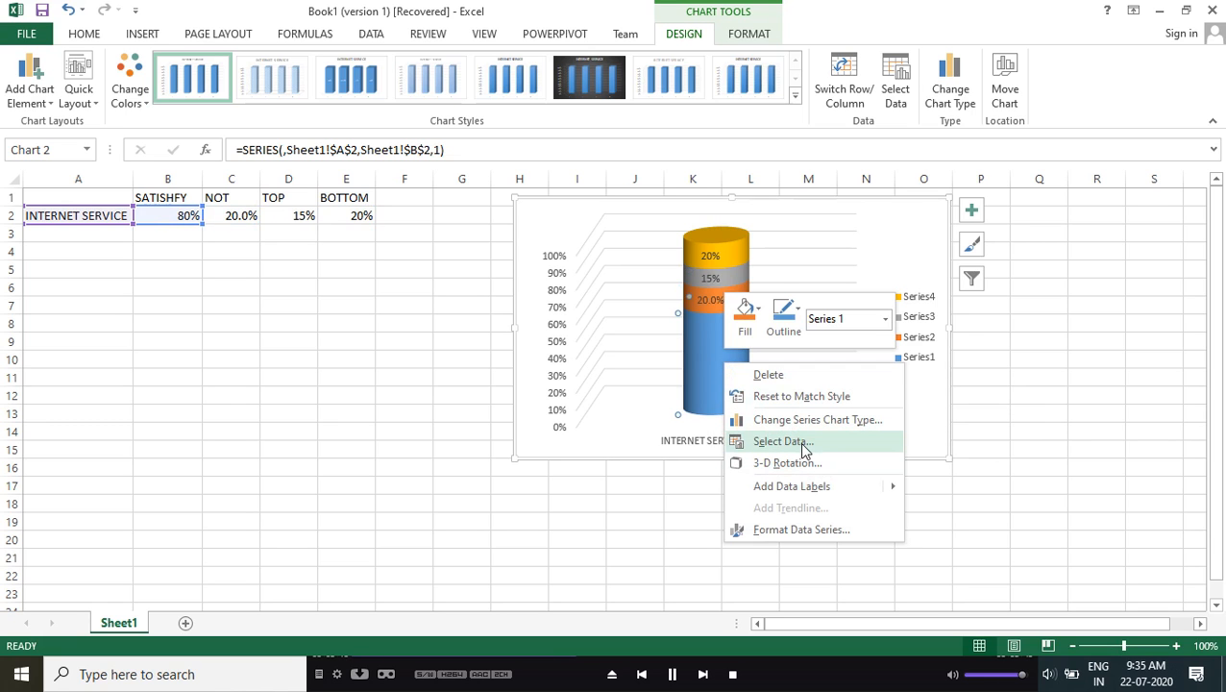
{"action": "mouse_move", "coordinate": [801, 486]}
{"action": "left_click", "coordinate": [939, 489]}
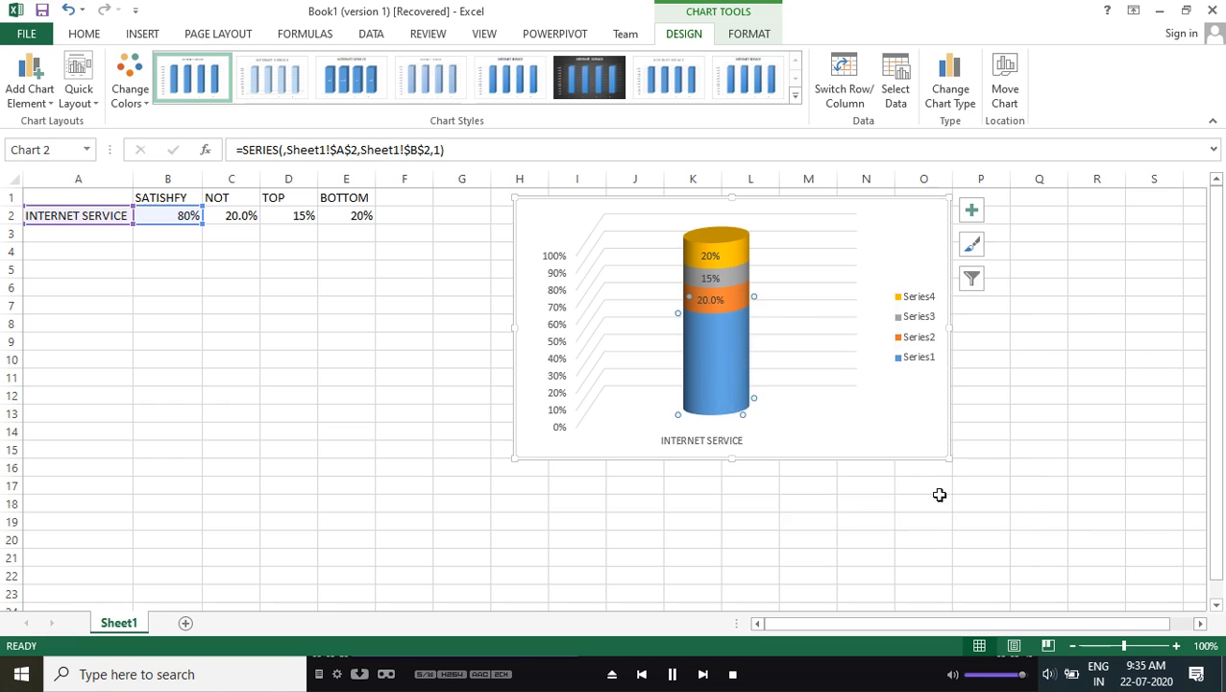
{"action": "left_click", "coordinate": [1005, 463]}
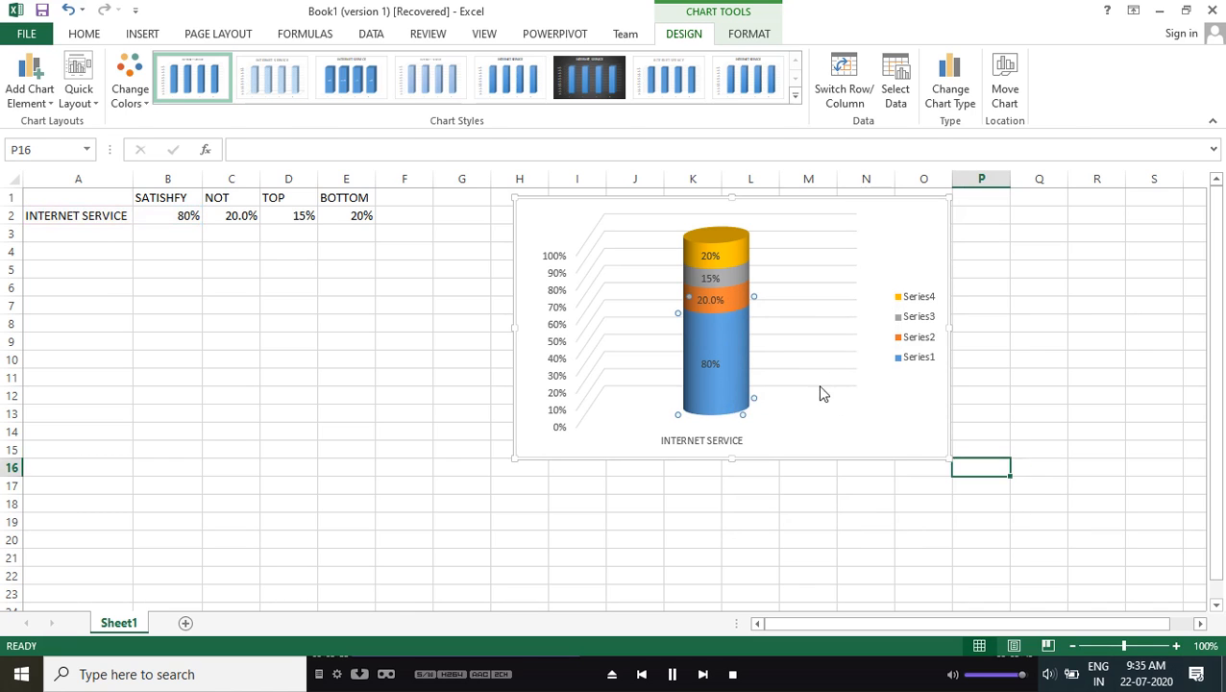
Reorder the chart's data series so that Series4 comes first, ahead of Series1, and apply the change
{"action": "left_click", "coordinate": [896, 382]}
{"action": "right_click", "coordinate": [896, 382]}
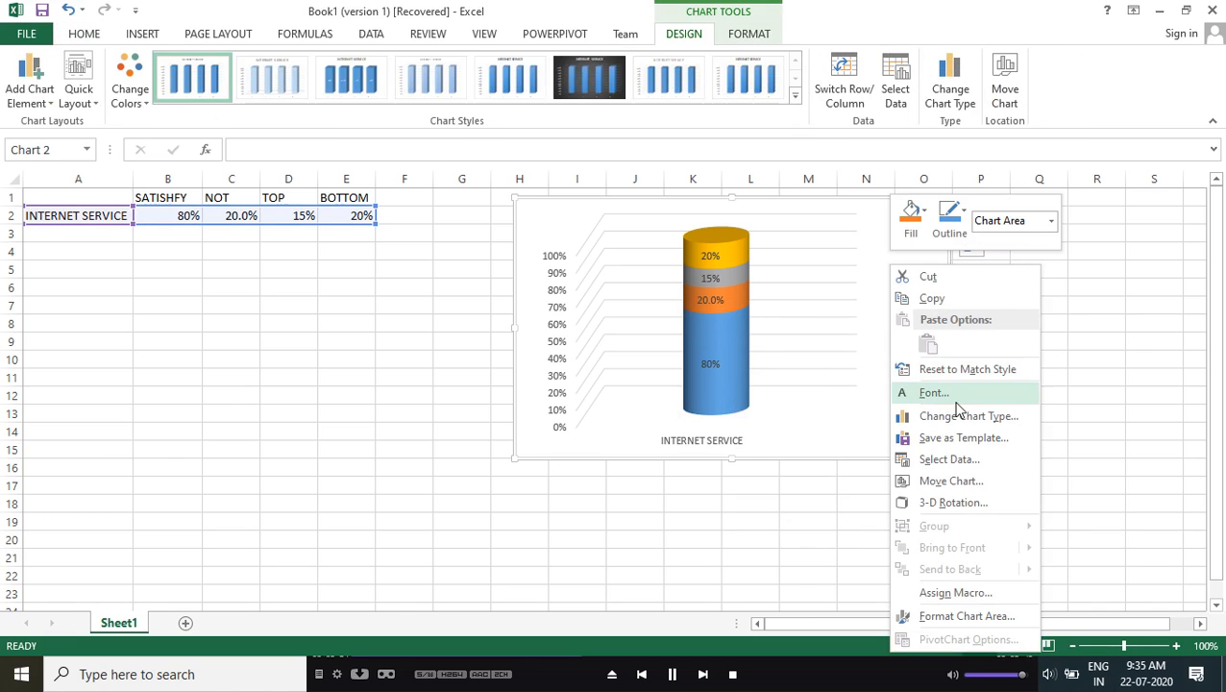
{"action": "left_click", "coordinate": [948, 459]}
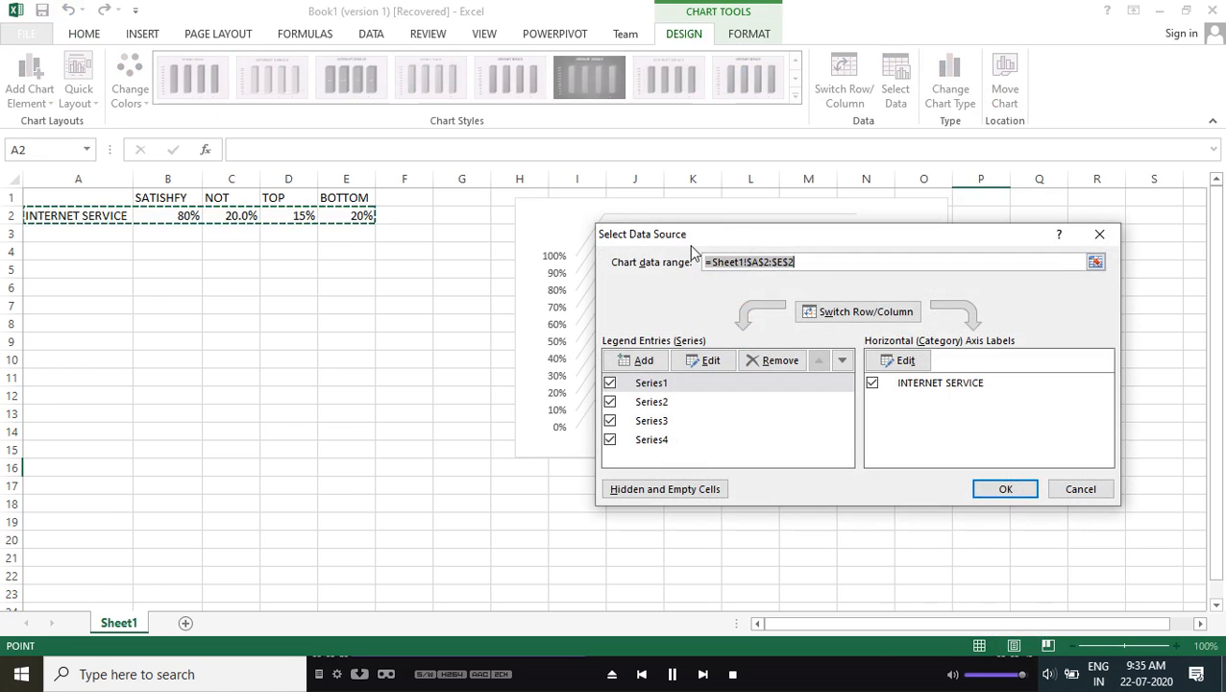
{"action": "left_click_drag", "start_coordinate": [692, 238], "coordinate": [233, 246]}
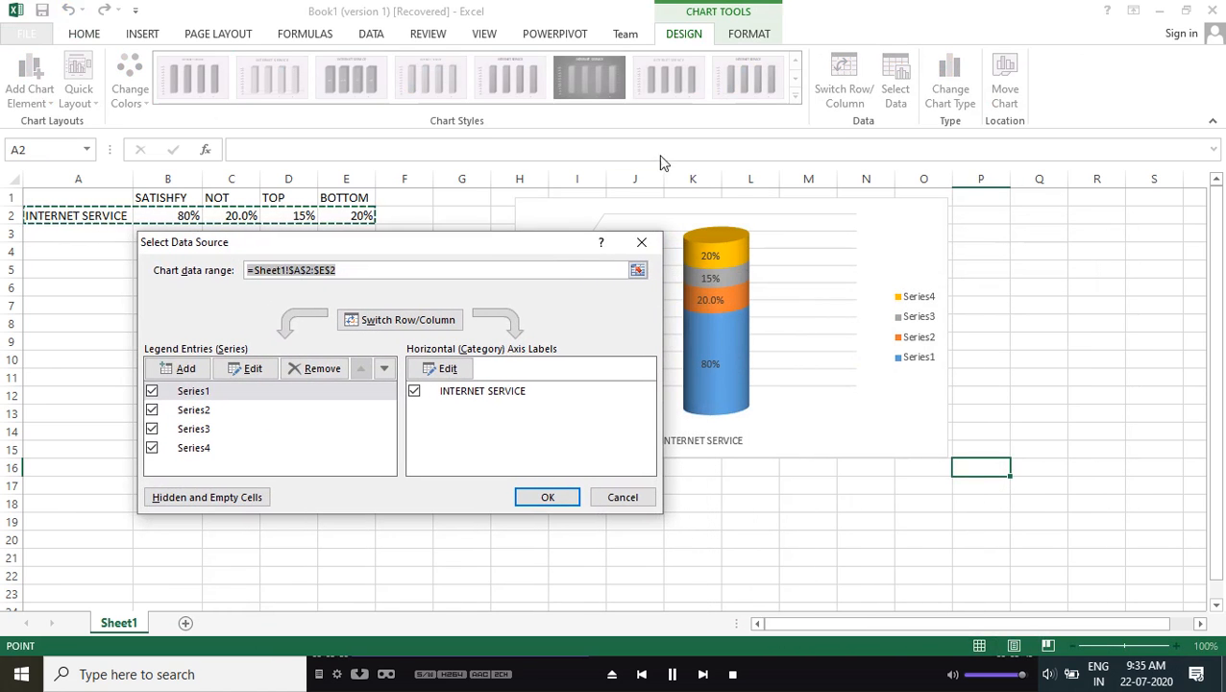
{"action": "mouse_move", "coordinate": [727, 256]}
{"action": "left_click", "coordinate": [210, 451]}
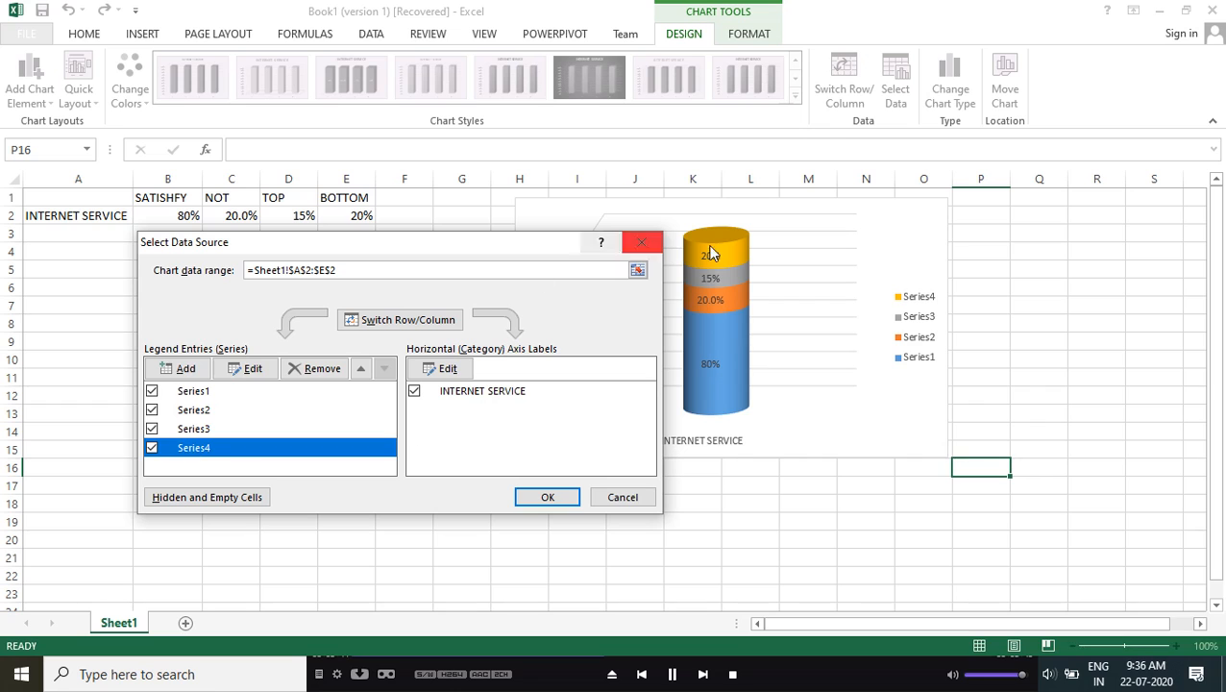
{"action": "left_click", "coordinate": [362, 370]}
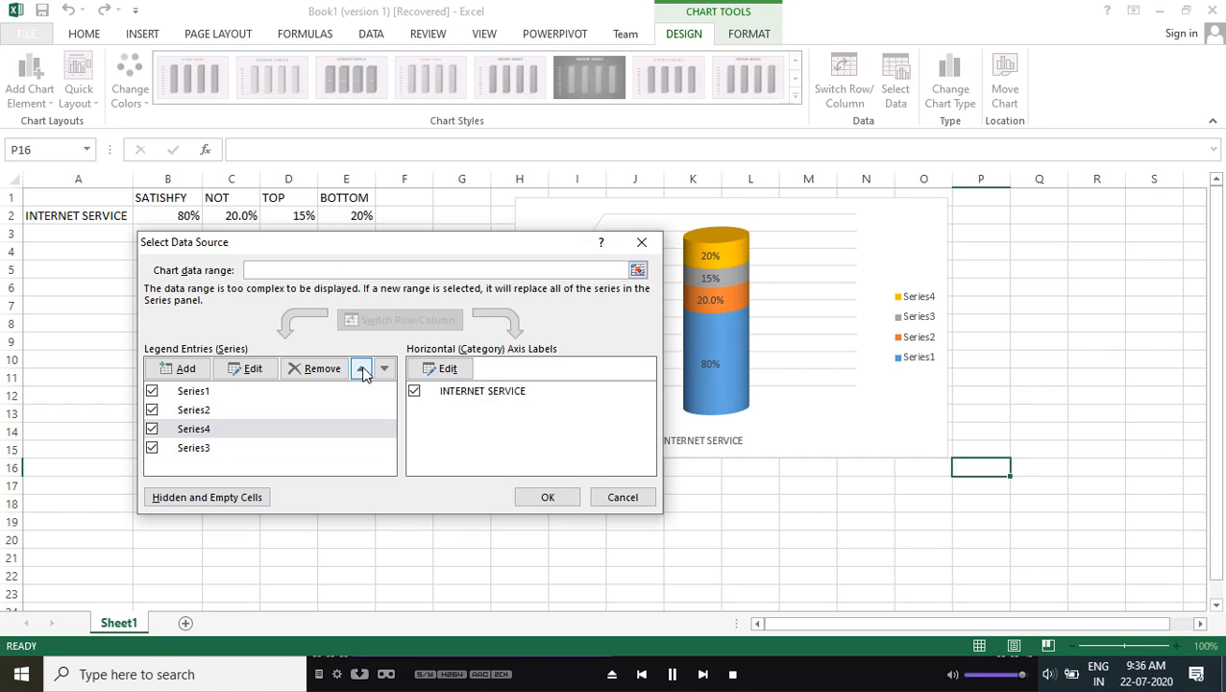
{"action": "left_click", "coordinate": [362, 370]}
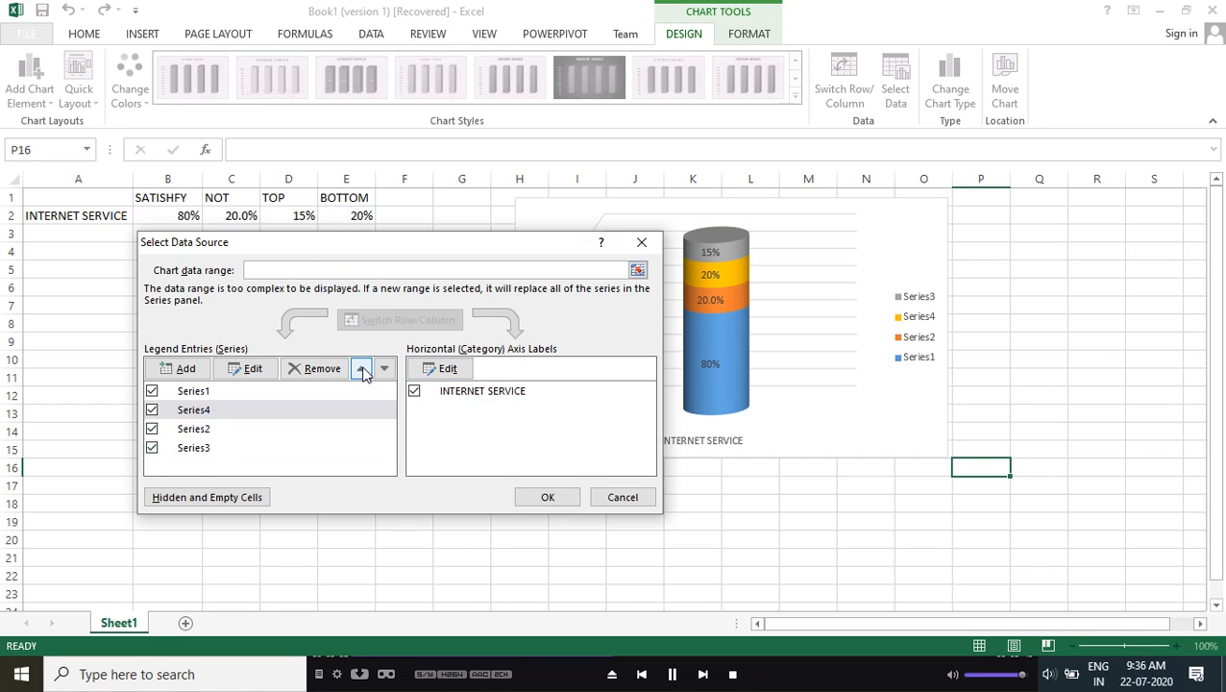
{"action": "left_click", "coordinate": [362, 370]}
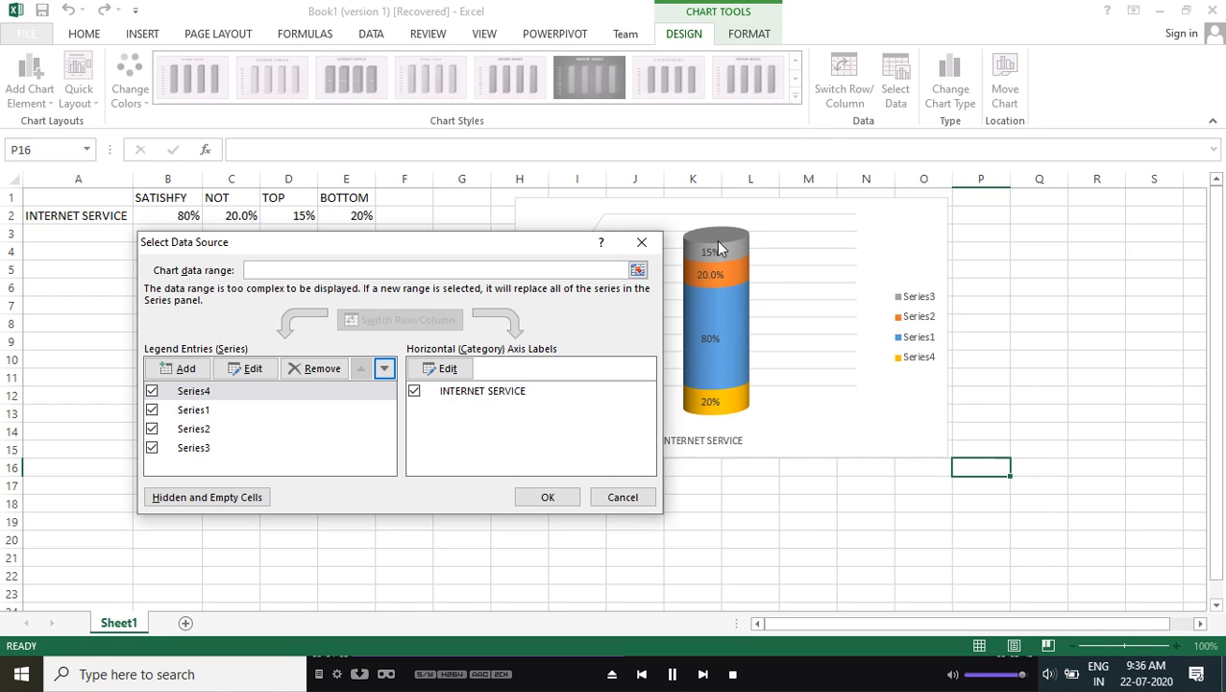
{"action": "left_click", "coordinate": [551, 496]}
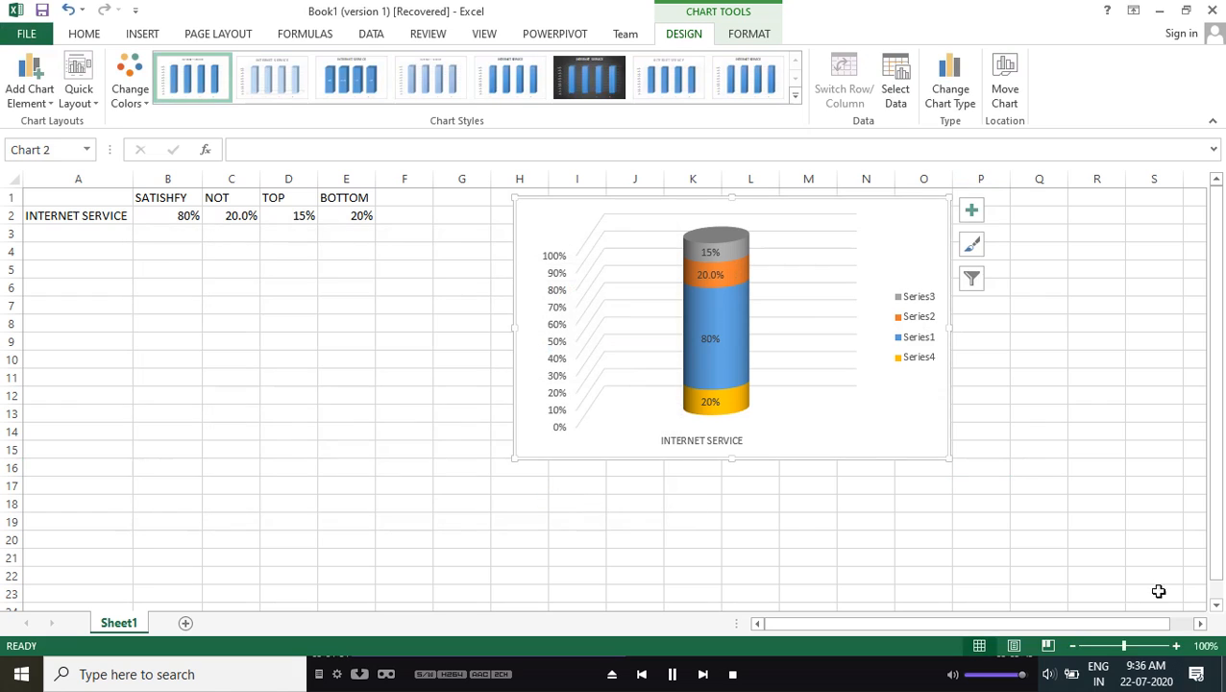
Delete the data labels of the yellow, orange and grey segments, keeping only the blue segment's label
{"action": "left_click", "coordinate": [723, 411]}
{"action": "key", "text": "Delete"}
{"action": "left_click", "coordinate": [722, 286]}
{"action": "left_click", "coordinate": [723, 258]}
{"action": "key", "text": "Delete"}
Delete the chart's gridlines, vertical percentage axis and legend
{"action": "left_click", "coordinate": [803, 389]}
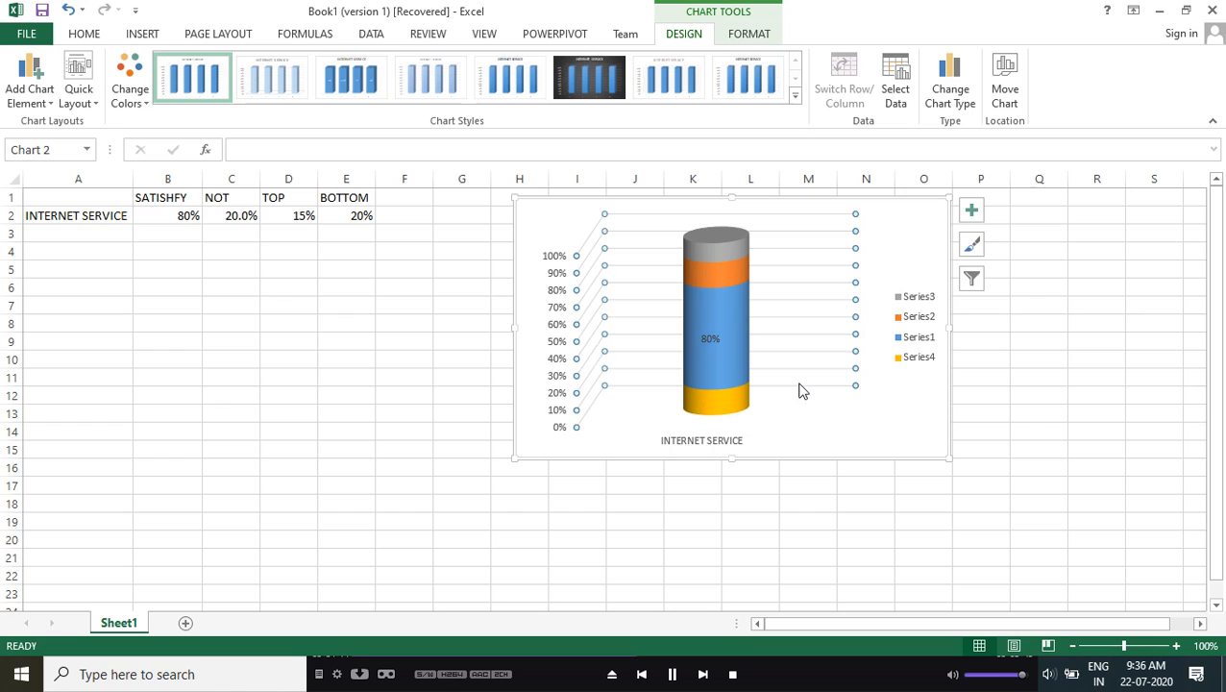
{"action": "key", "text": "Delete"}
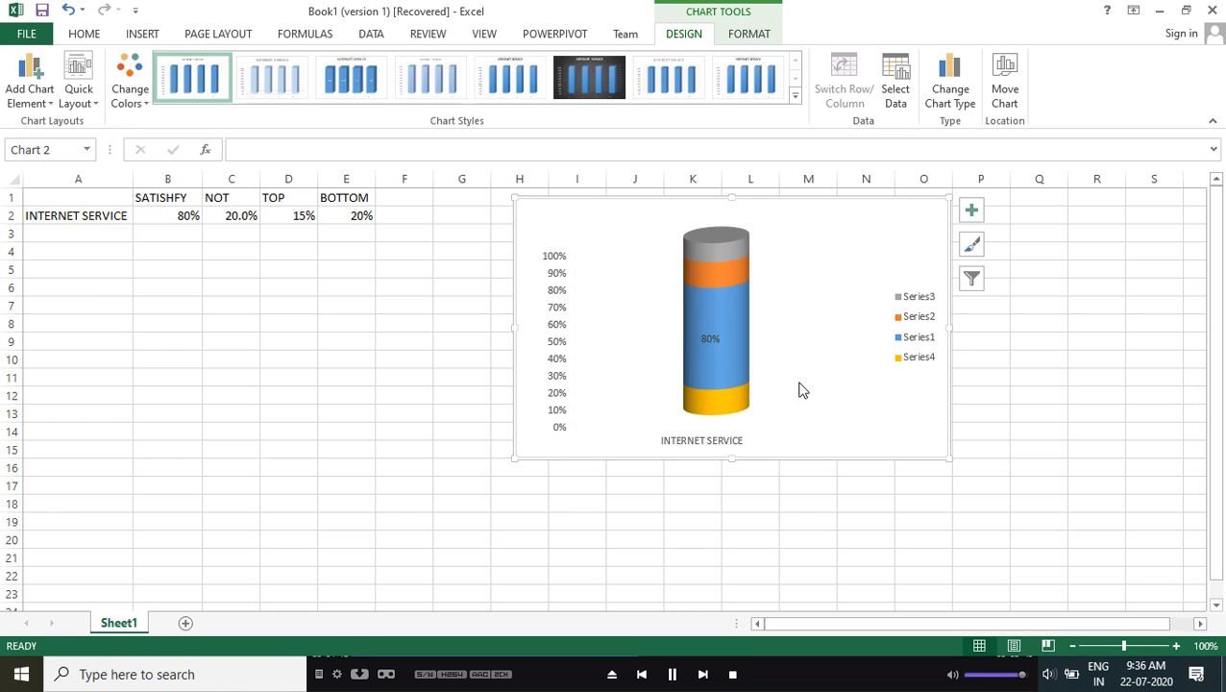
{"action": "left_click", "coordinate": [573, 397]}
{"action": "key", "text": "Delete"}
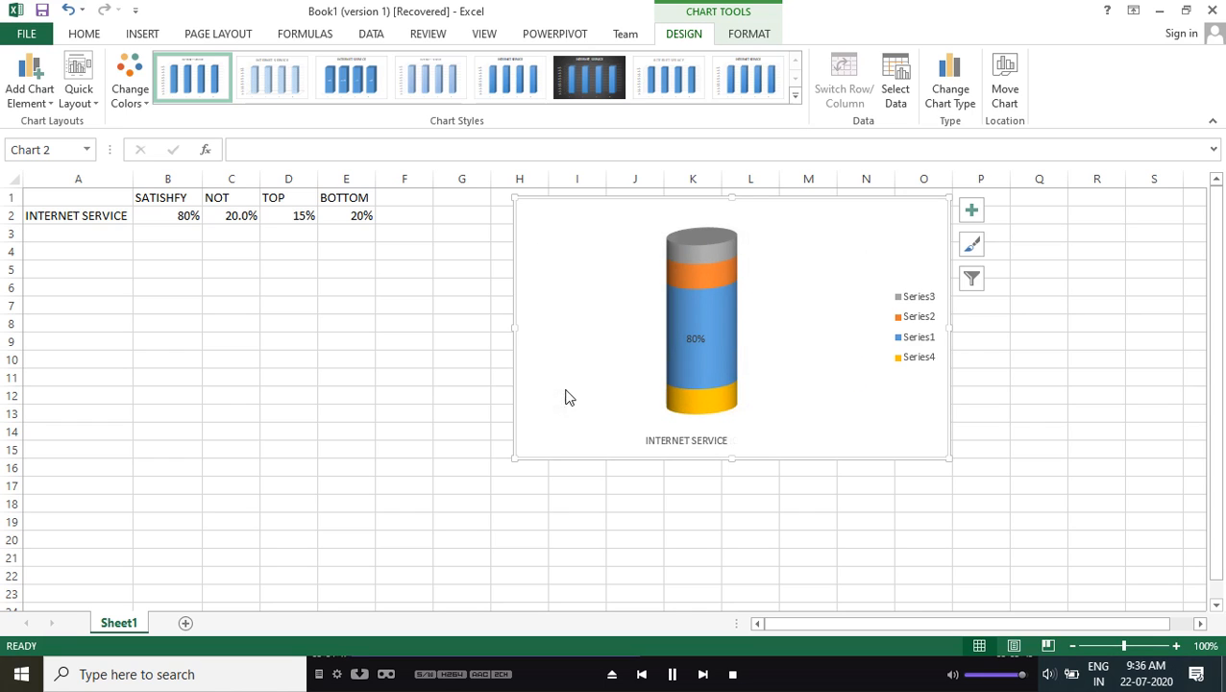
{"action": "left_click", "coordinate": [919, 363]}
{"action": "key", "text": "Delete"}
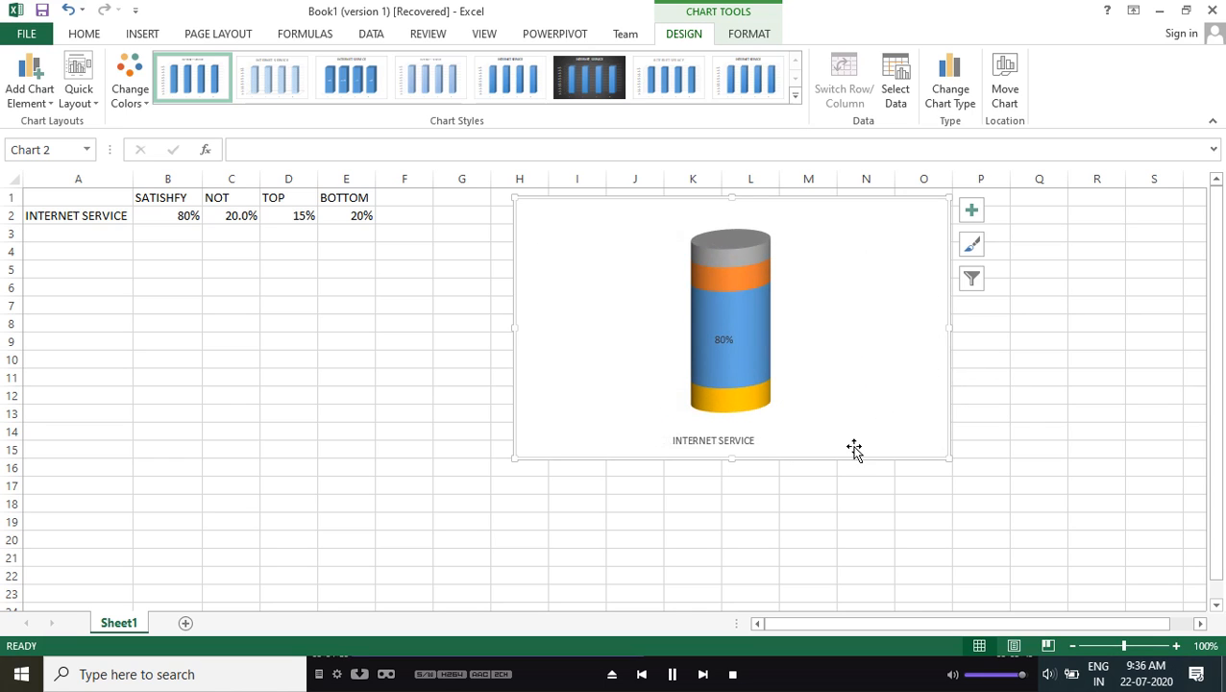
Extend the chart's height down to row 18 and move the chart over columns G to N
{"action": "left_click", "coordinate": [737, 448]}
{"action": "left_click_drag", "start_coordinate": [735, 466], "coordinate": [744, 518]}
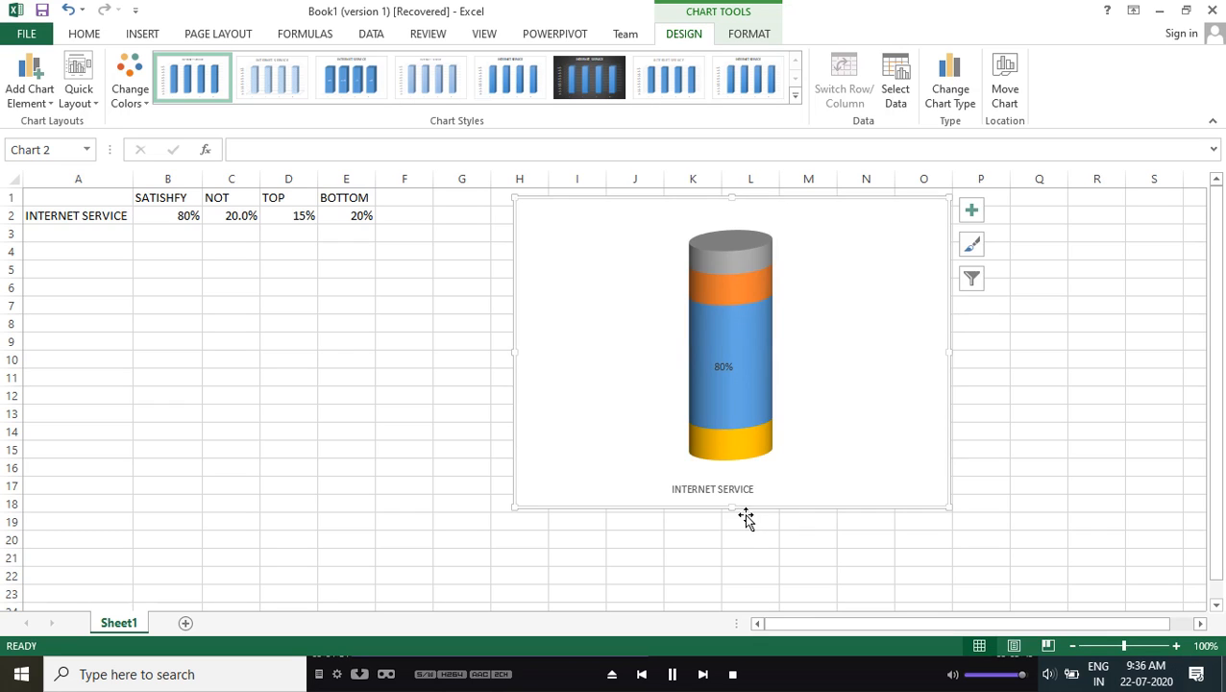
{"action": "double_click", "coordinate": [521, 298]}
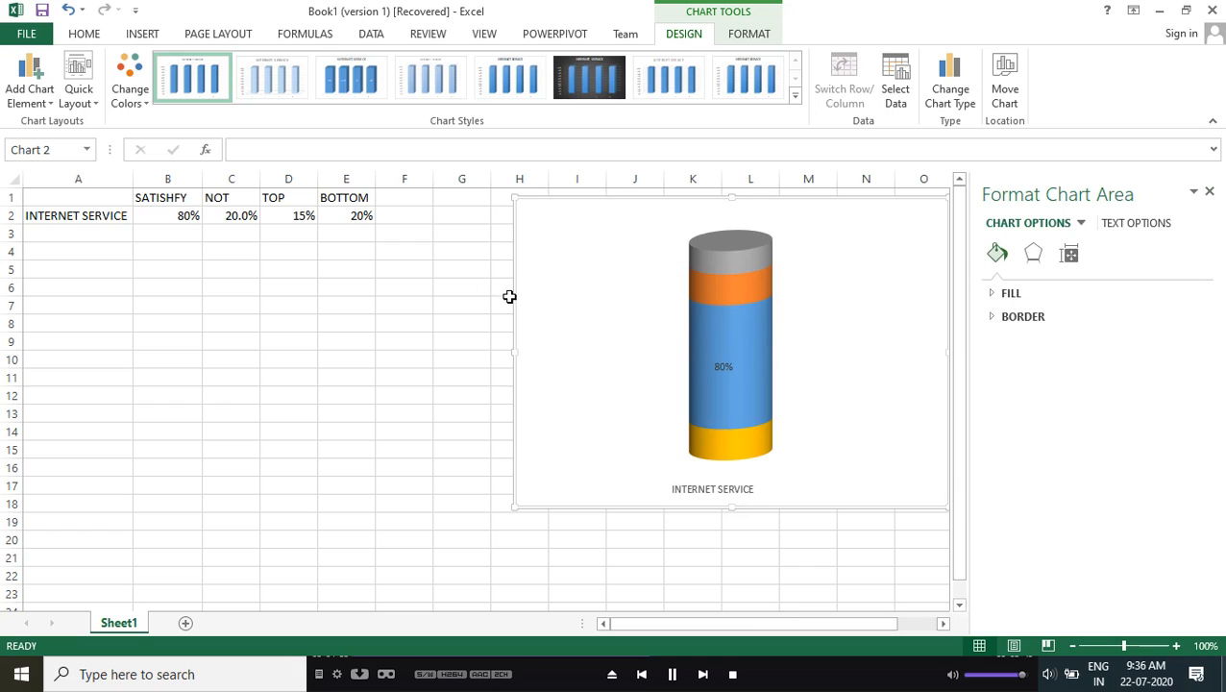
{"action": "left_click_drag", "start_coordinate": [495, 294], "coordinate": [448, 291]}
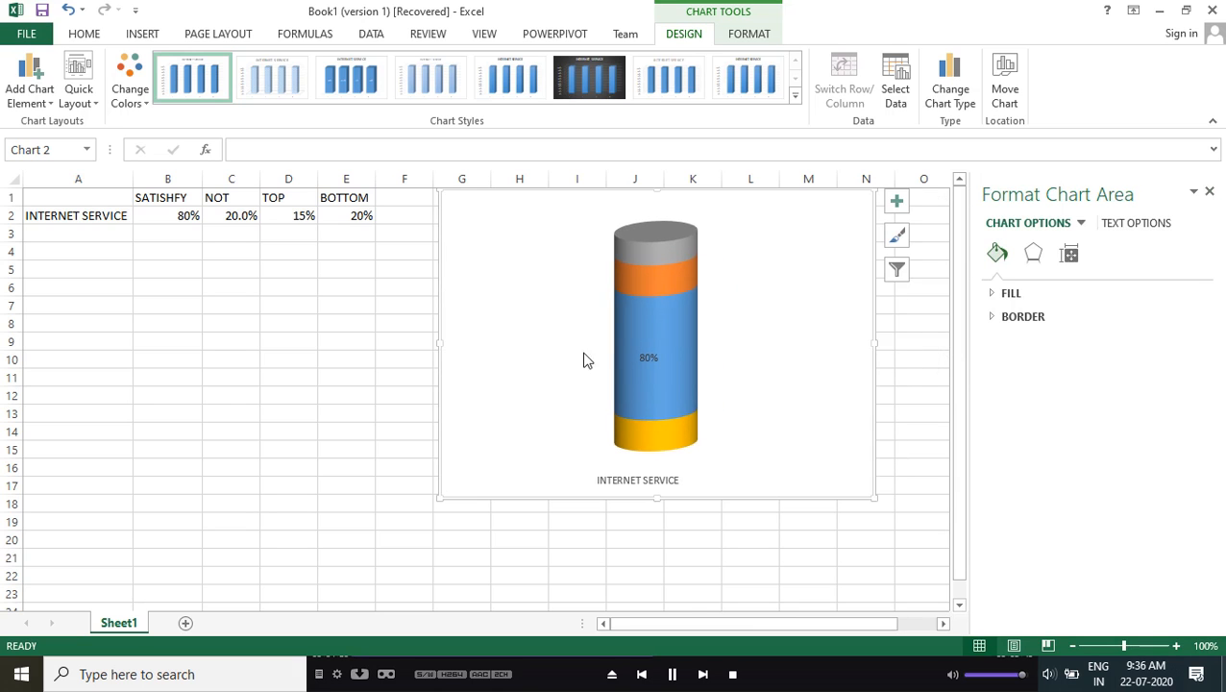
Give the orange segment a solid fill in a custom pink-red colour with 41% transparency
{"action": "left_click", "coordinate": [670, 369]}
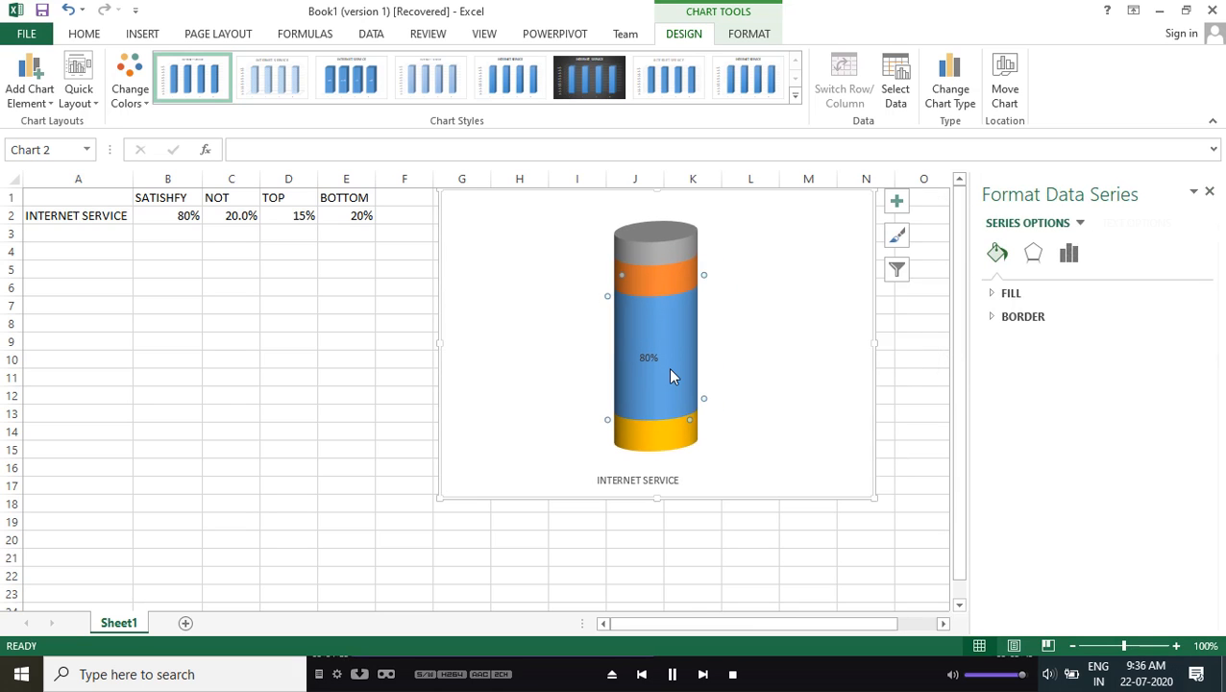
{"action": "left_click", "coordinate": [659, 290]}
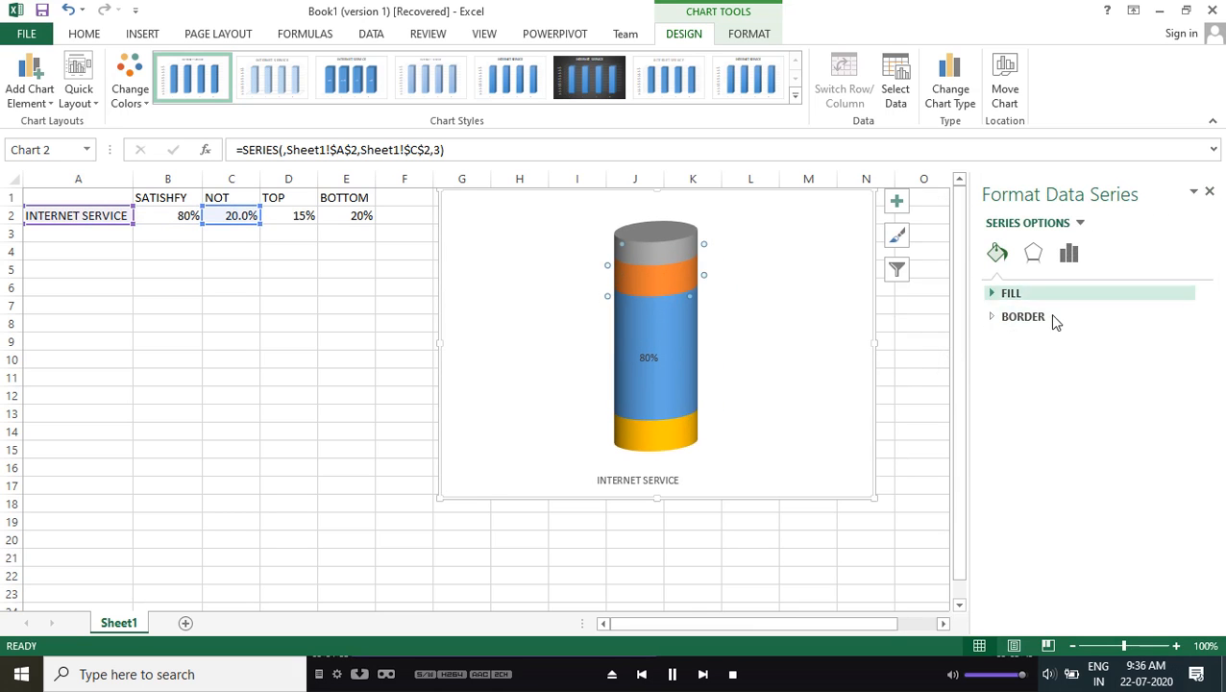
{"action": "left_click", "coordinate": [1018, 297]}
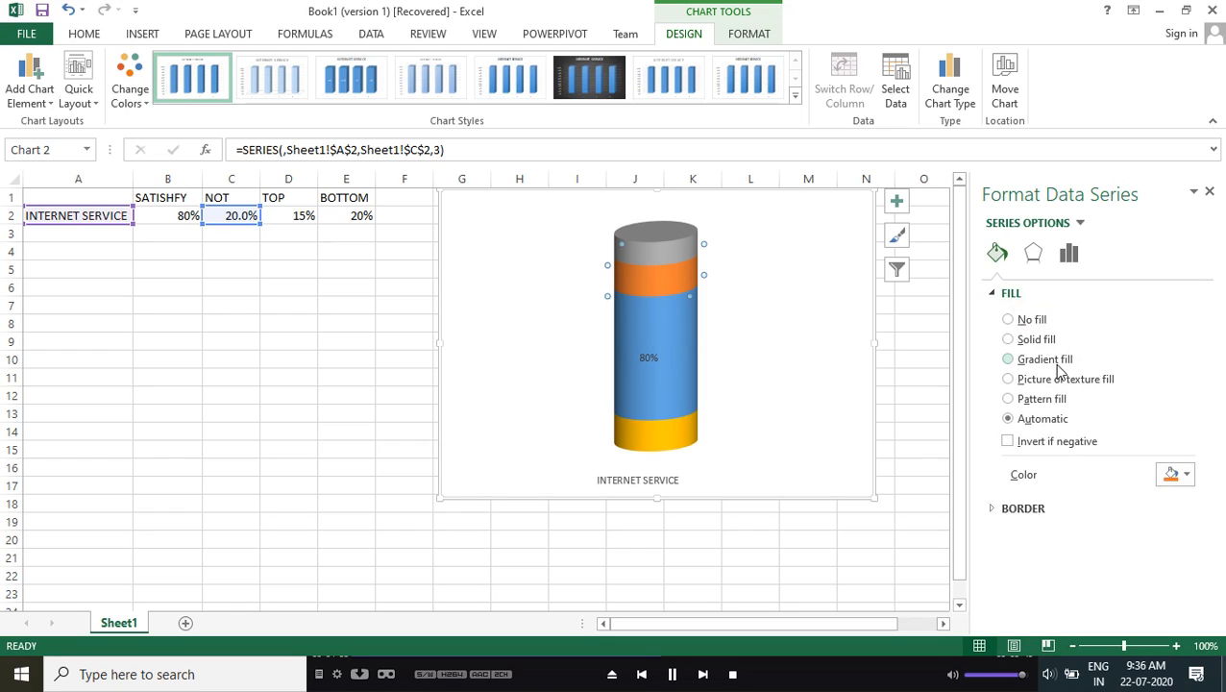
{"action": "left_click", "coordinate": [1039, 342]}
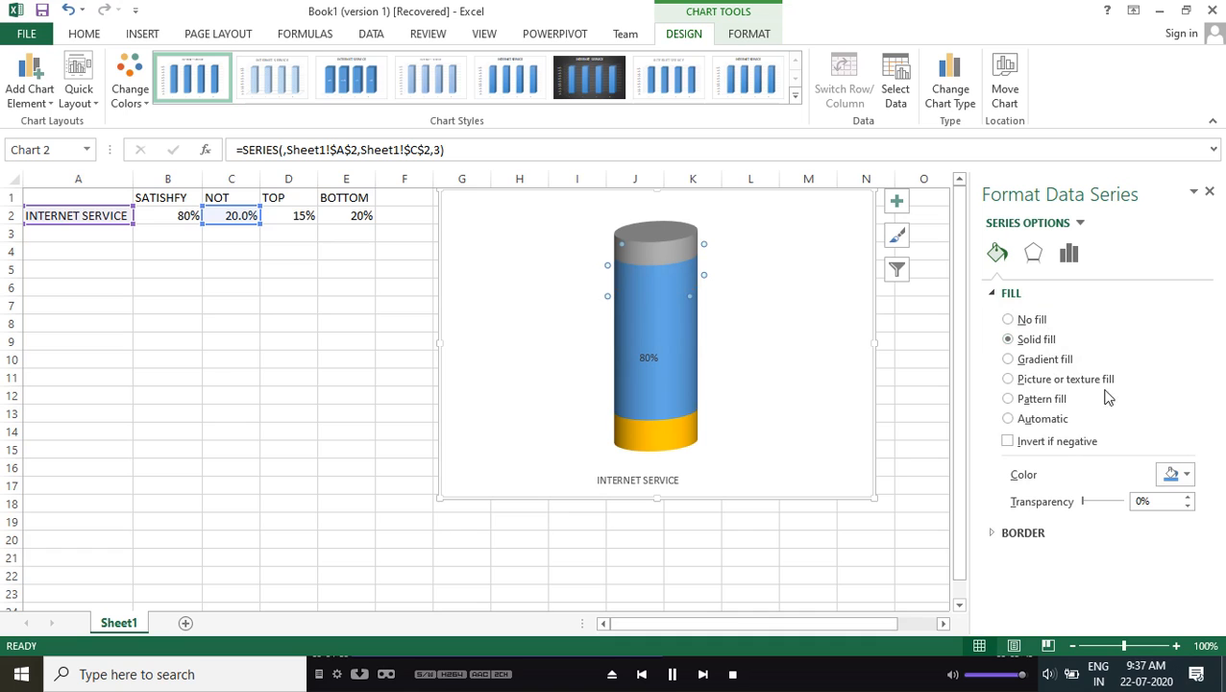
{"action": "left_click", "coordinate": [1185, 475]}
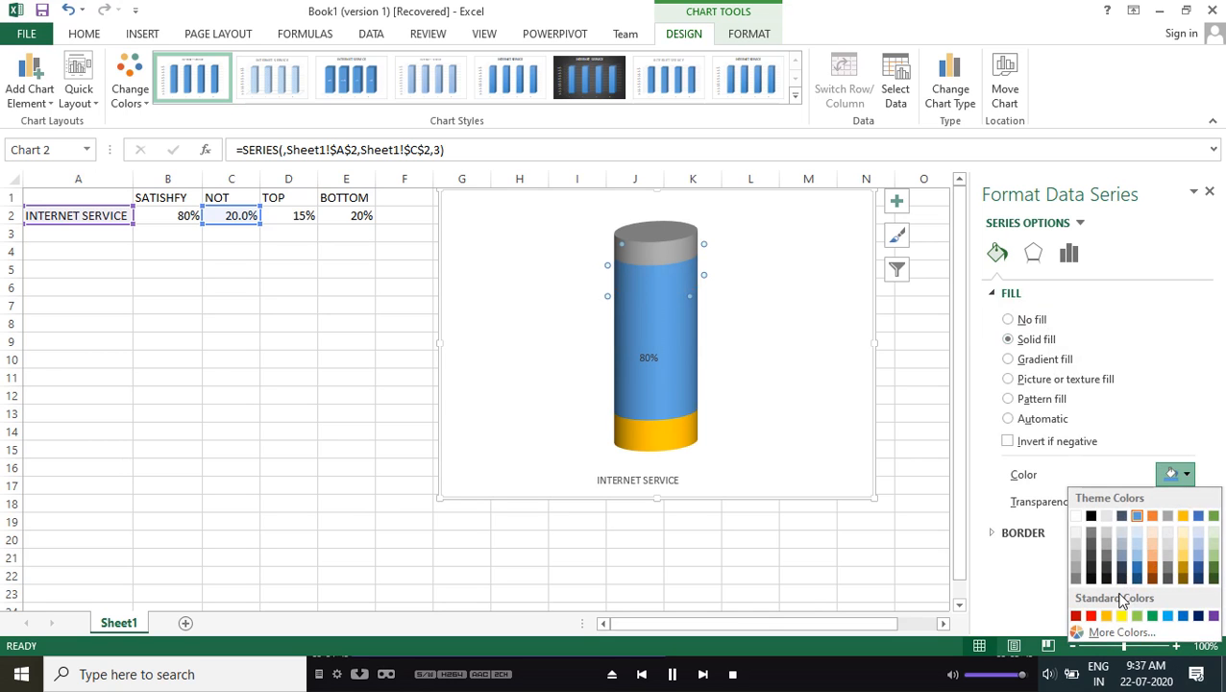
{"action": "left_click", "coordinate": [1121, 632]}
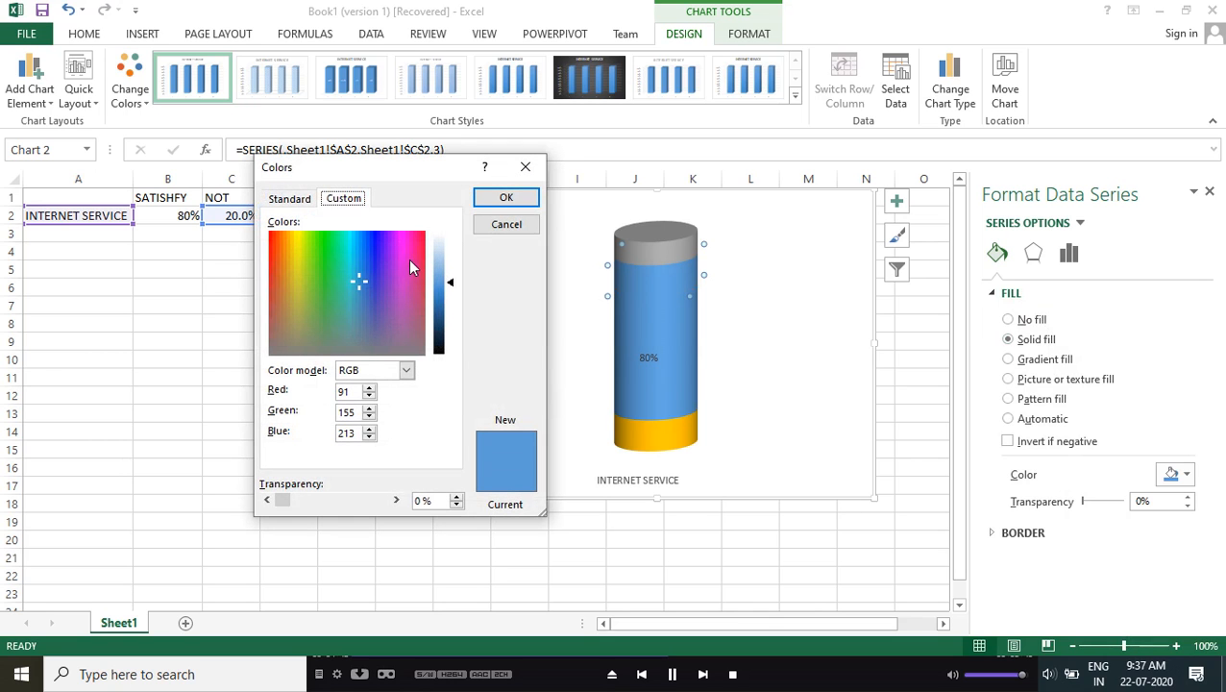
{"action": "left_click_drag", "start_coordinate": [411, 259], "coordinate": [419, 261]}
{"action": "double_click", "coordinate": [439, 279]}
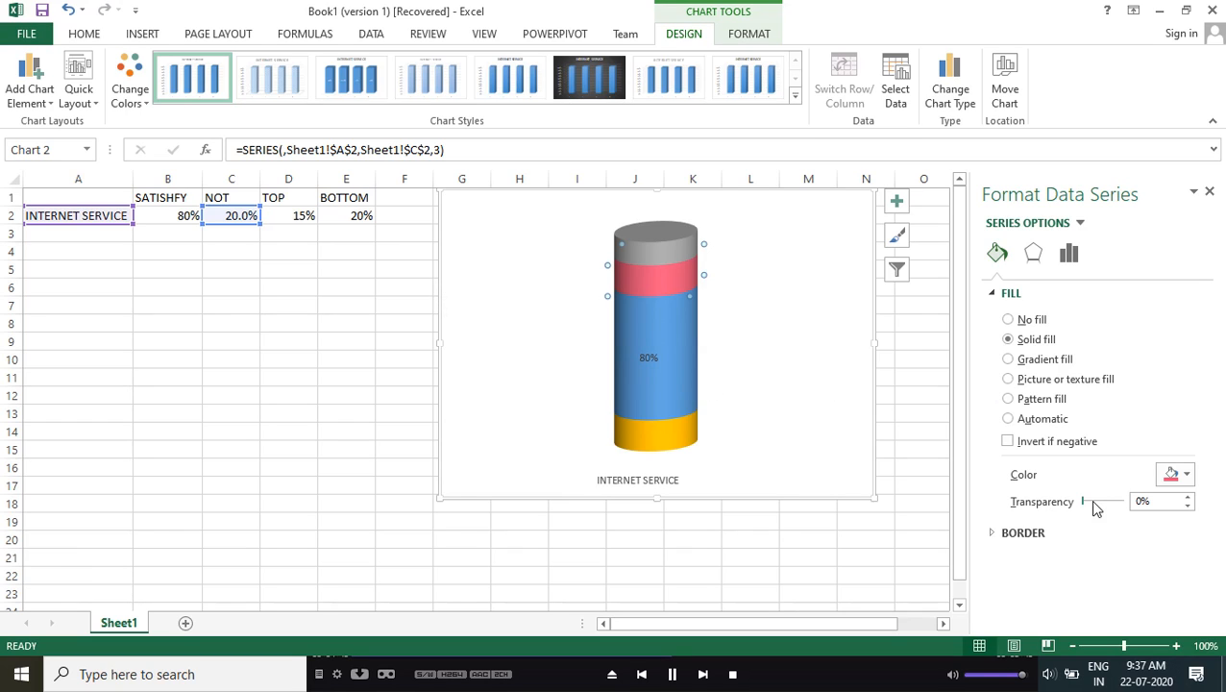
{"action": "left_click_drag", "start_coordinate": [1081, 502], "coordinate": [1091, 501]}
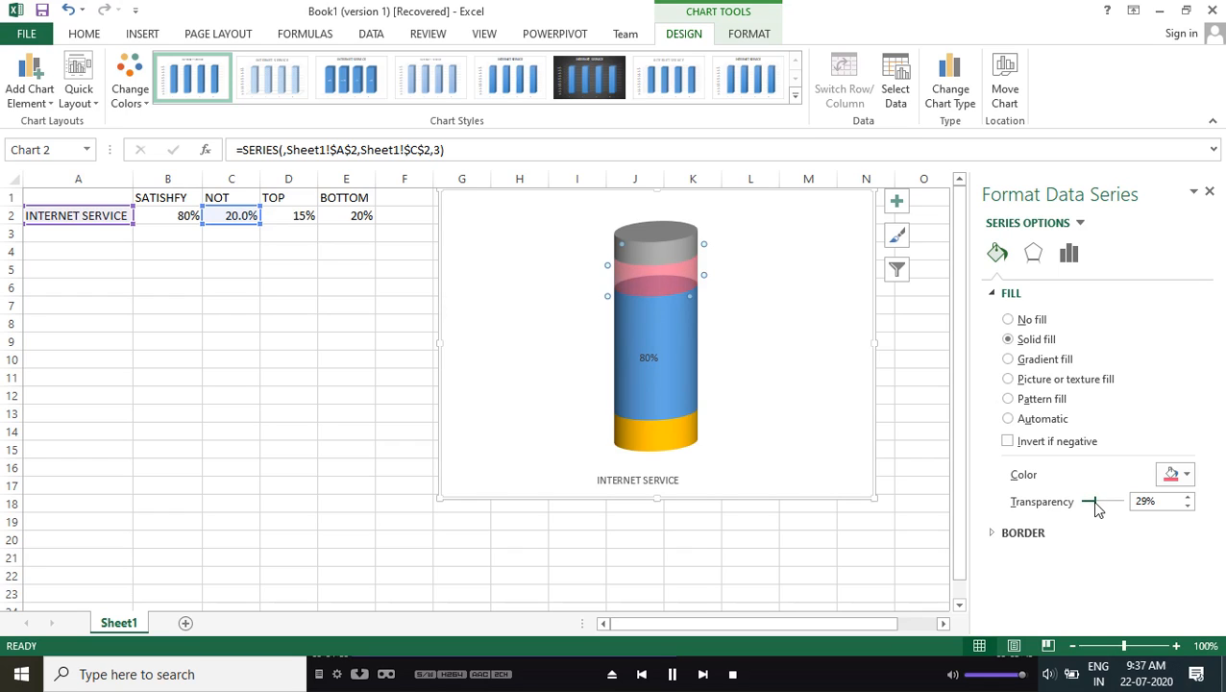
{"action": "left_click_drag", "start_coordinate": [1101, 502], "coordinate": [1102, 503]}
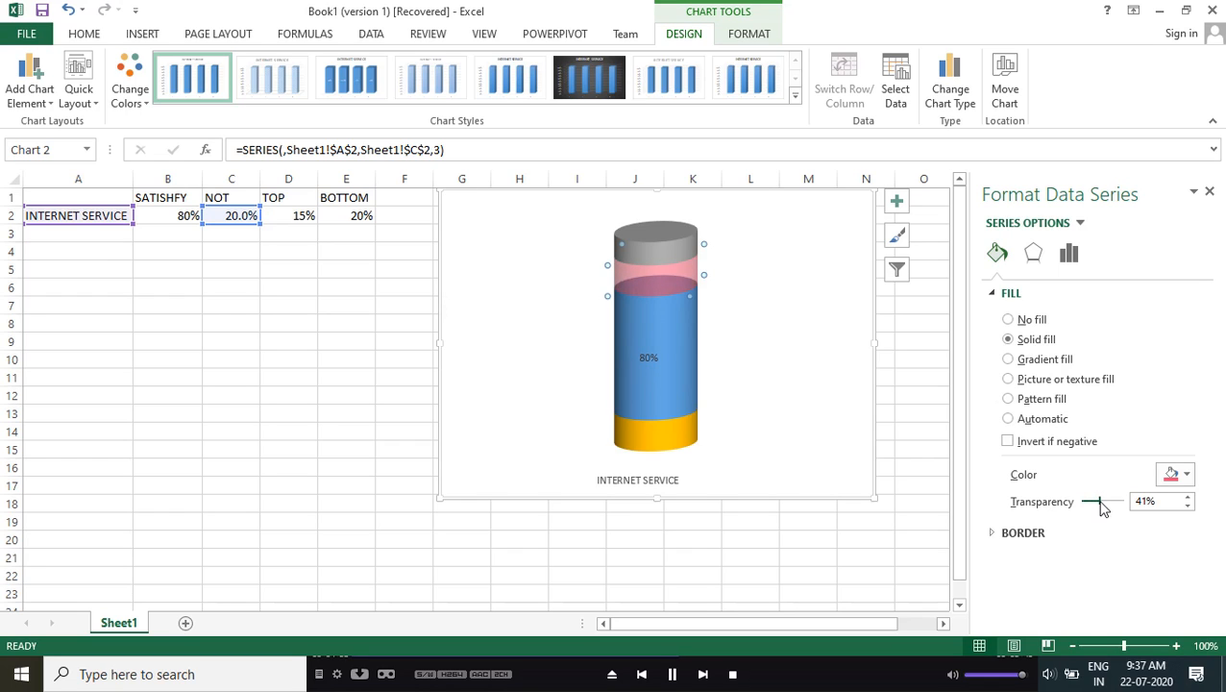
Change the large blue segment to a solid, opaque fill in the same pink-red colour
{"action": "left_click", "coordinate": [686, 386]}
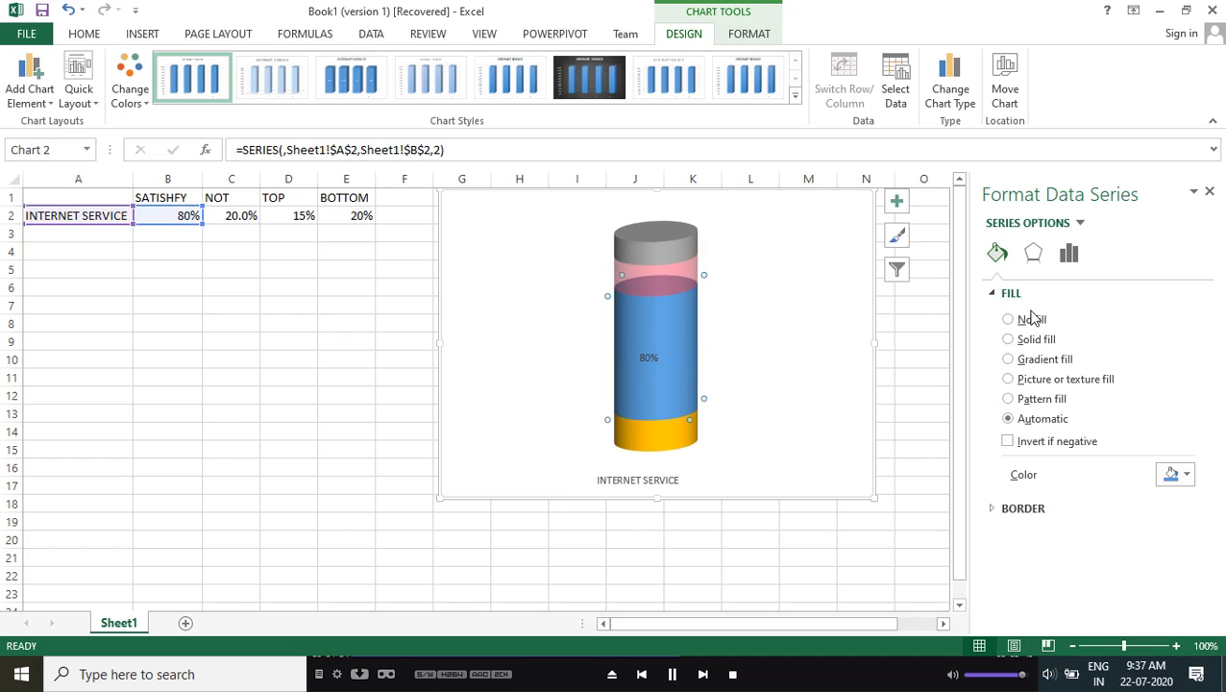
{"action": "left_click", "coordinate": [1036, 339]}
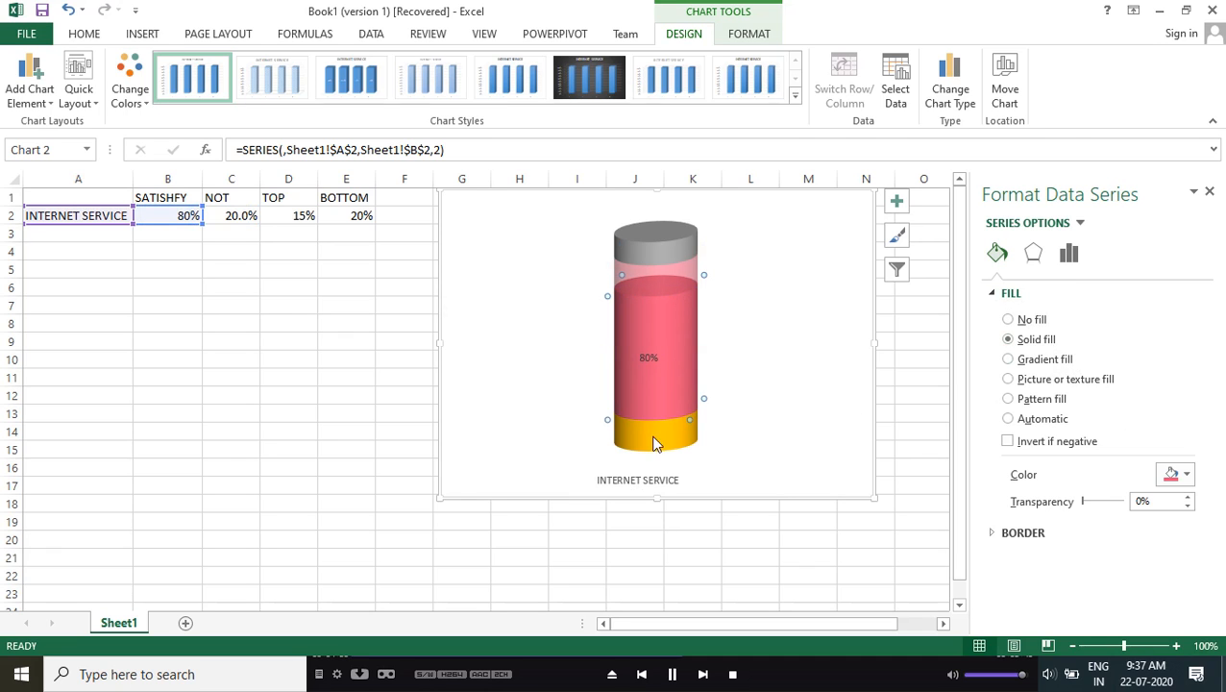
{"action": "left_click", "coordinate": [269, 417]}
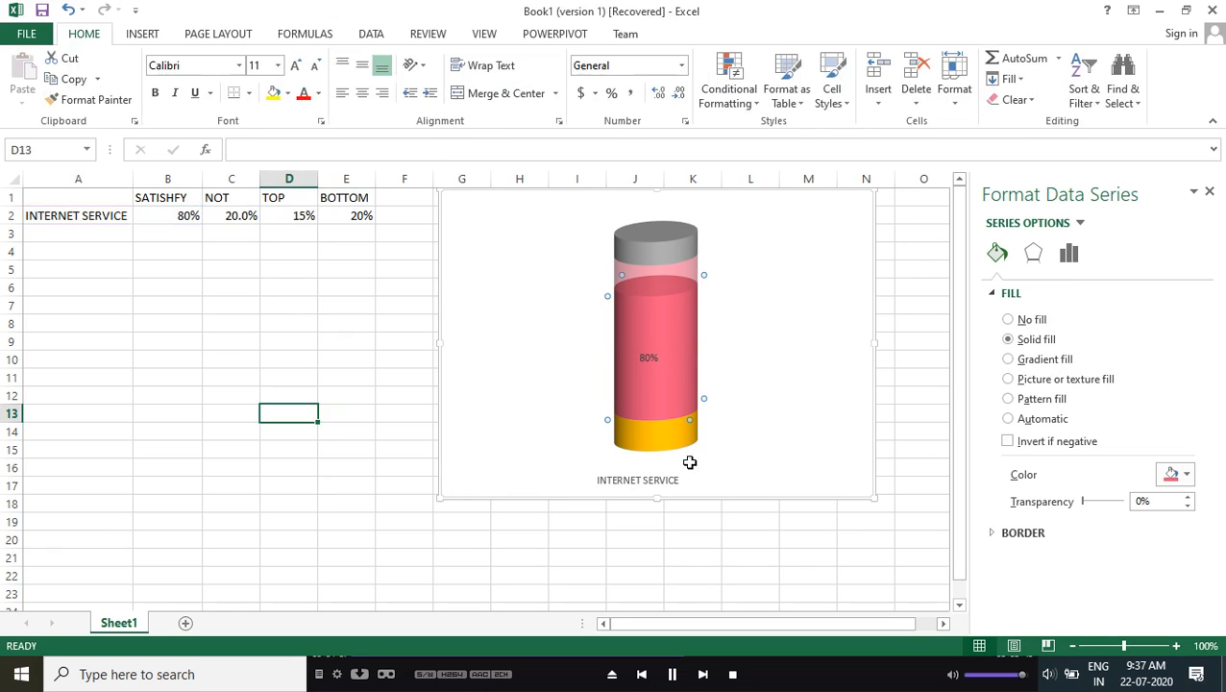
Apply a gradient fill to the grey top segment using the light grey radial preset
{"action": "left_click", "coordinate": [642, 244]}
{"action": "left_click", "coordinate": [1067, 253]}
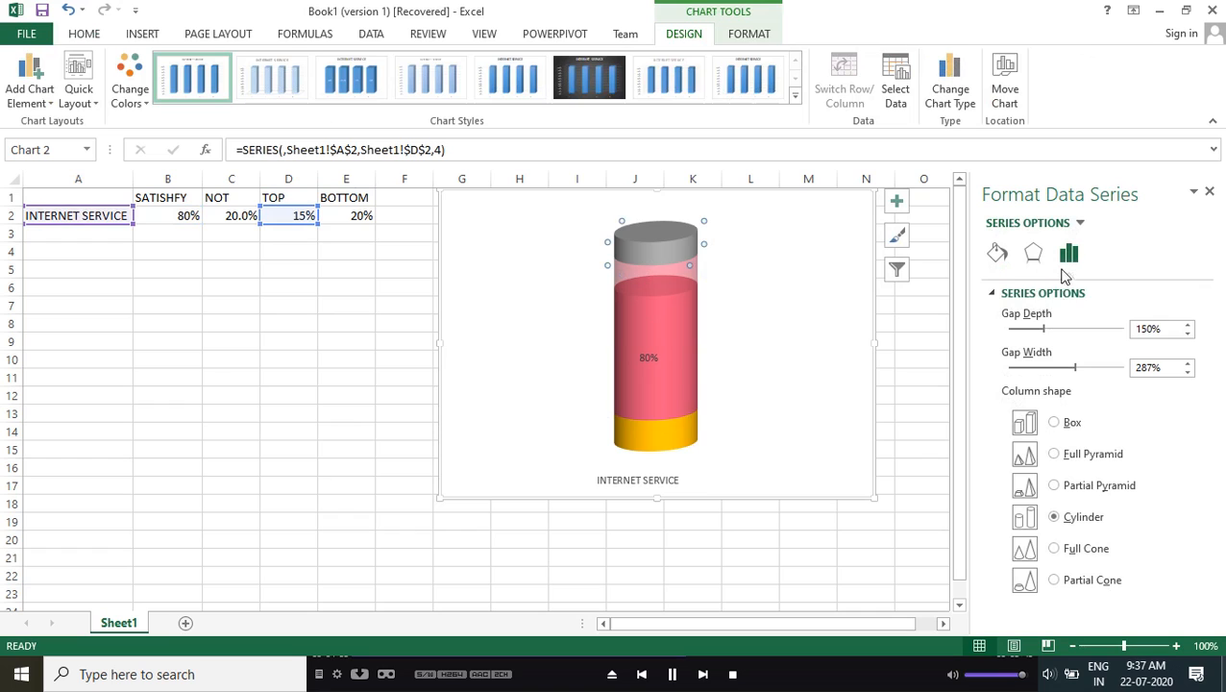
{"action": "left_click", "coordinate": [997, 253]}
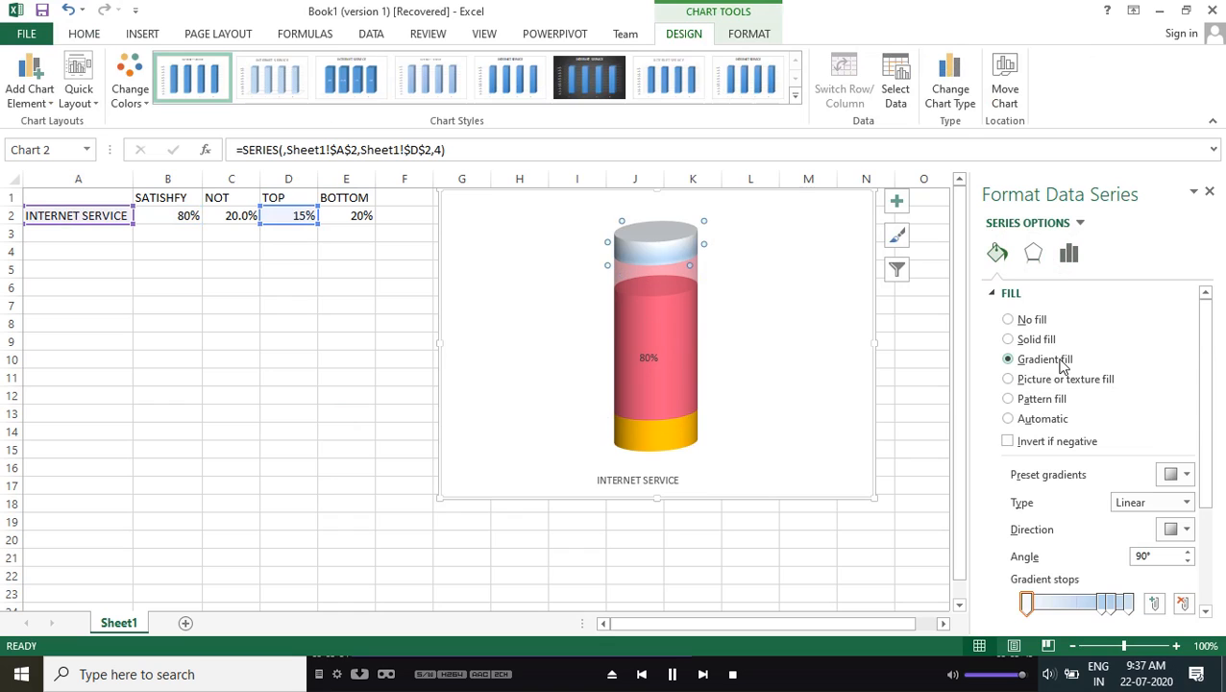
{"action": "left_click", "coordinate": [1186, 475]}
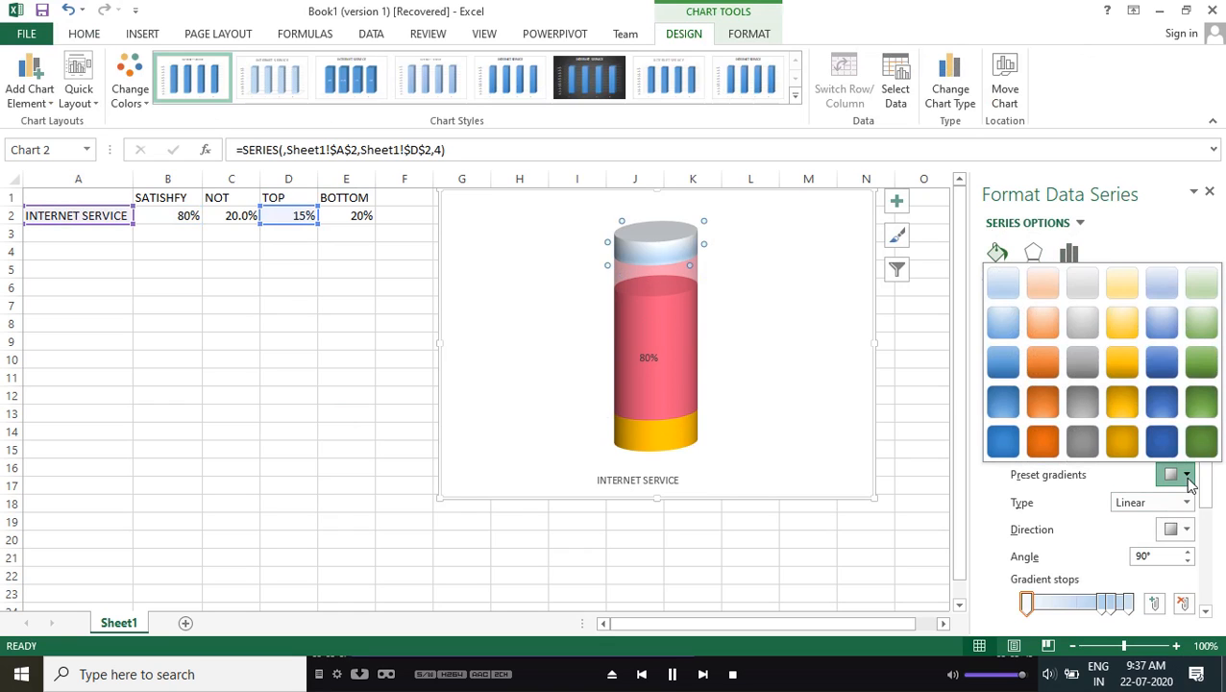
{"action": "left_click", "coordinate": [1076, 330]}
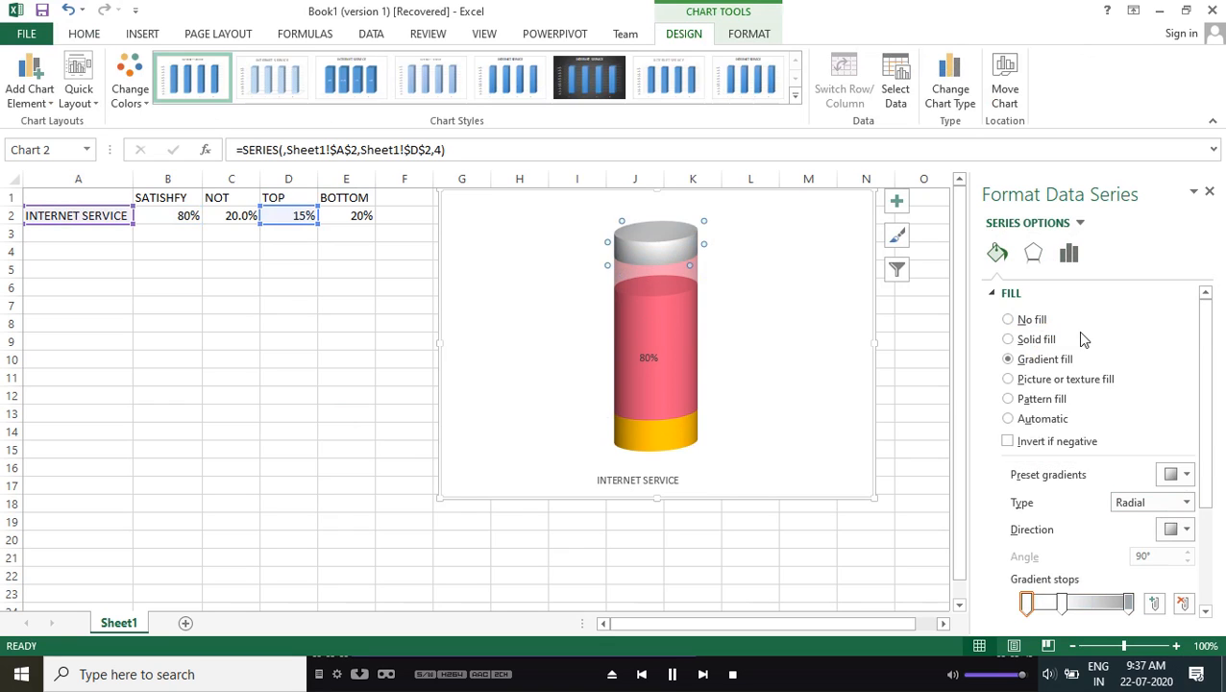
{"action": "left_click", "coordinate": [349, 398]}
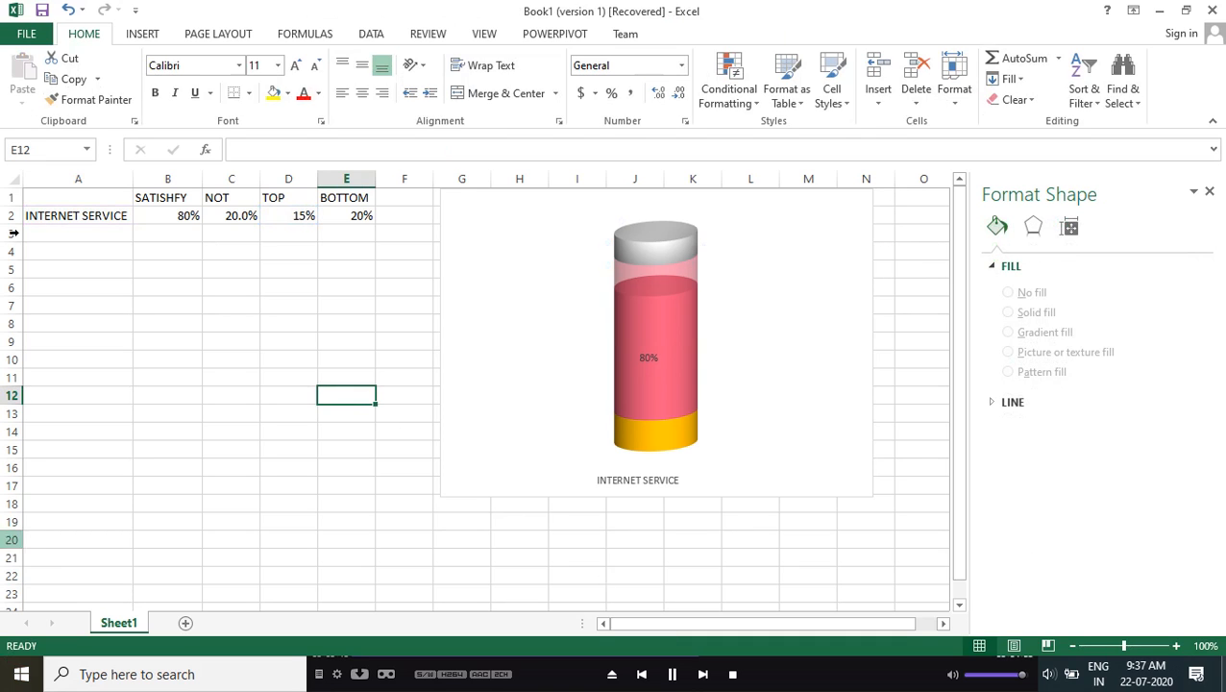
Make the 80% data label bold and colour its text yellow
{"action": "left_click", "coordinate": [652, 363]}
{"action": "left_click", "coordinate": [91, 37]}
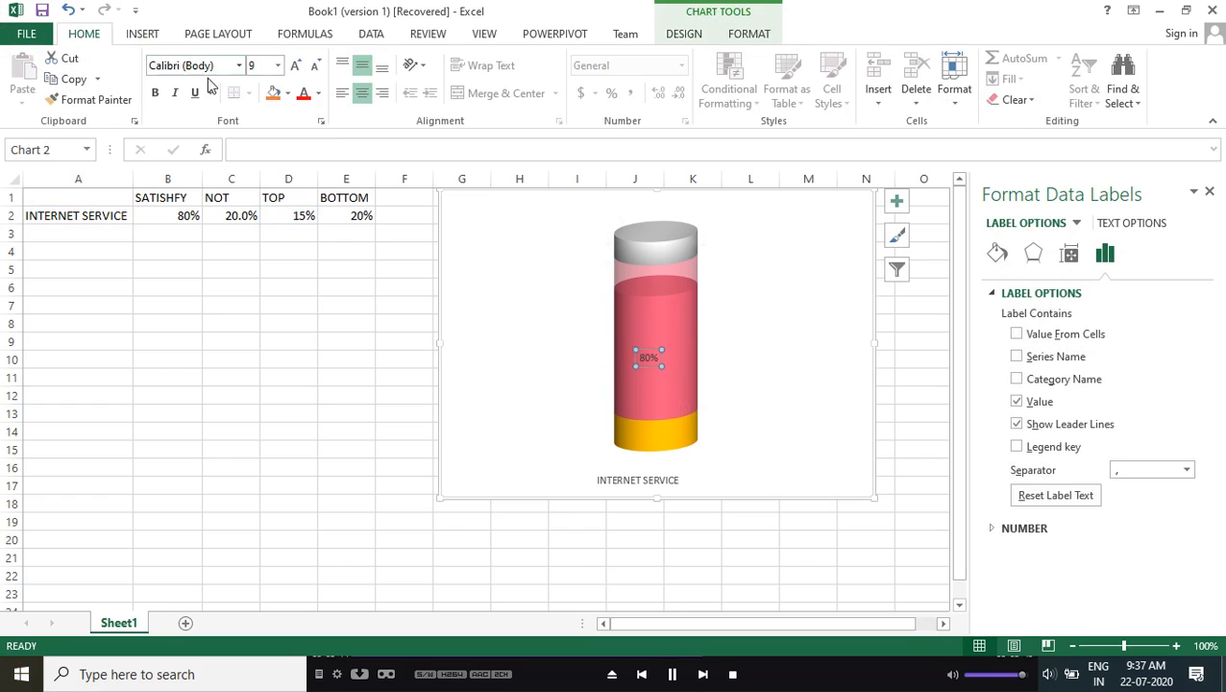
{"action": "left_click", "coordinate": [320, 94]}
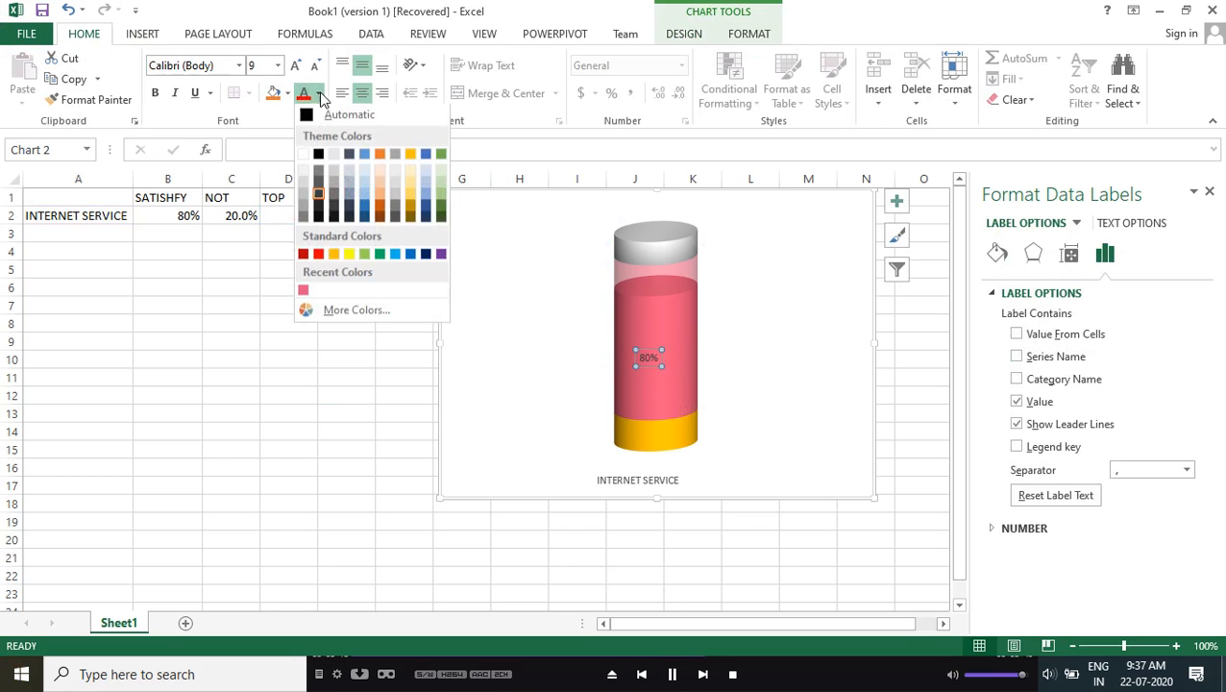
{"action": "left_click", "coordinate": [352, 256]}
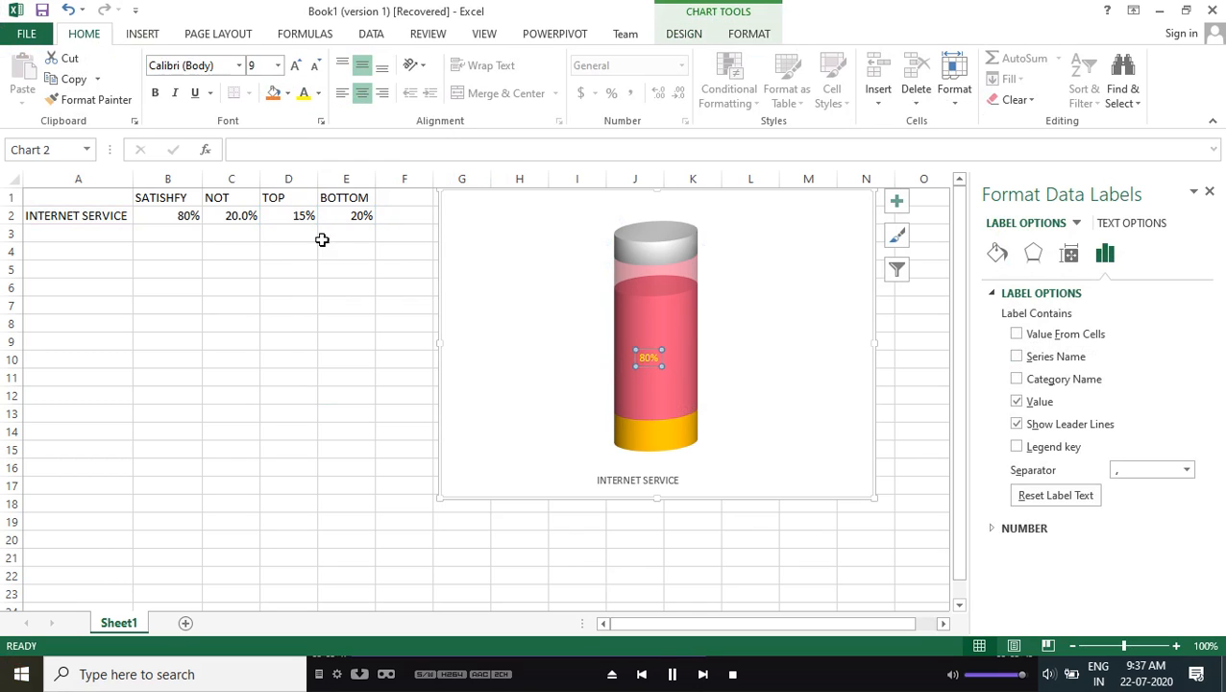
{"action": "left_click", "coordinate": [155, 92]}
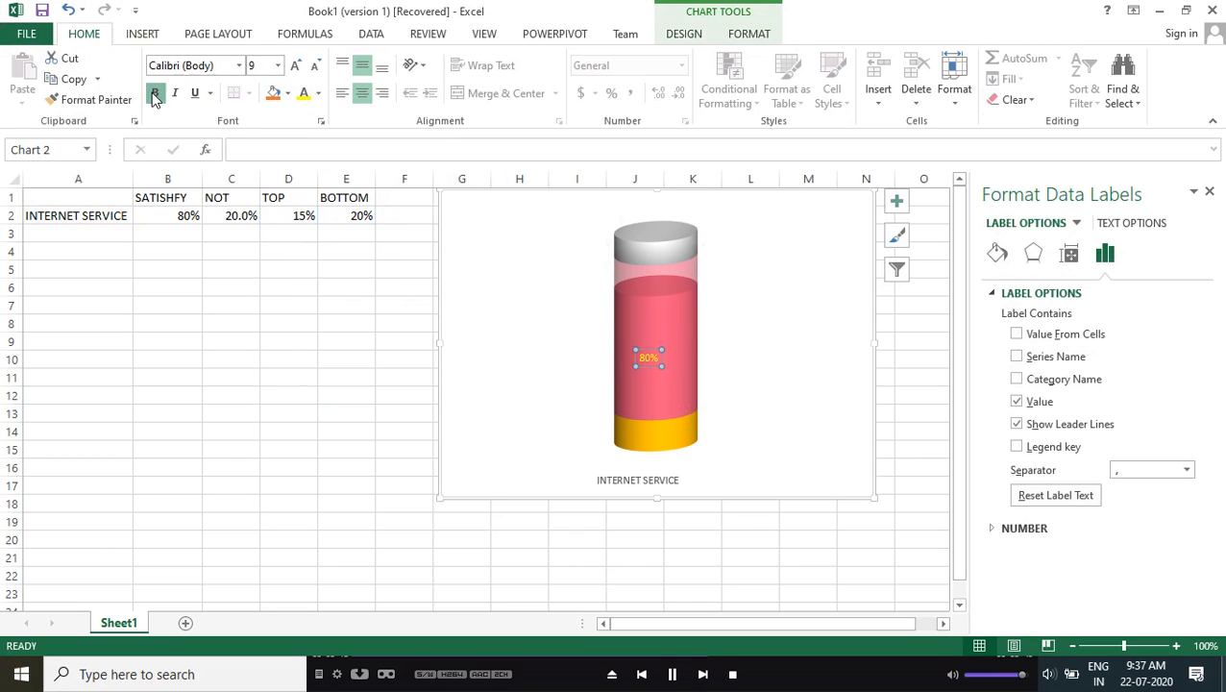
Enlarge the 80% data label's font by six size increments and nudge the label within its segment
{"action": "left_click", "coordinate": [294, 66]}
{"action": "left_click", "coordinate": [294, 66]}
{"action": "left_click", "coordinate": [294, 65]}
{"action": "left_click", "coordinate": [294, 65]}
{"action": "left_click", "coordinate": [294, 65]}
{"action": "left_click", "coordinate": [294, 66]}
{"action": "left_click_drag", "start_coordinate": [666, 382], "coordinate": [677, 381]}
{"action": "left_click", "coordinate": [301, 378]}
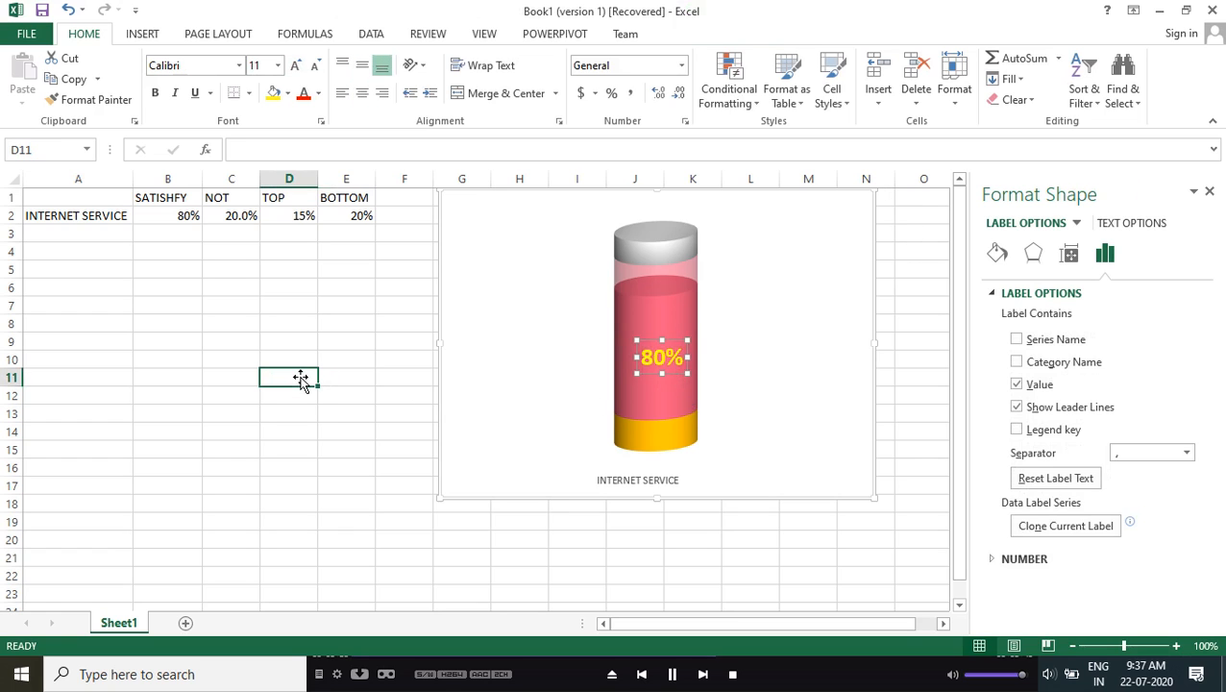
Delete the INTERNET SERVICE category axis label from beneath the cylinder
{"action": "left_click", "coordinate": [606, 480]}
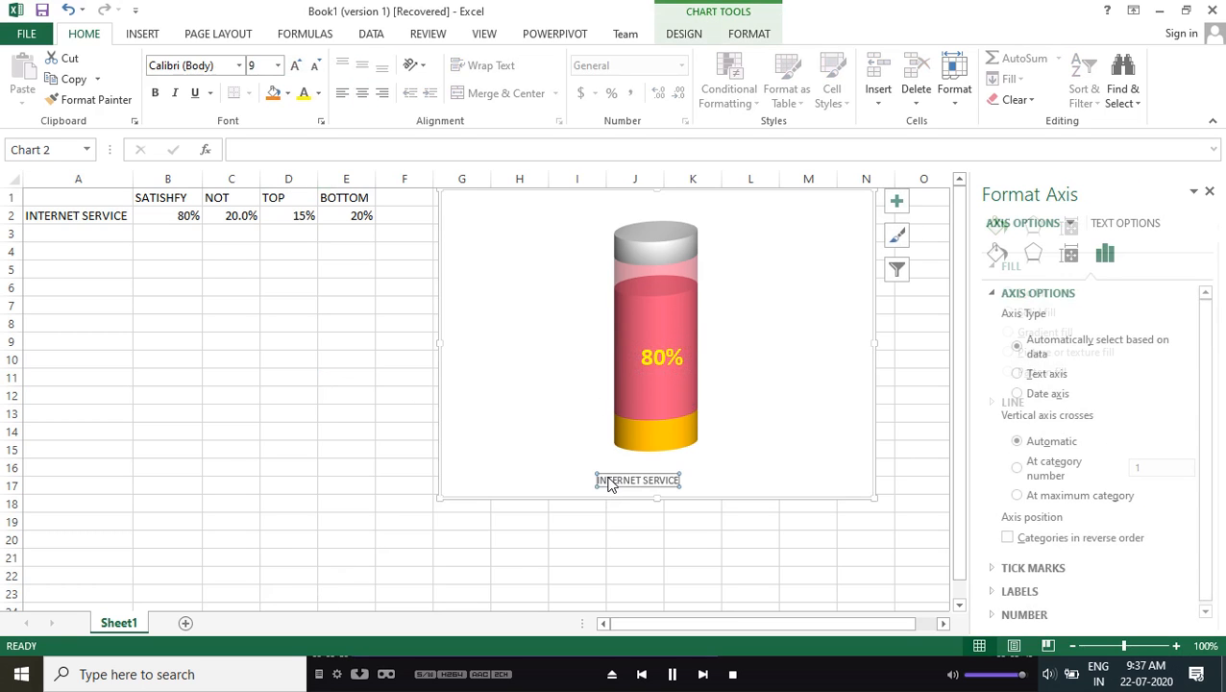
{"action": "key", "text": "Delete"}
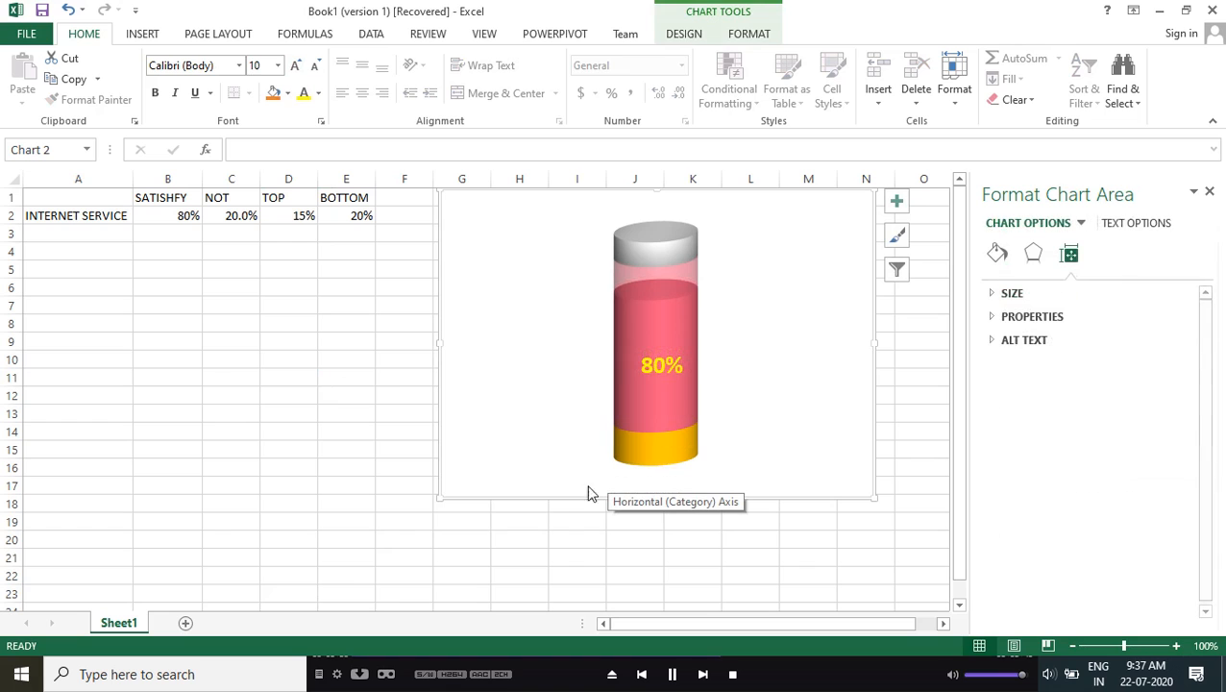
{"action": "left_click", "coordinate": [371, 454]}
Remove the chart area's background fill and outline so that only the cylinder remains
{"action": "left_click", "coordinate": [506, 480]}
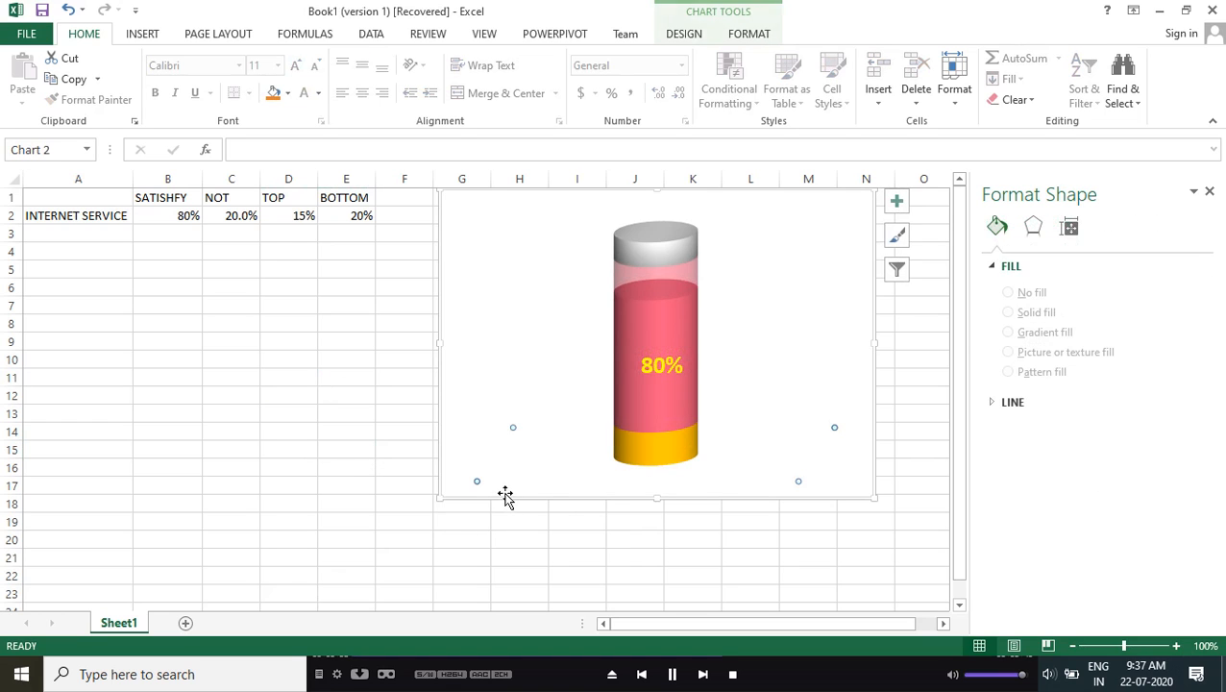
{"action": "left_click", "coordinate": [506, 499]}
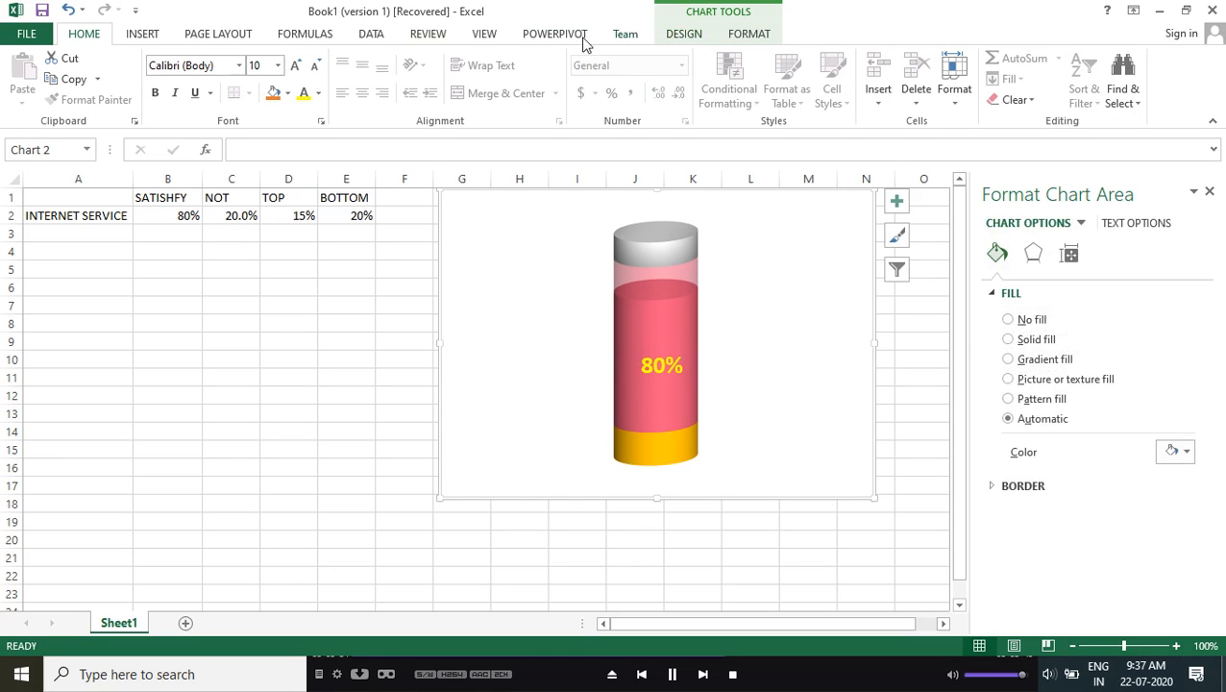
{"action": "left_click", "coordinate": [742, 39]}
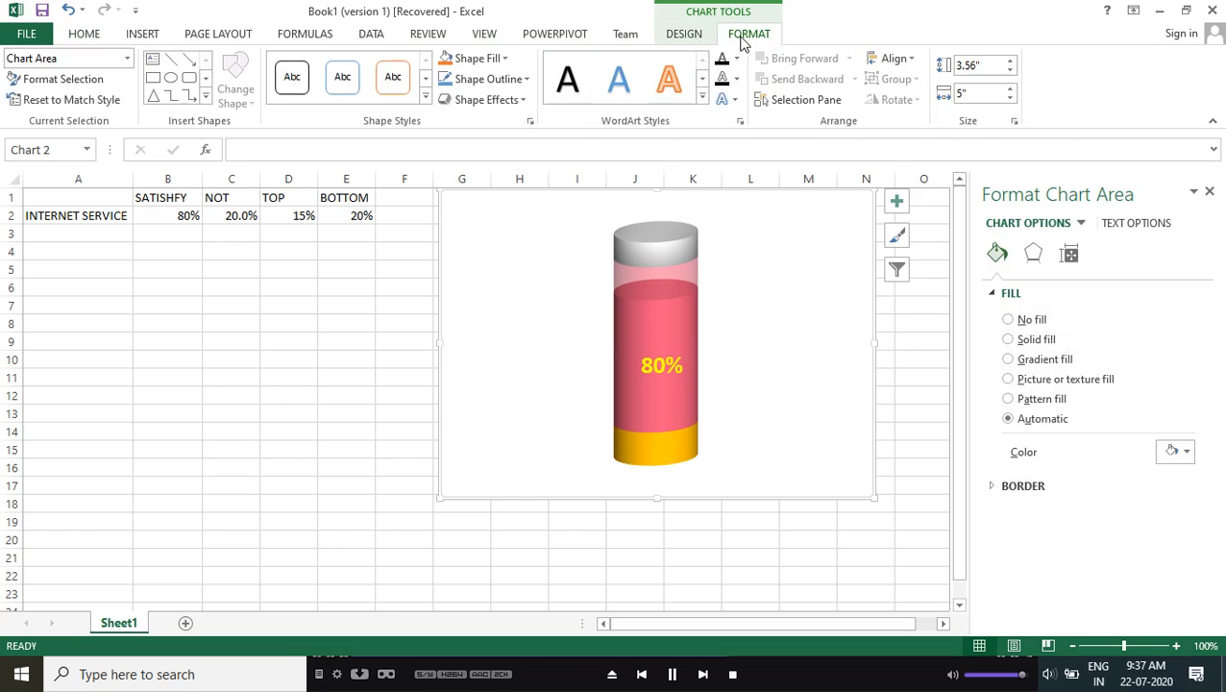
{"action": "left_click", "coordinate": [504, 60]}
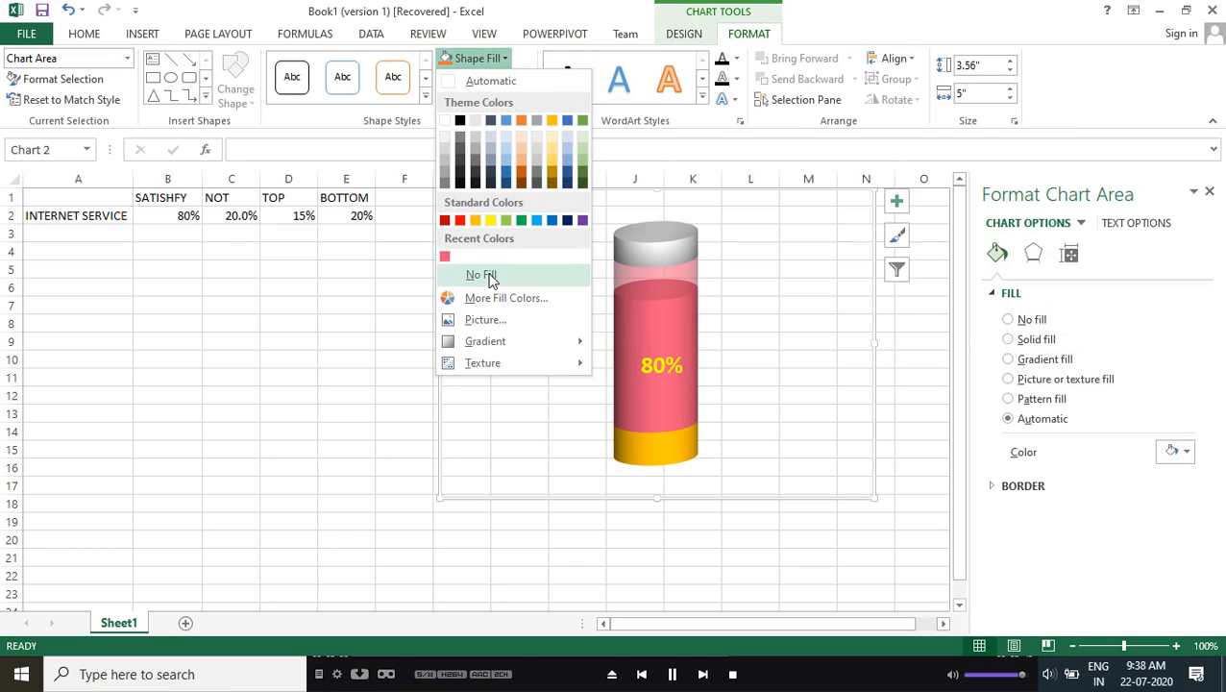
{"action": "left_click", "coordinate": [477, 274]}
{"action": "left_click", "coordinate": [490, 79]}
{"action": "left_click", "coordinate": [493, 298]}
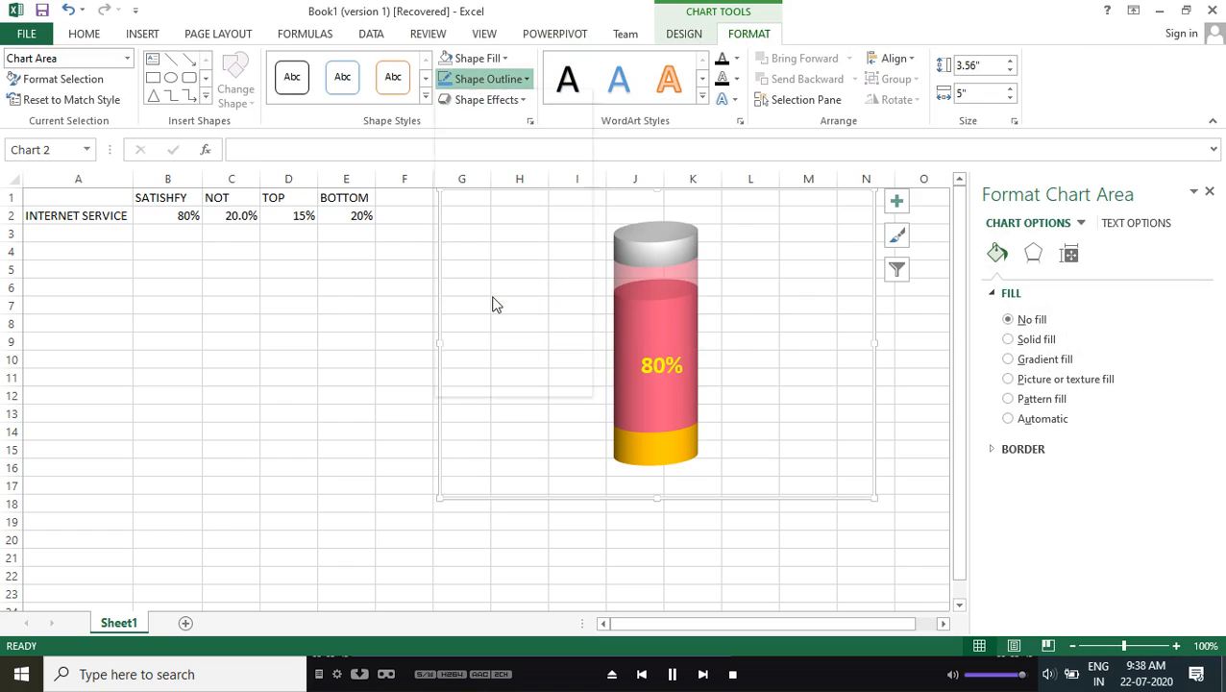
{"action": "left_click", "coordinate": [272, 346]}
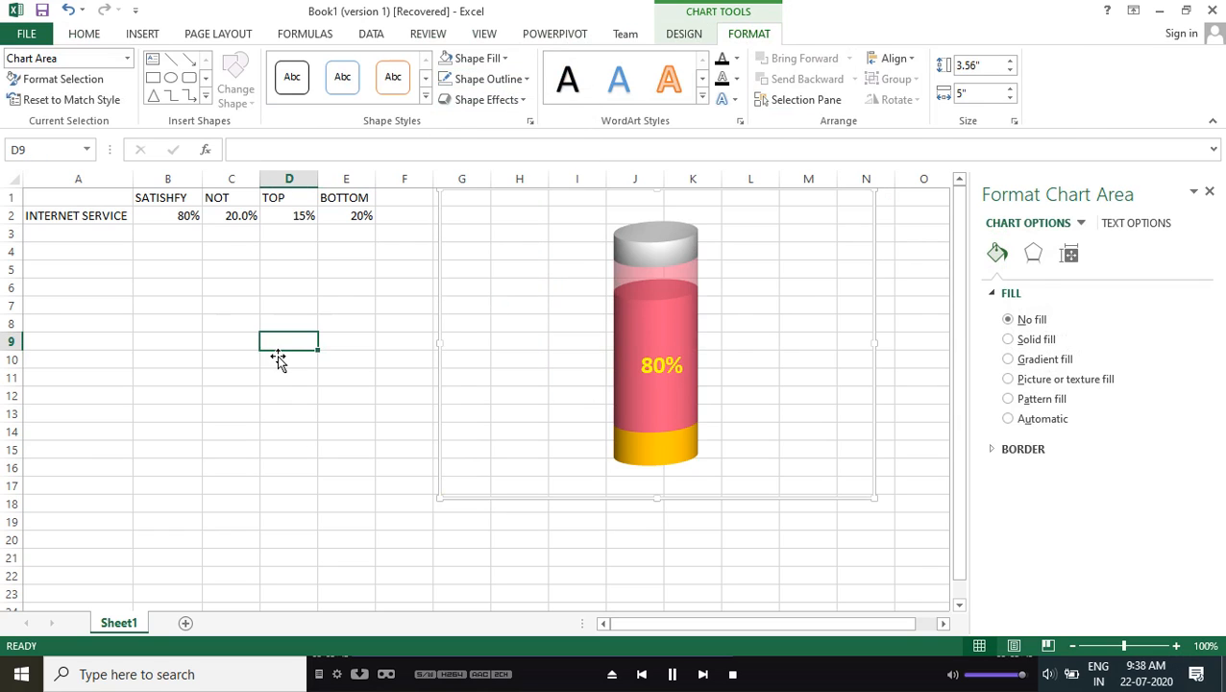
Hide the worksheet's gridlines
{"action": "left_click", "coordinate": [486, 37]}
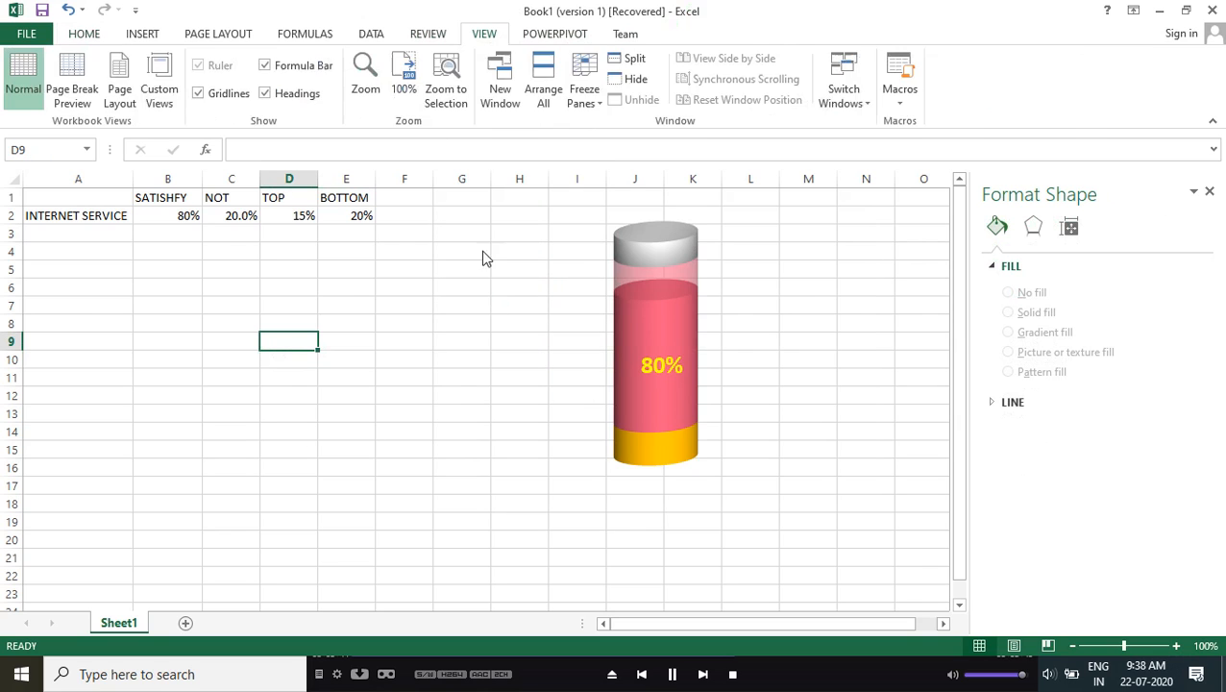
{"action": "left_click", "coordinate": [230, 97]}
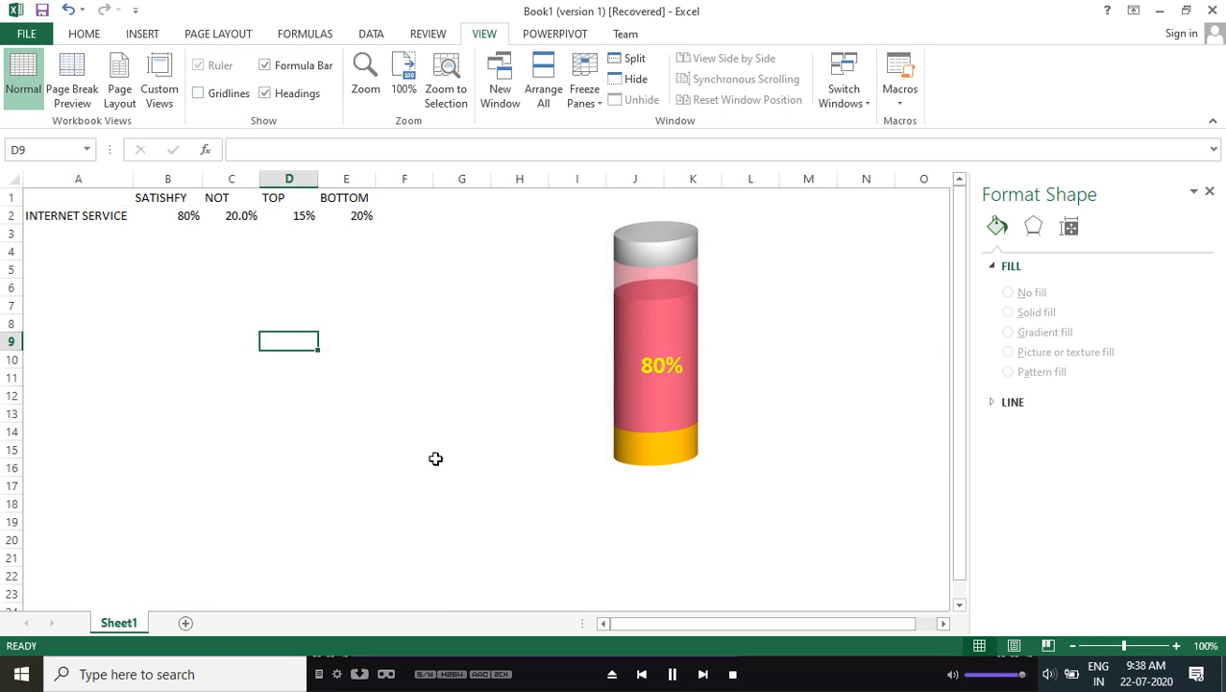
{"action": "left_click", "coordinate": [339, 487]}
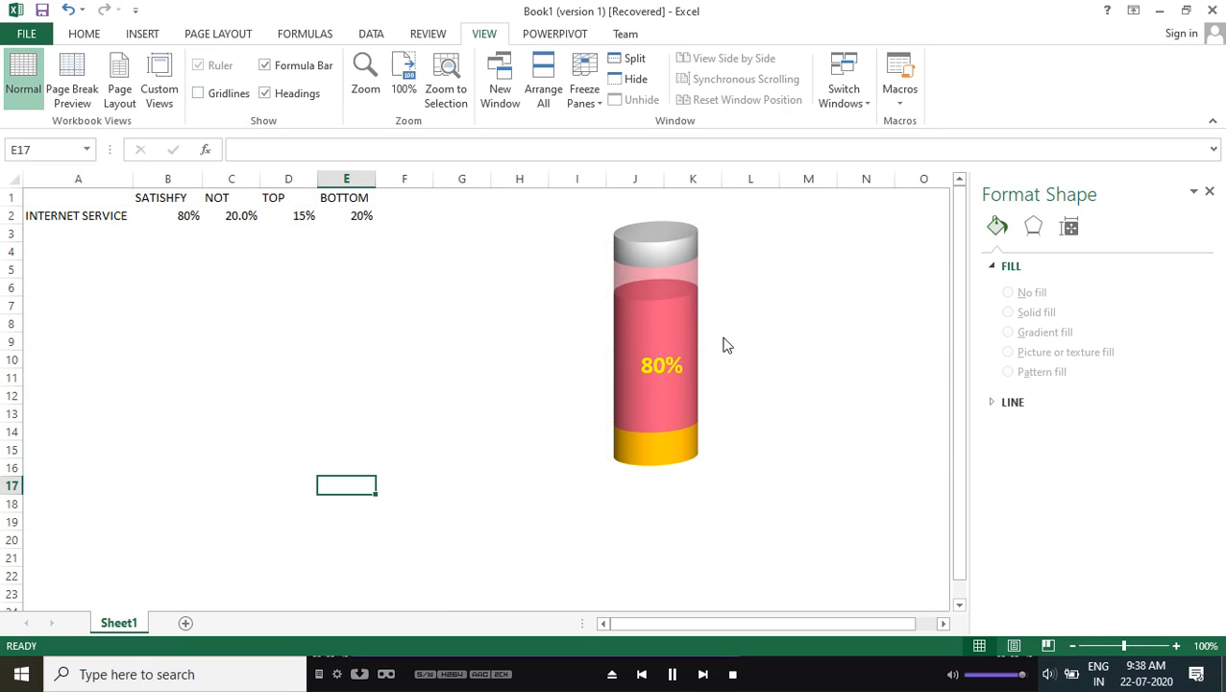
Set the INTERNET SERVICE satisfaction percentage in cell B2 to 40% to test the cylinder chart
{"action": "left_click", "coordinate": [173, 217]}
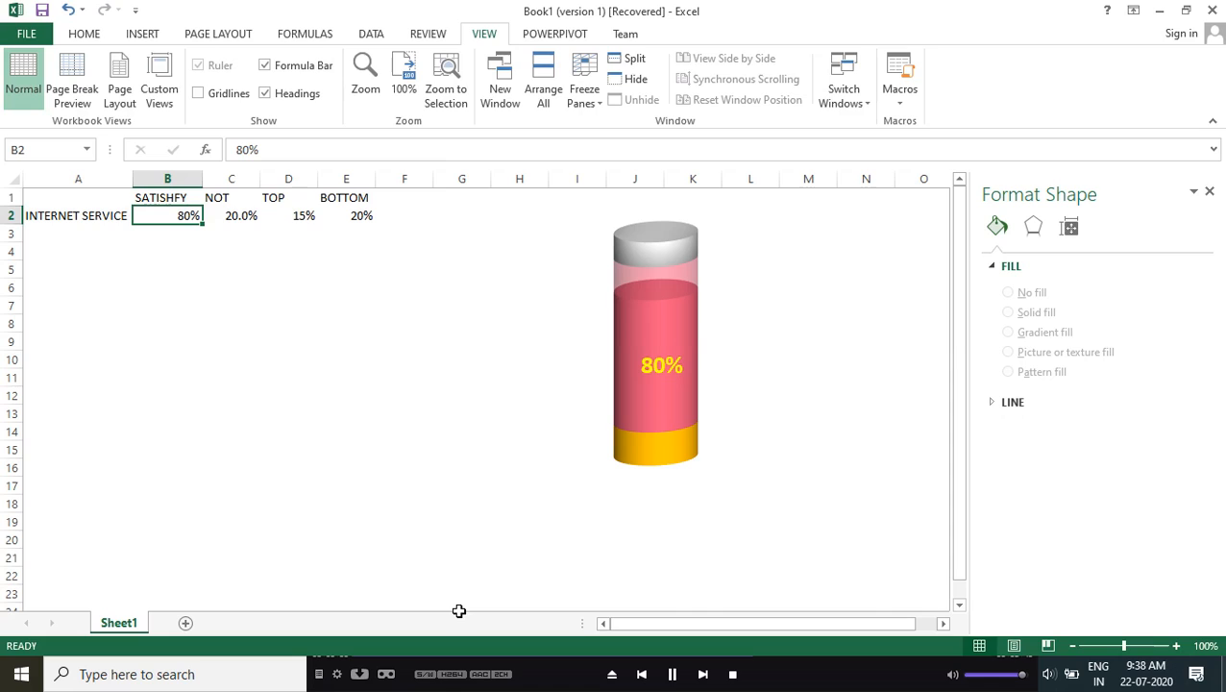
{"action": "type", "text": "40"}
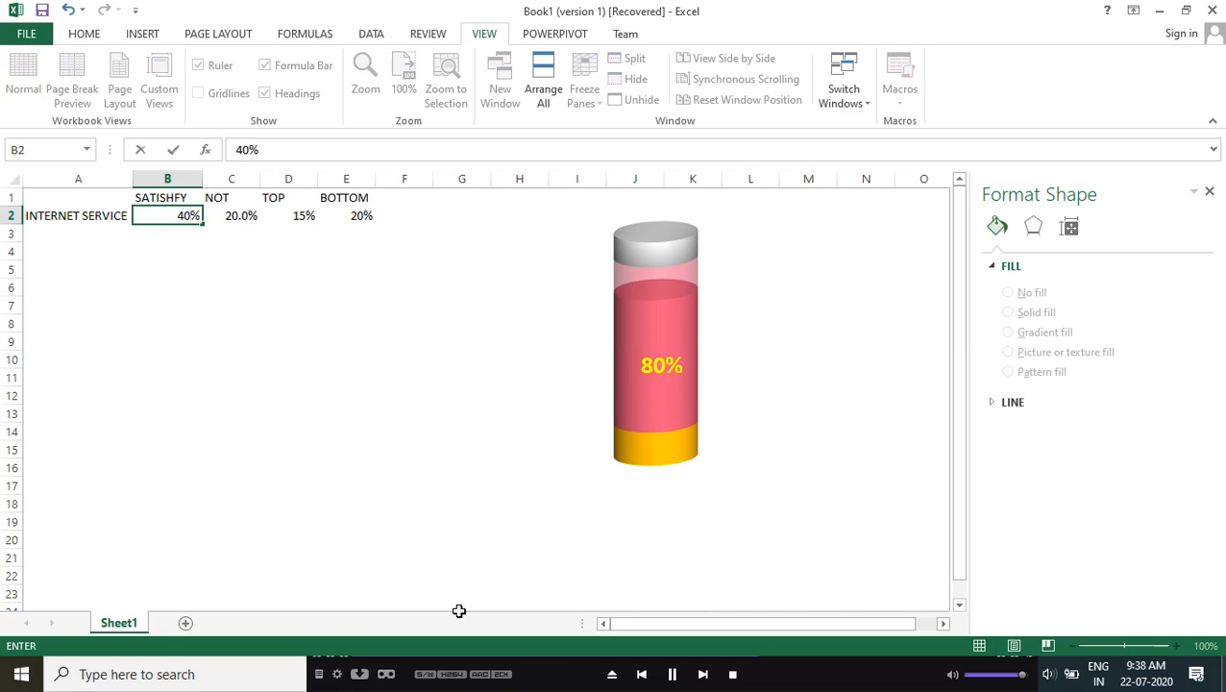
{"action": "key", "text": "Return"}
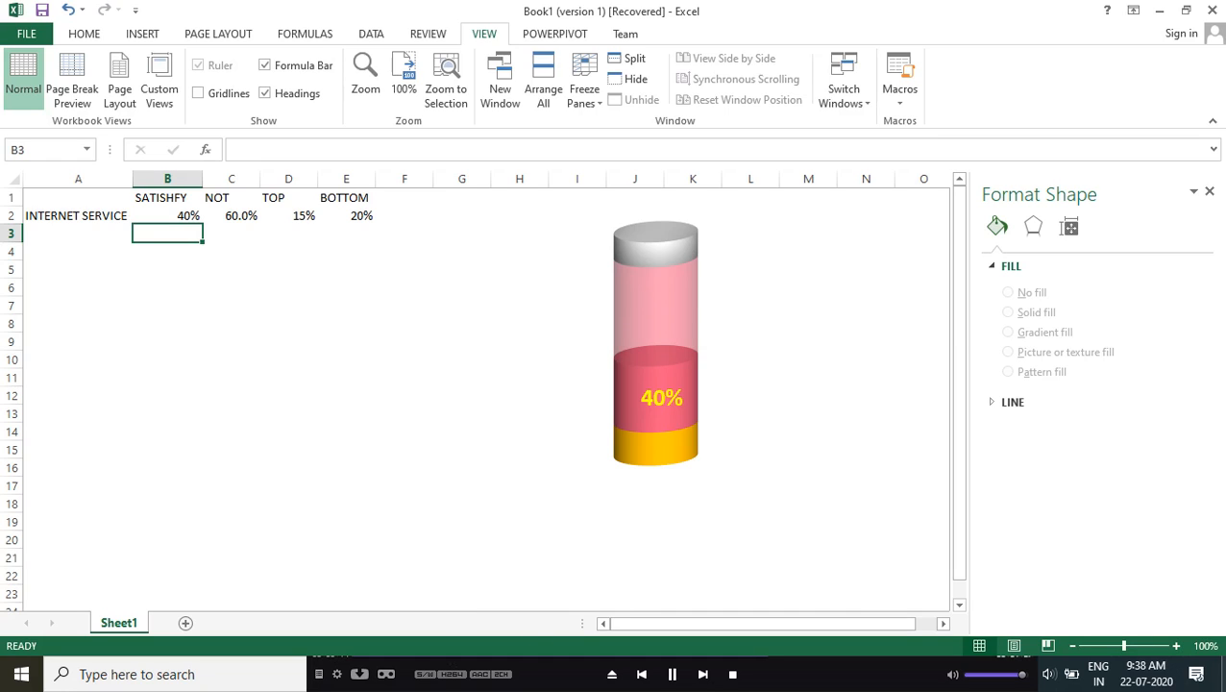
Test the cylinder chart with a higher satisfaction value by setting cell B2 to 95%
{"action": "left_click", "coordinate": [179, 221]}
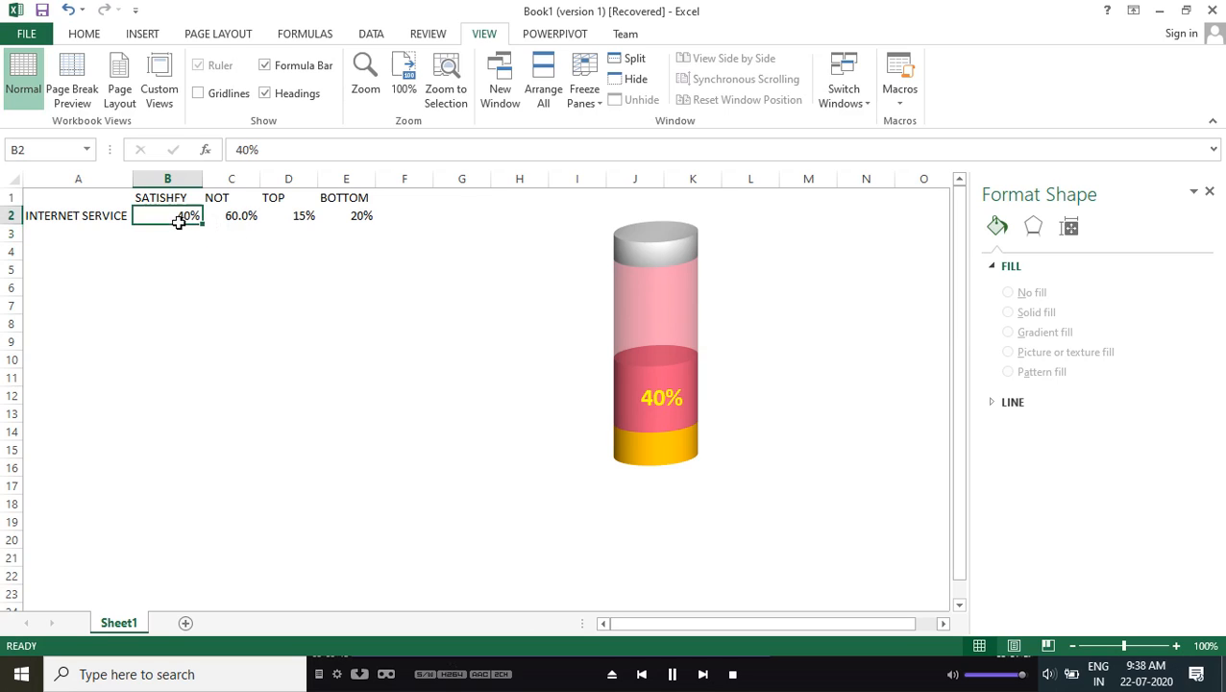
{"action": "type", "text": "95"}
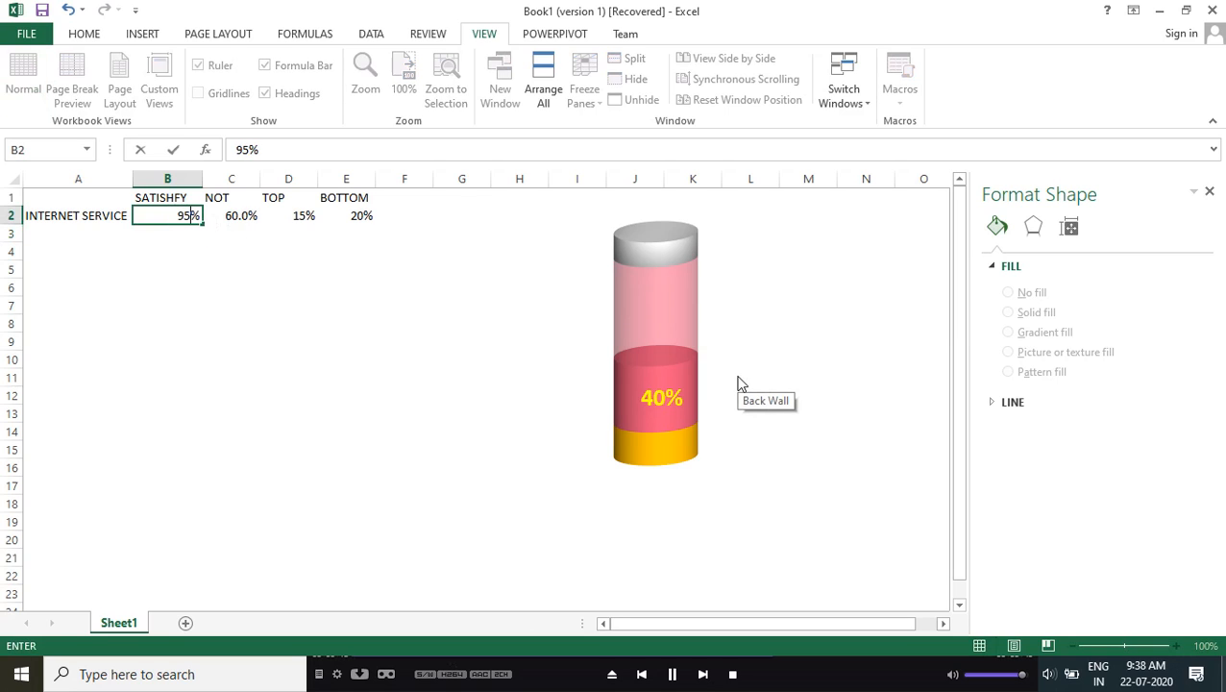
{"action": "key", "text": "Return"}
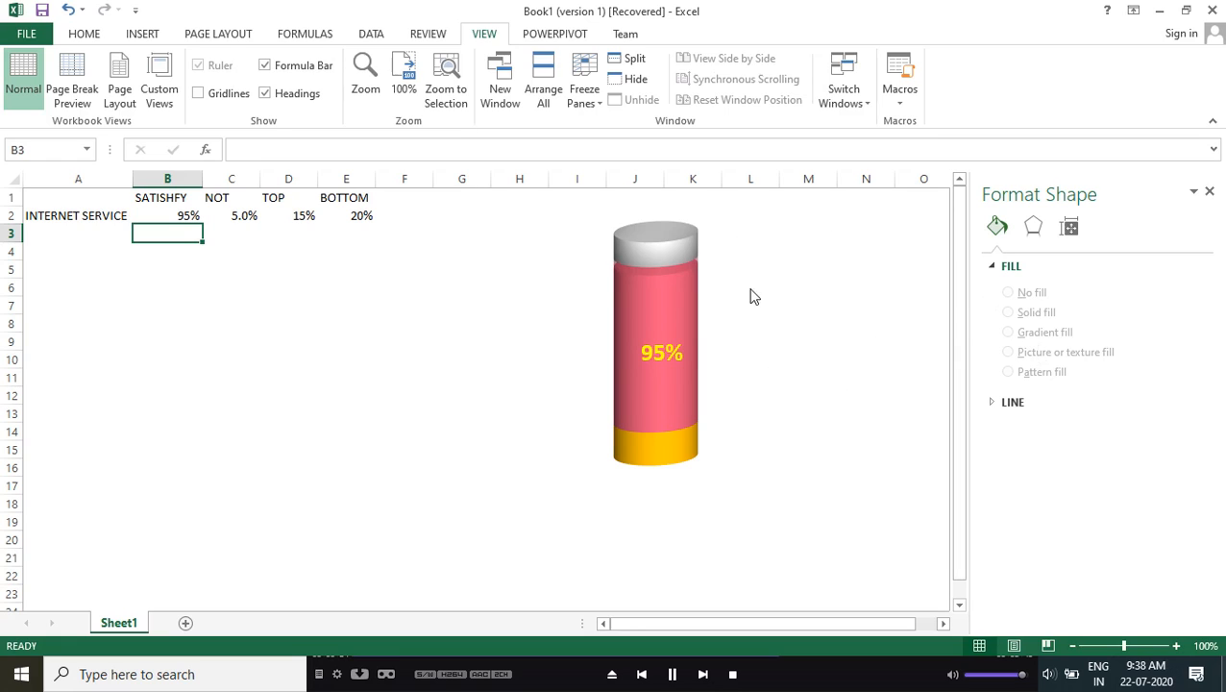
Change the satisfaction value in cell B2 to 75%
{"action": "left_click", "coordinate": [183, 216]}
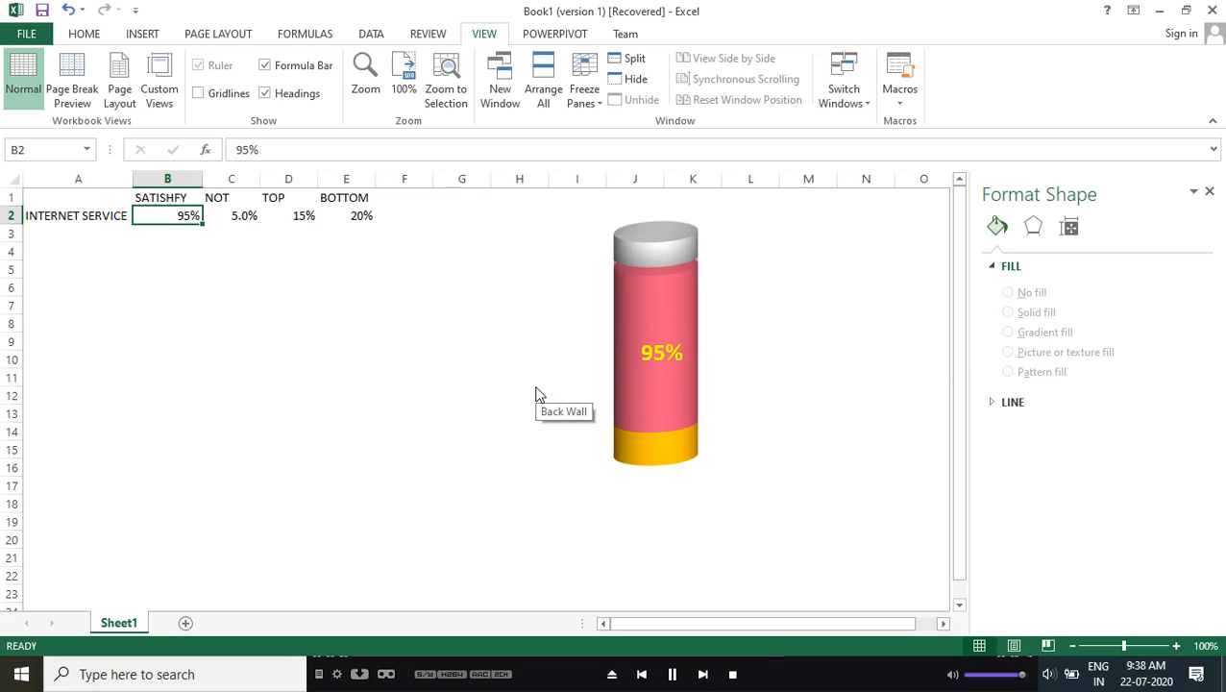
{"action": "type", "text": "75"}
{"action": "key", "text": "Return"}
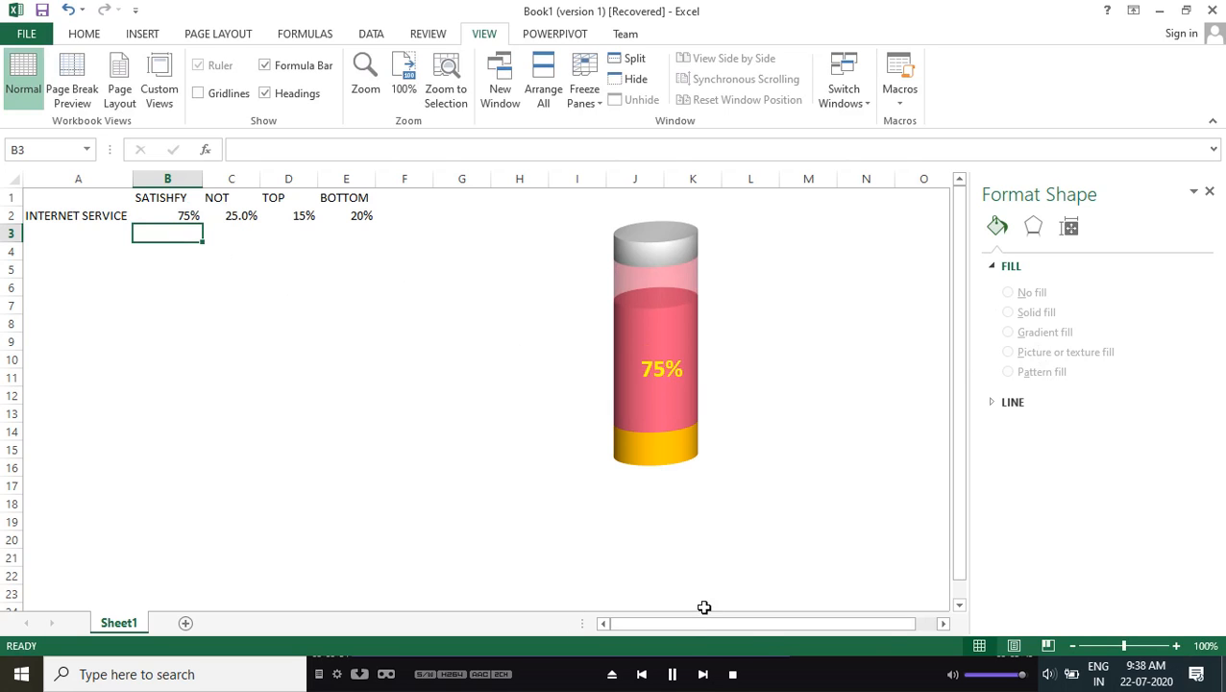
Close the KMPlayer video running behind the workbook and return to the Excel worksheet
{"action": "left_click", "coordinate": [1159, 18]}
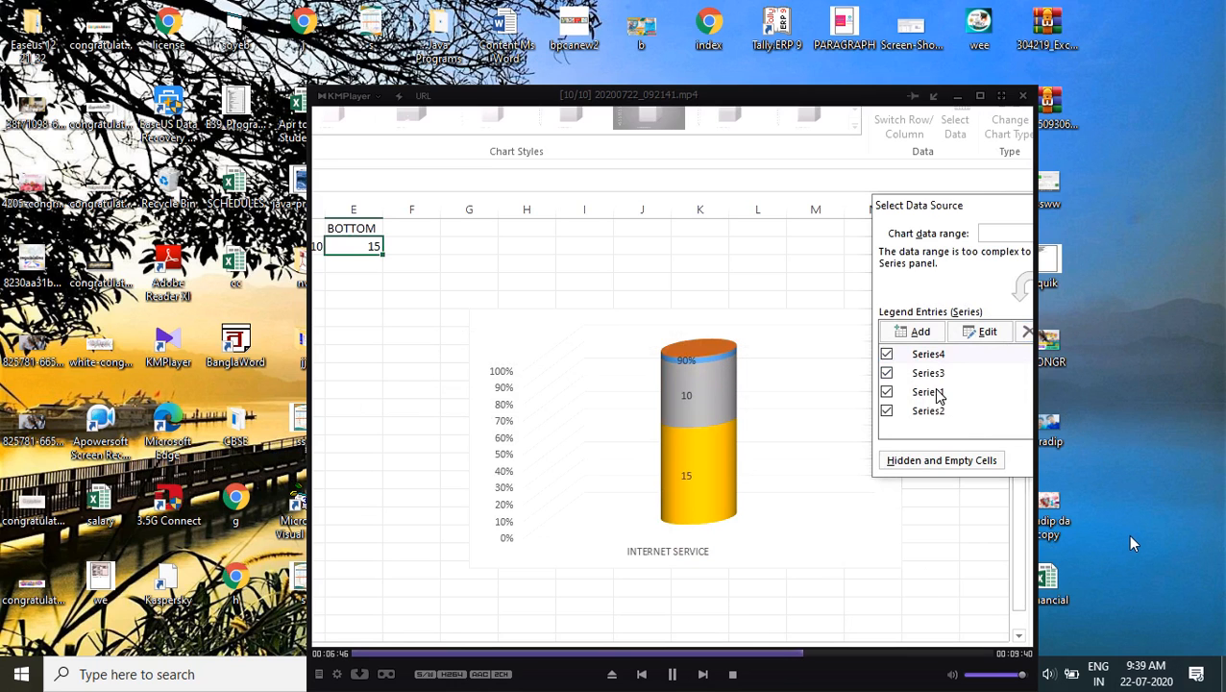
{"action": "left_click", "coordinate": [958, 96]}
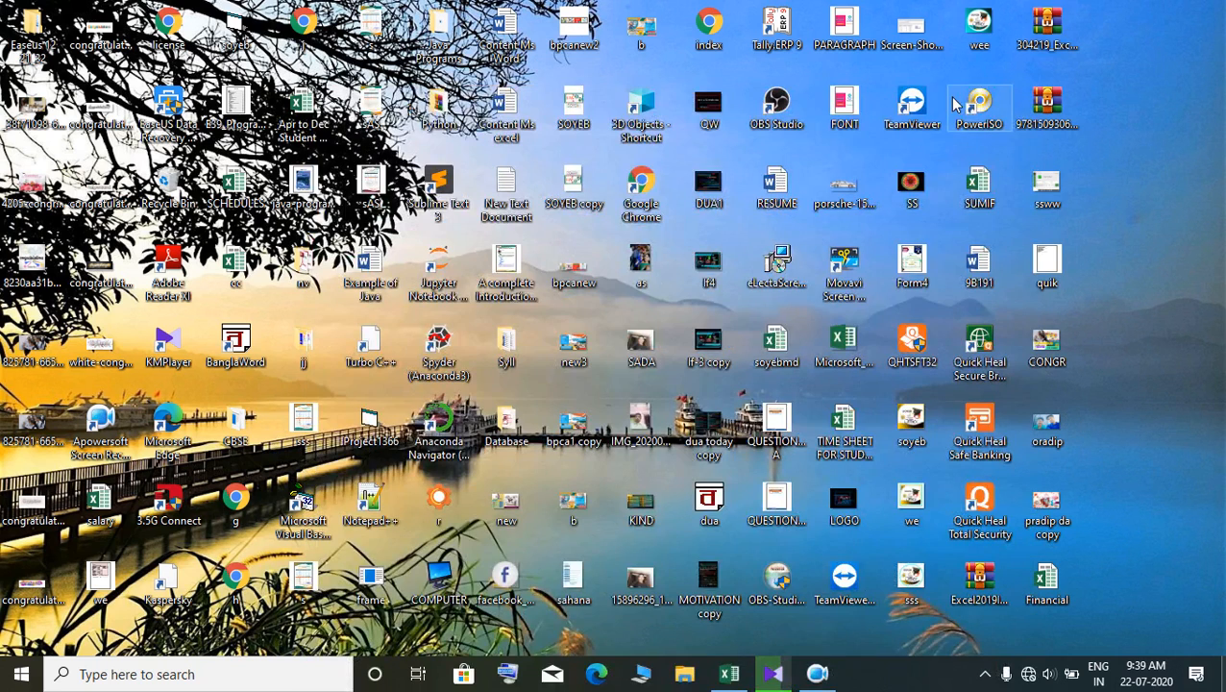
{"action": "left_click", "coordinate": [817, 674]}
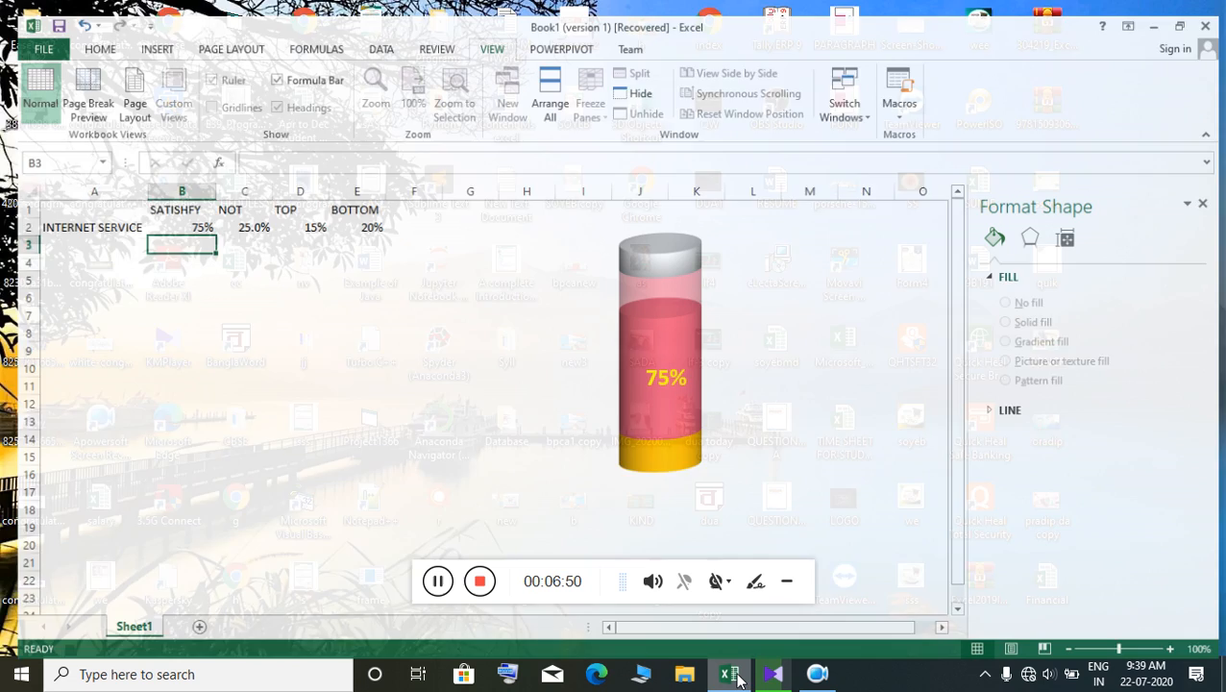
{"action": "left_click", "coordinate": [732, 674]}
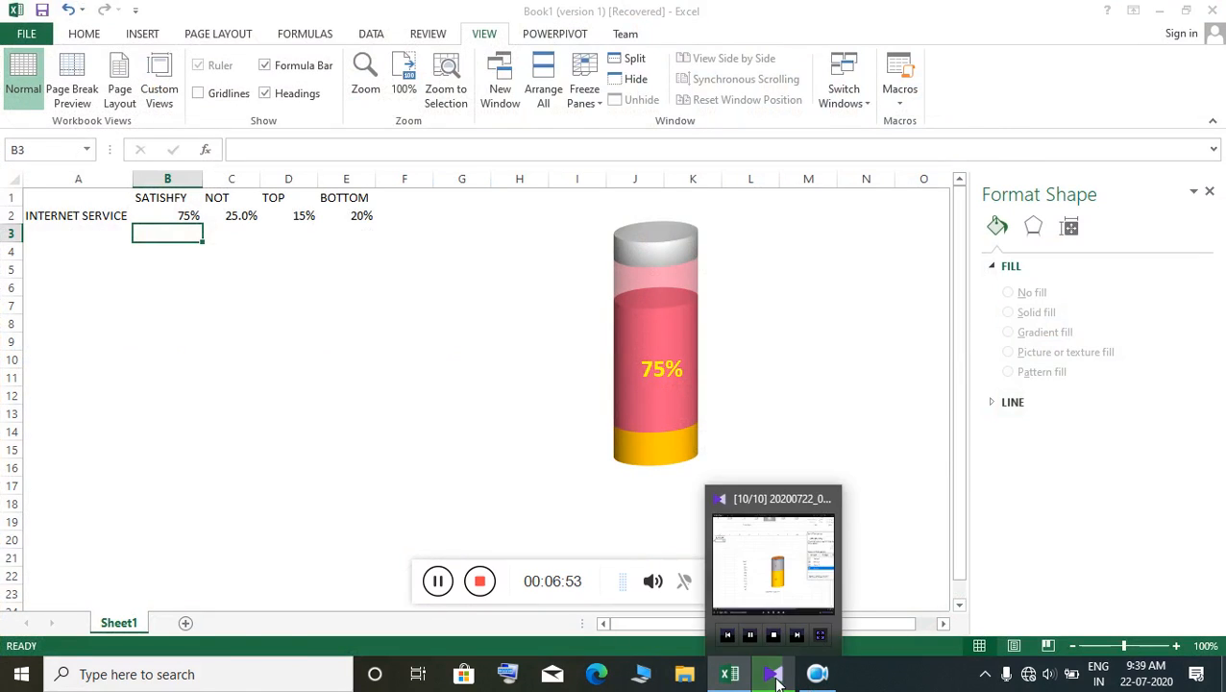
{"action": "left_click", "coordinate": [774, 677]}
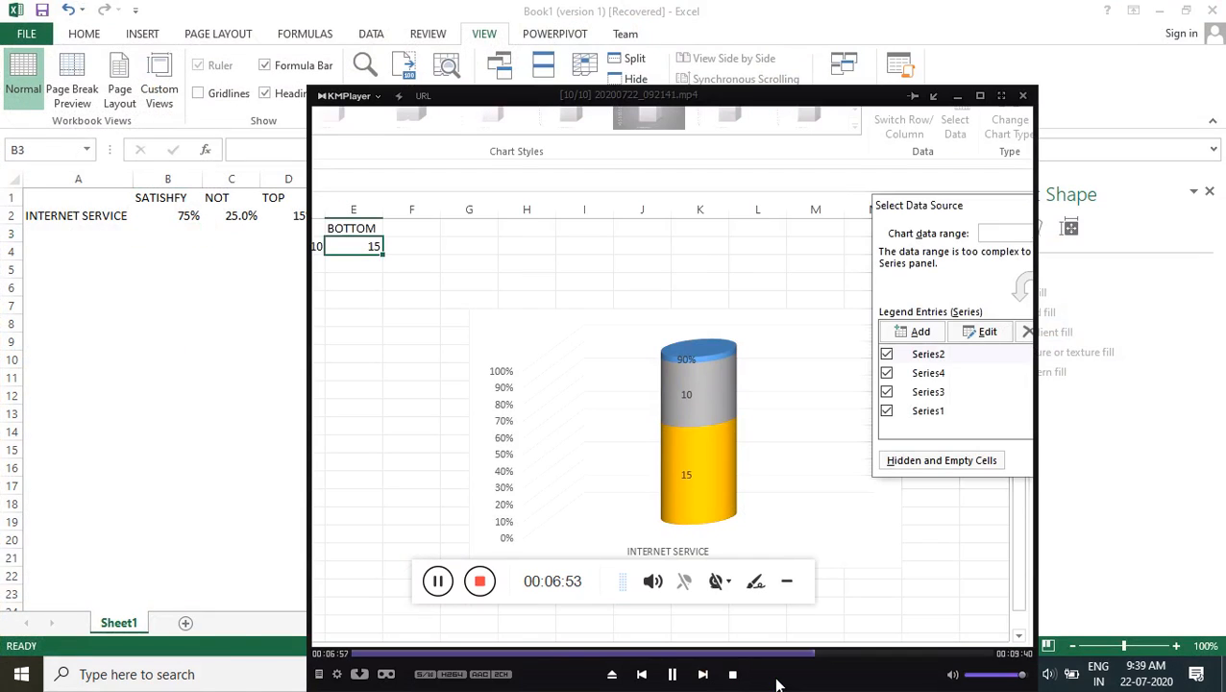
{"action": "left_click", "coordinate": [1024, 100]}
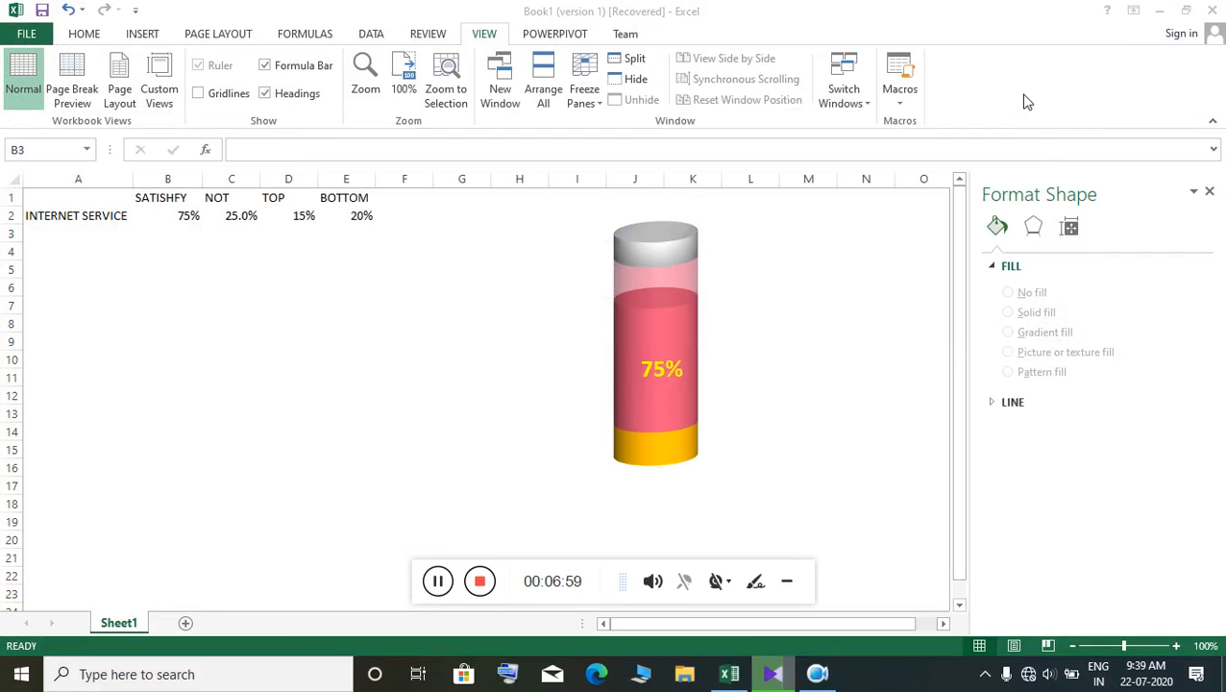